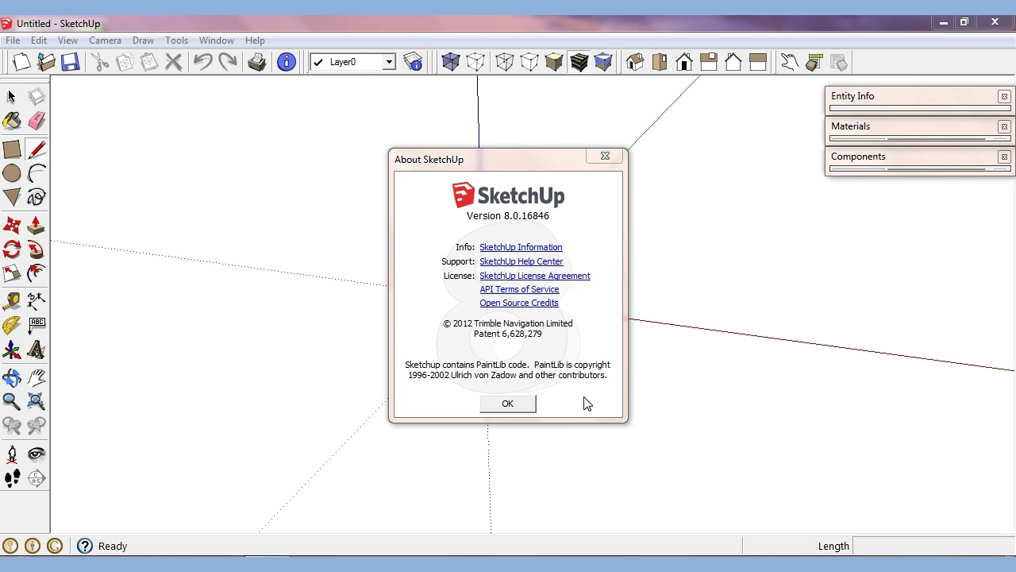
Dismiss the About SketchUp box and open System Preferences on the Extensions page.
{"action": "left_click", "coordinate": [504, 403]}
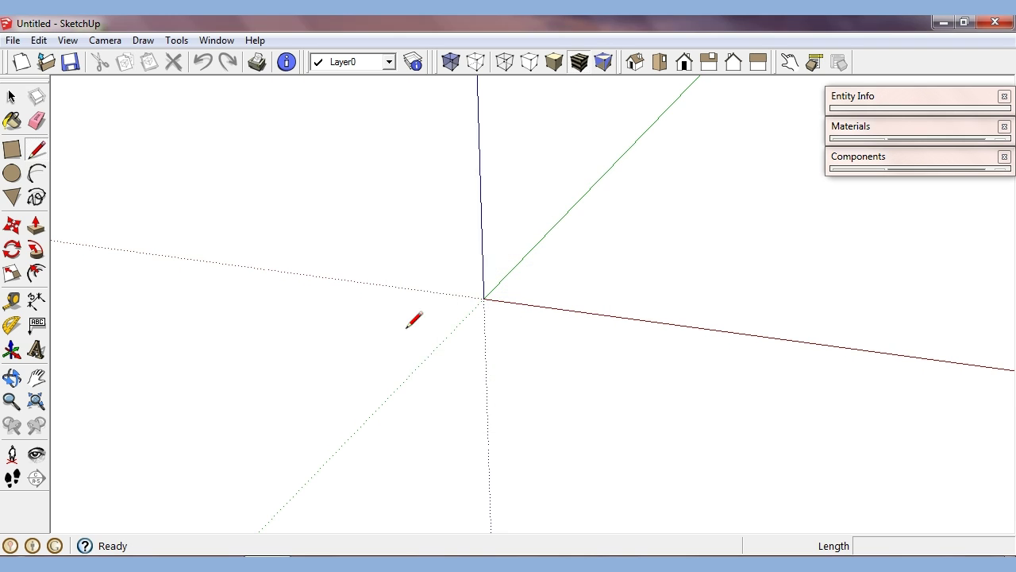
{"action": "left_click", "coordinate": [216, 40]}
{"action": "left_click", "coordinate": [244, 302]}
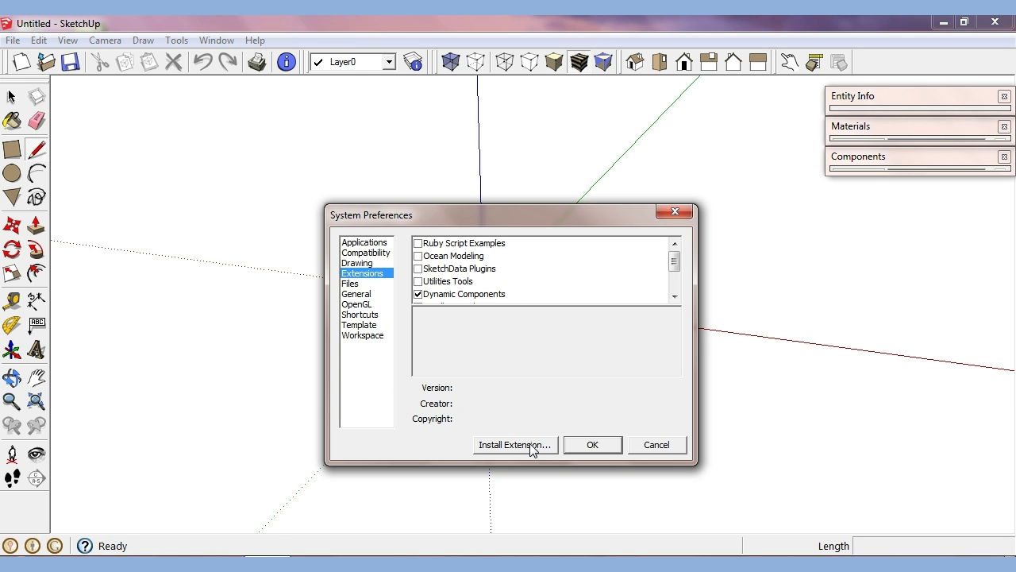
Install the sd_sketchdata.rbz extension and enable SketchData Plugins.
{"action": "left_click", "coordinate": [530, 445]}
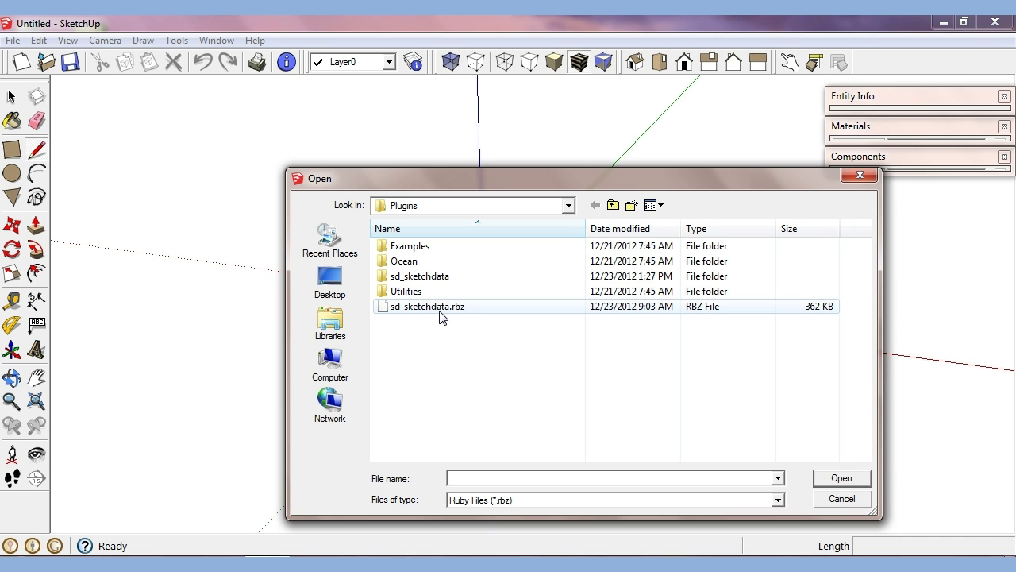
{"action": "left_click", "coordinate": [429, 308]}
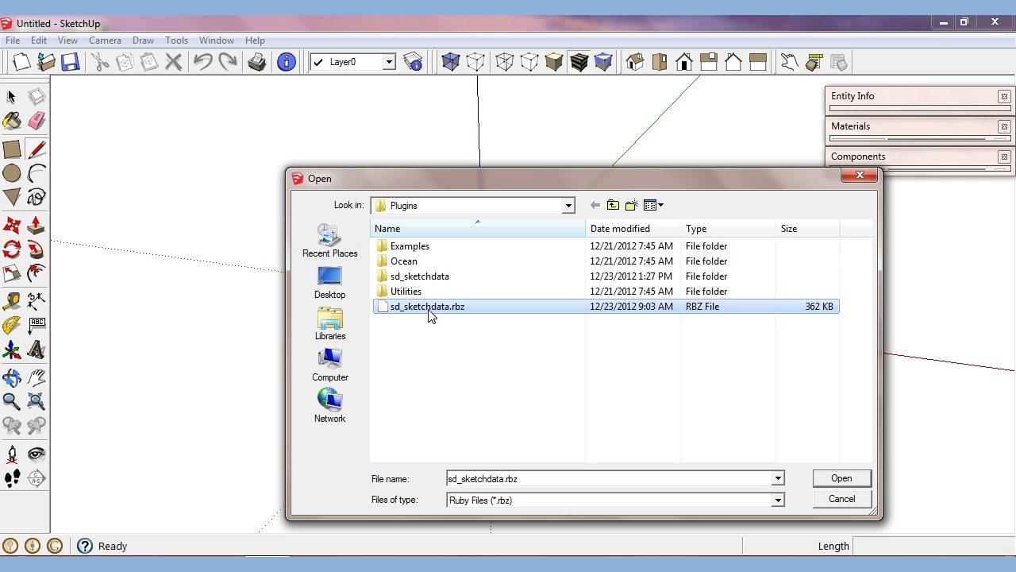
{"action": "left_click", "coordinate": [834, 479]}
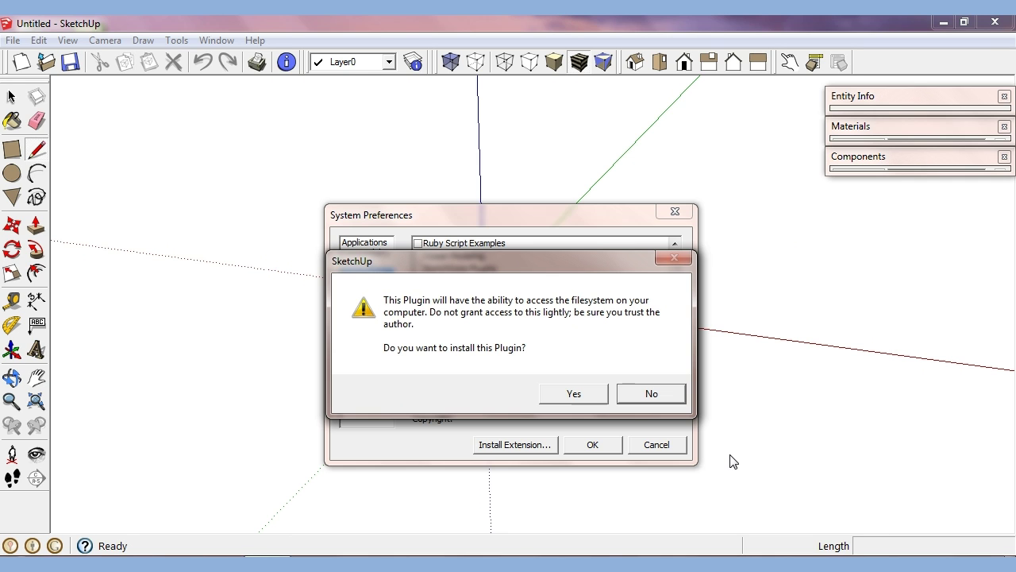
{"action": "left_click", "coordinate": [573, 394]}
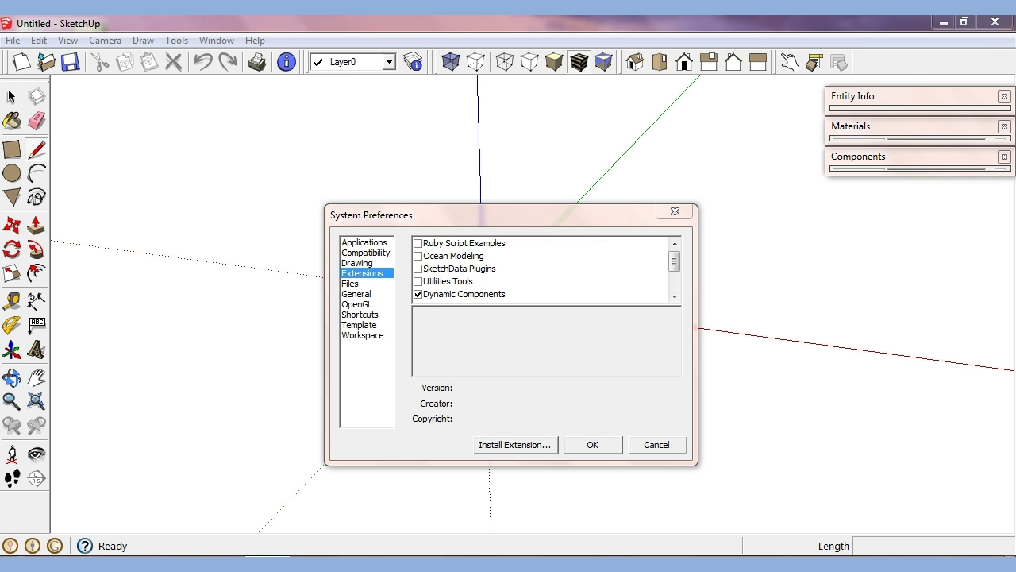
{"action": "left_click", "coordinate": [653, 388]}
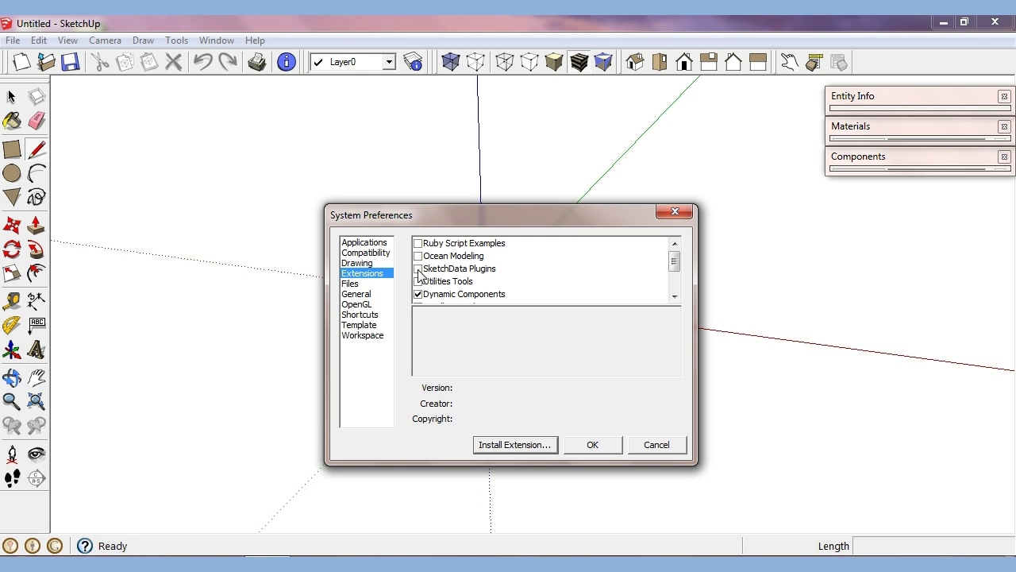
{"action": "left_click", "coordinate": [418, 269]}
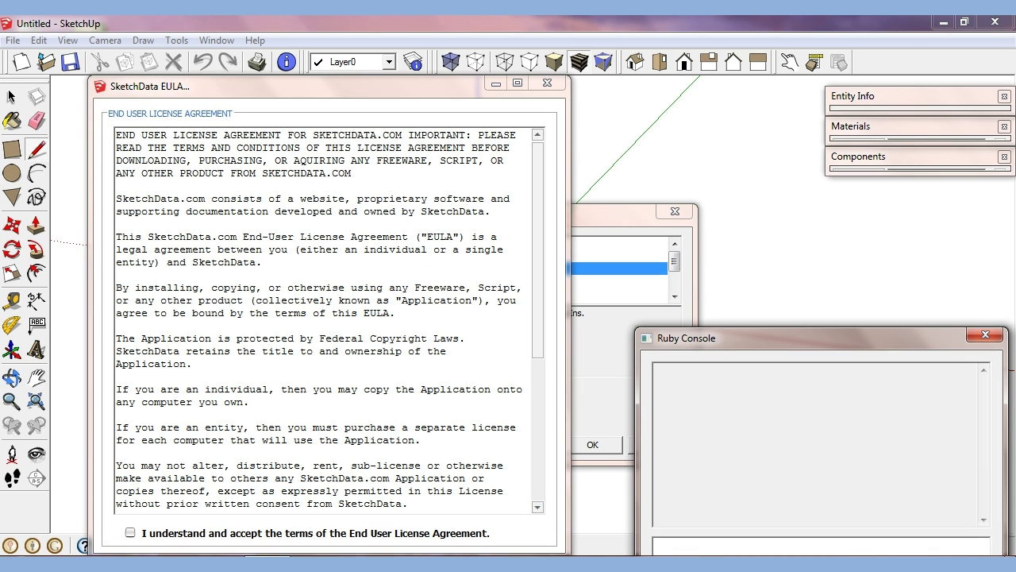
Accept the SketchData EULA, close it, turn off the welcome screen, and close System Preferences.
{"action": "left_click", "coordinate": [139, 532]}
{"action": "scroll", "coordinate": [143, 532], "scroll_direction": "down", "scroll_amount": 7}
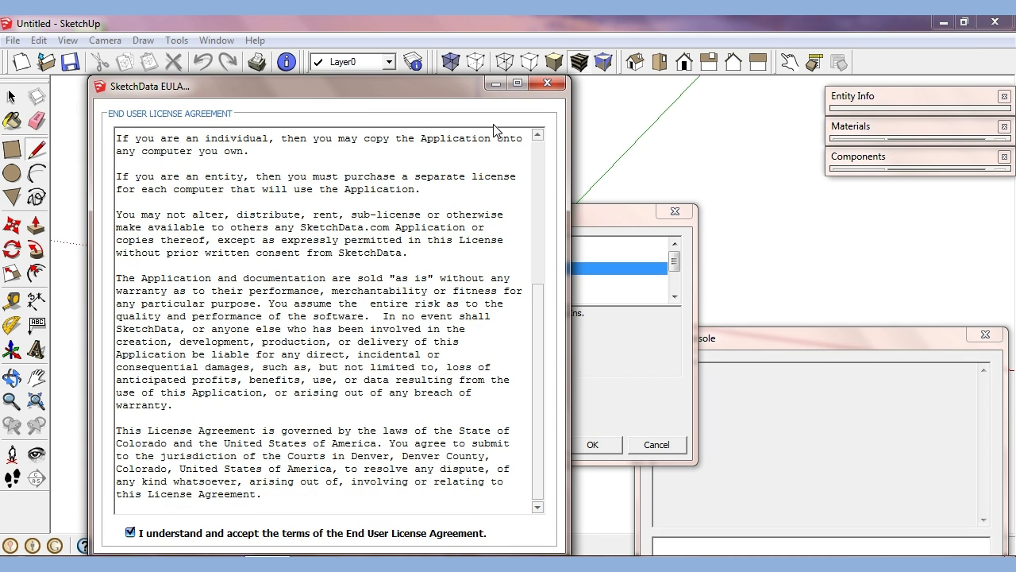
{"action": "left_click", "coordinate": [545, 81]}
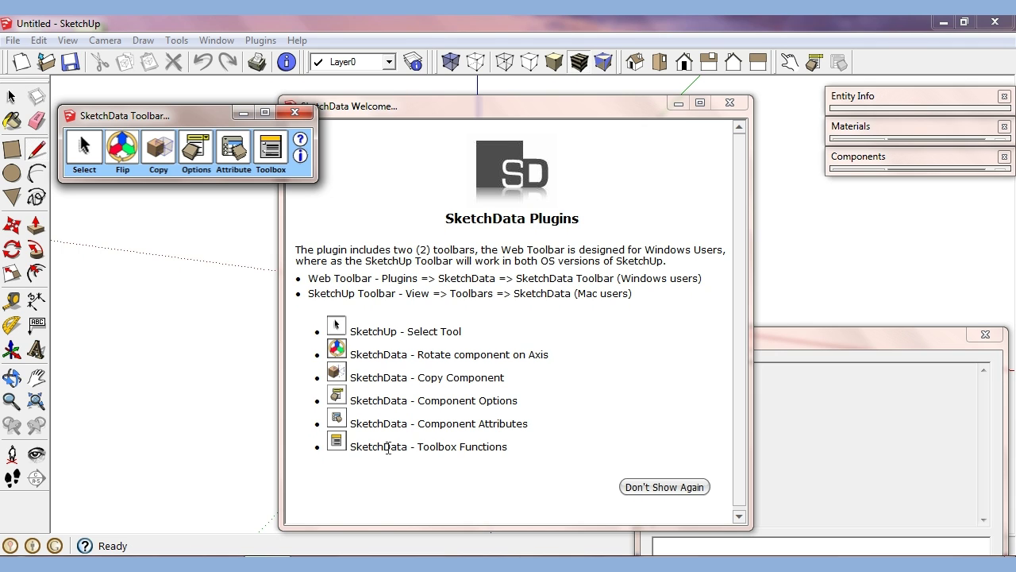
{"action": "left_click", "coordinate": [665, 487]}
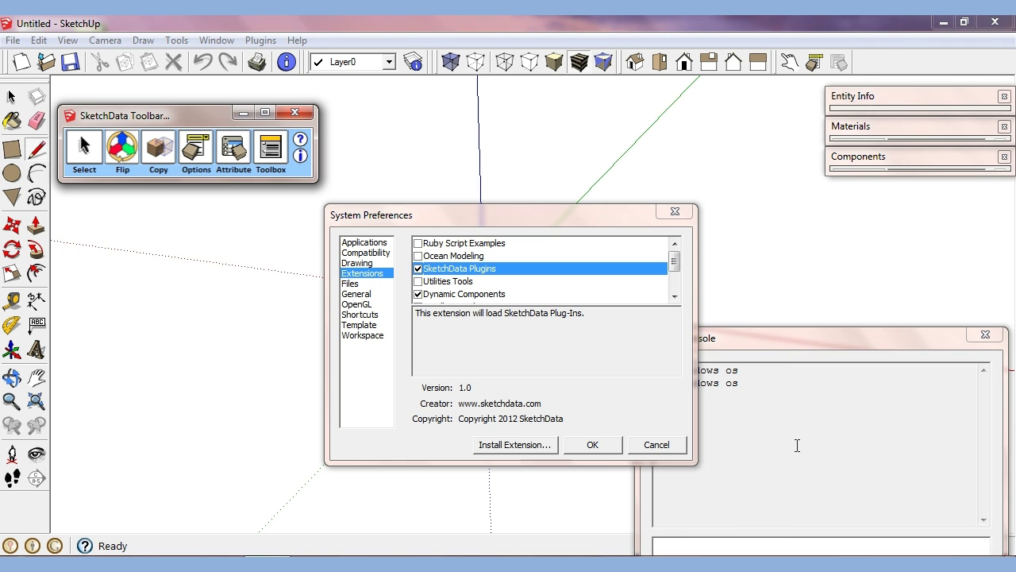
{"action": "left_click", "coordinate": [592, 444]}
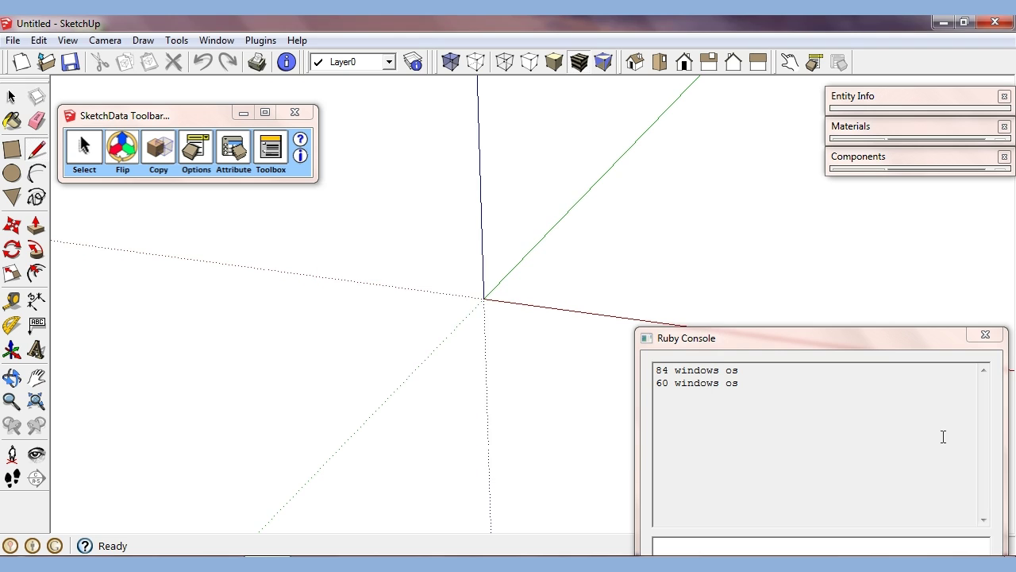
Close the Ruby Console and toggle the SketchData toolbar from View > Toolbars.
{"action": "left_click", "coordinate": [986, 336]}
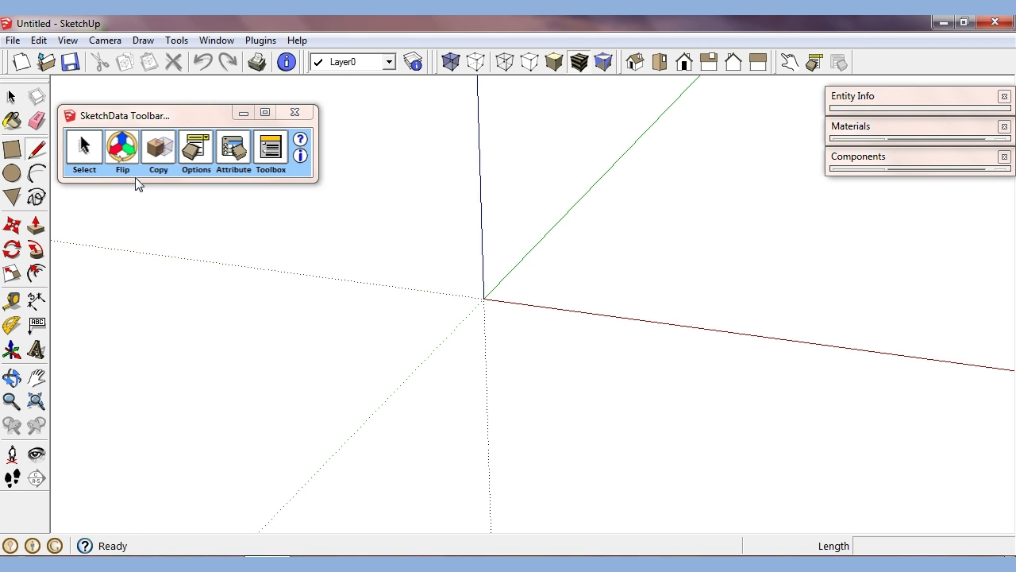
{"action": "left_click", "coordinate": [68, 40]}
{"action": "mouse_move", "coordinate": [104, 65]}
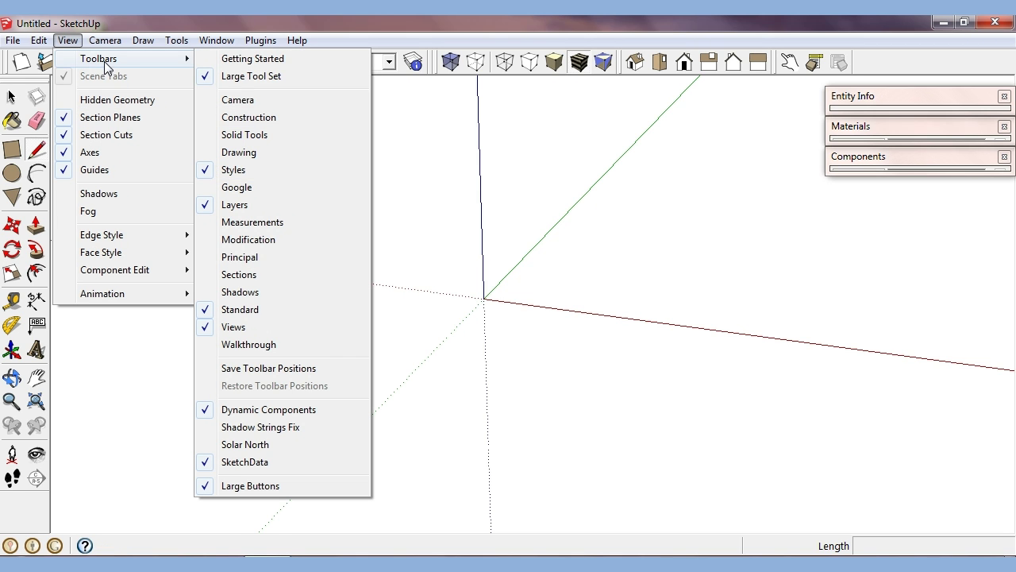
{"action": "left_click", "coordinate": [267, 463]}
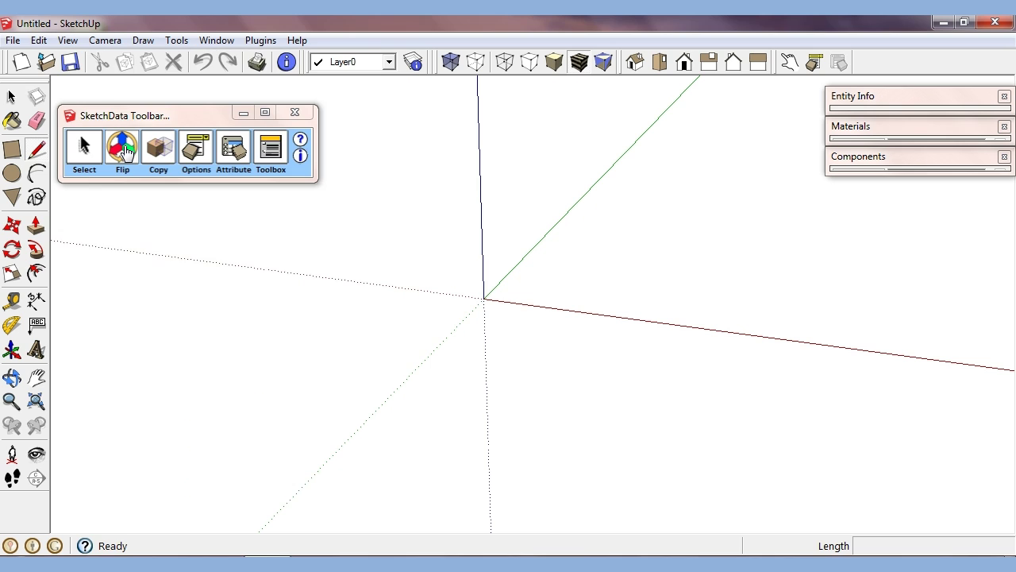
{"action": "left_click", "coordinate": [68, 41]}
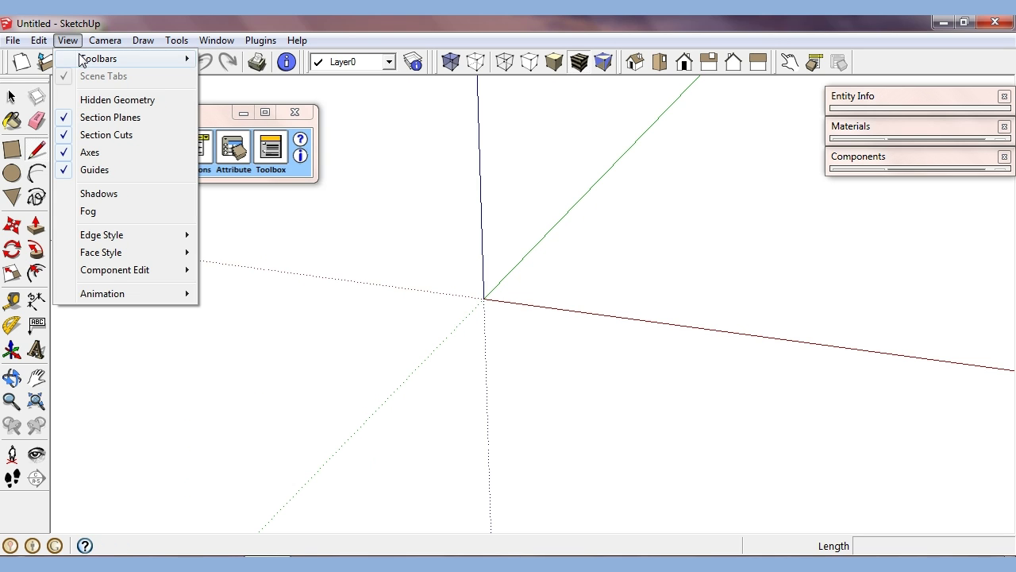
{"action": "mouse_move", "coordinate": [84, 61]}
{"action": "left_click", "coordinate": [238, 462]}
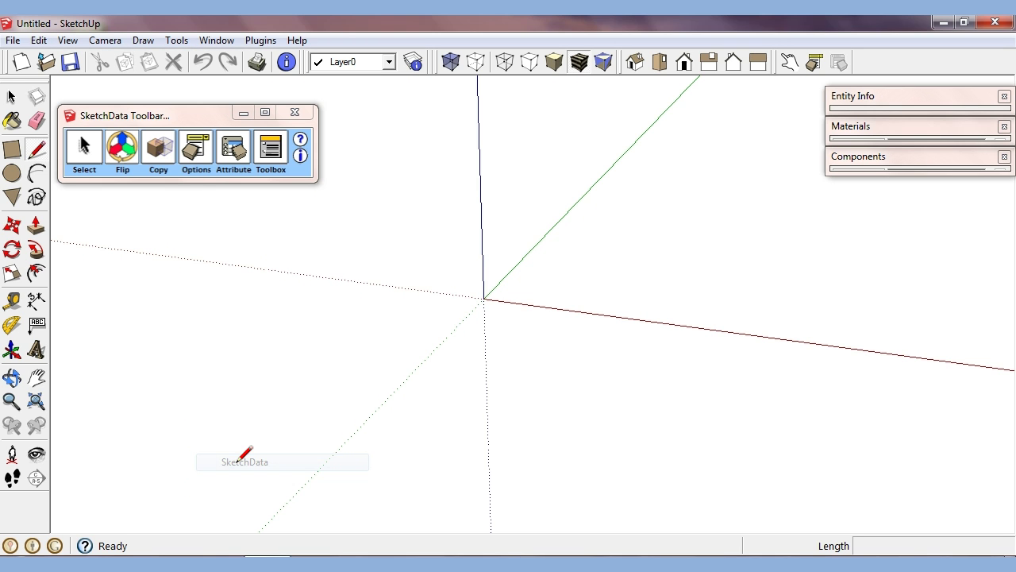
Show the floating SketchData toolbar and dock it in the top toolbar row.
{"action": "left_click", "coordinate": [67, 41]}
{"action": "mouse_move", "coordinate": [91, 60]}
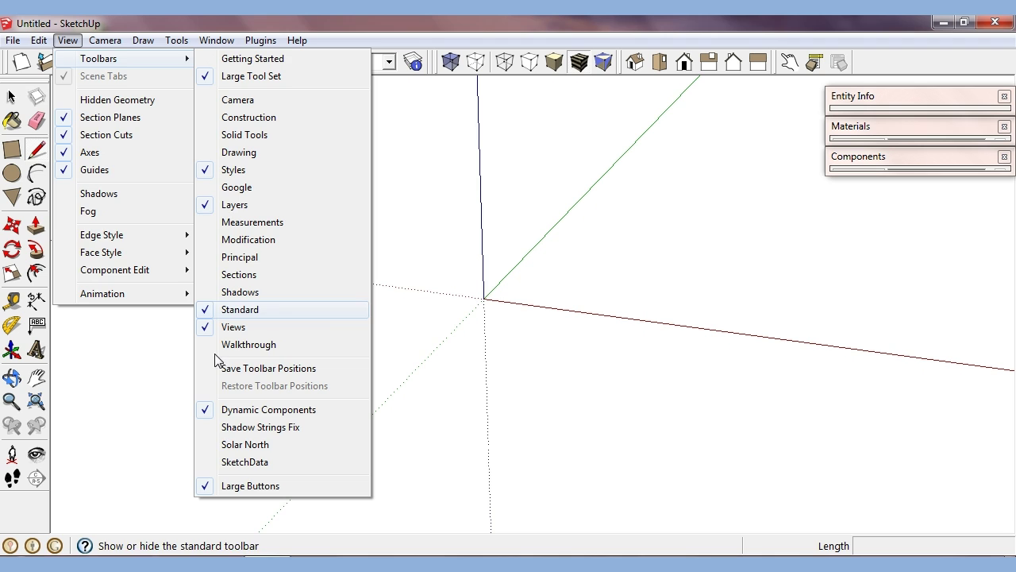
{"action": "left_click", "coordinate": [228, 462]}
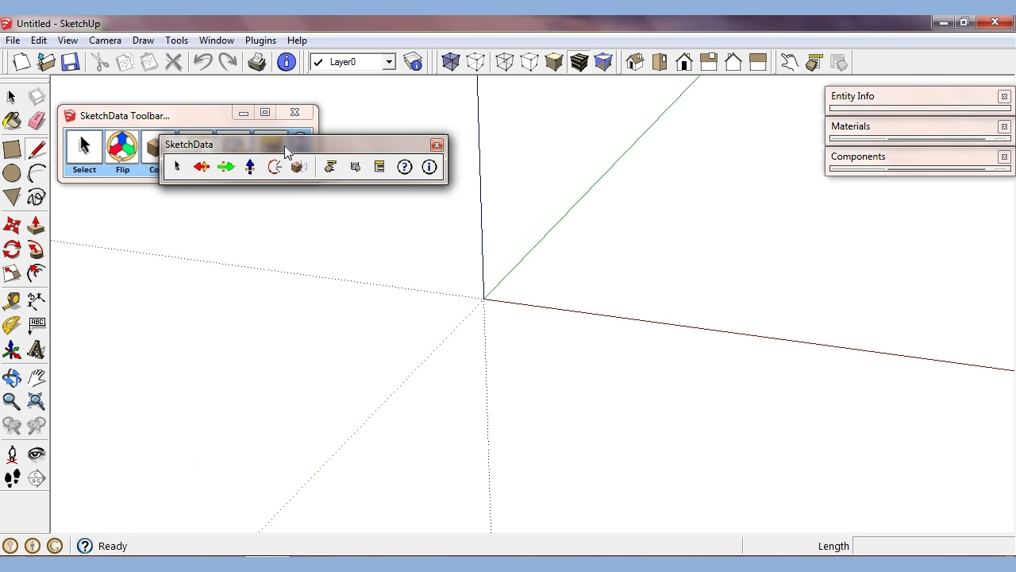
{"action": "mouse_move", "coordinate": [287, 151]}
{"action": "left_mouse_down"}
{"action": "mouse_move", "coordinate": [170, 111]}
{"action": "mouse_move", "coordinate": [182, 79]}
{"action": "left_mouse_up"}
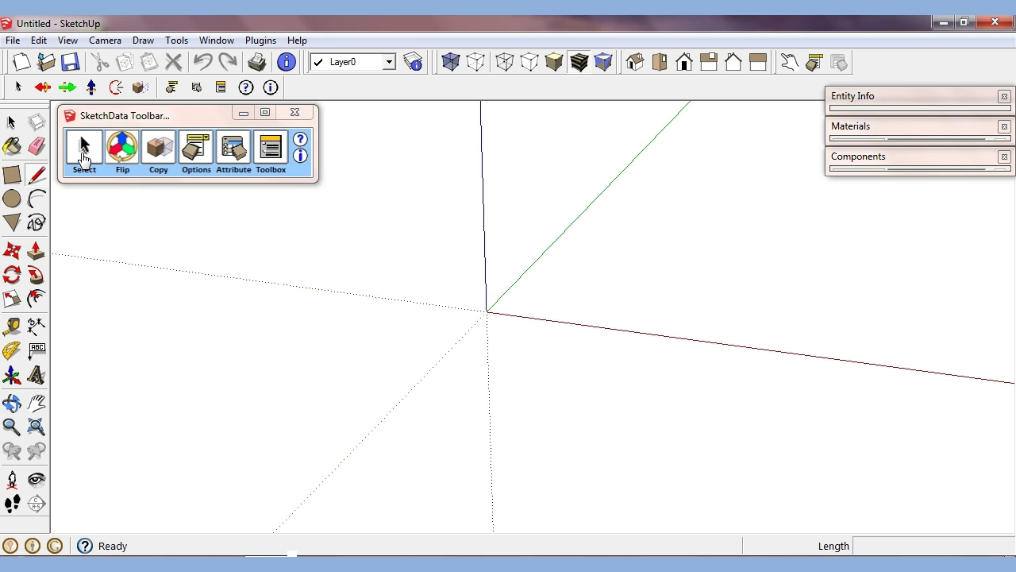
Switch to Select, then cycle the SketchData rotation axis X, Z, Y and back to X.
{"action": "left_click", "coordinate": [83, 157]}
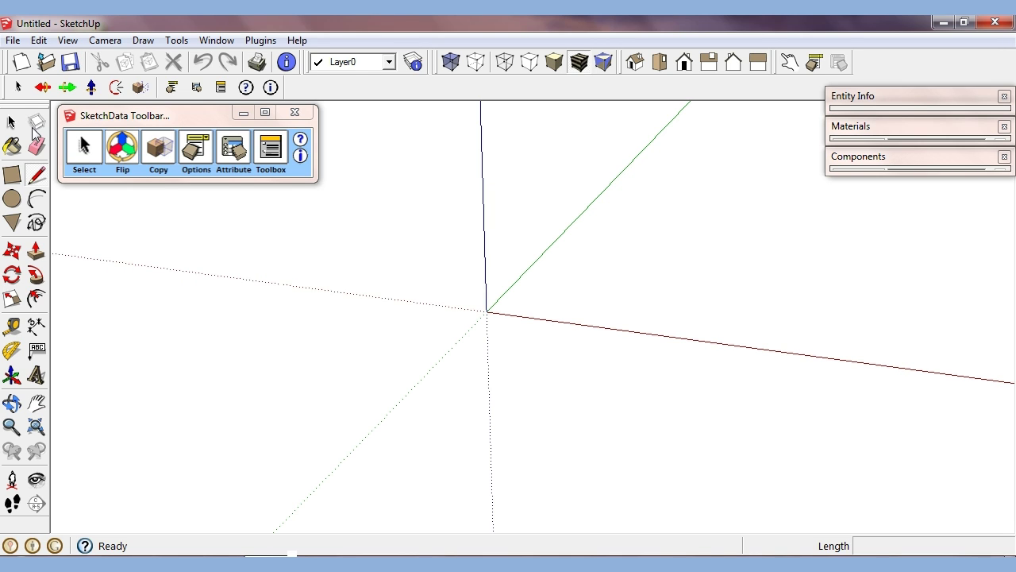
{"action": "left_click", "coordinate": [119, 163]}
{"action": "left_click", "coordinate": [121, 151]}
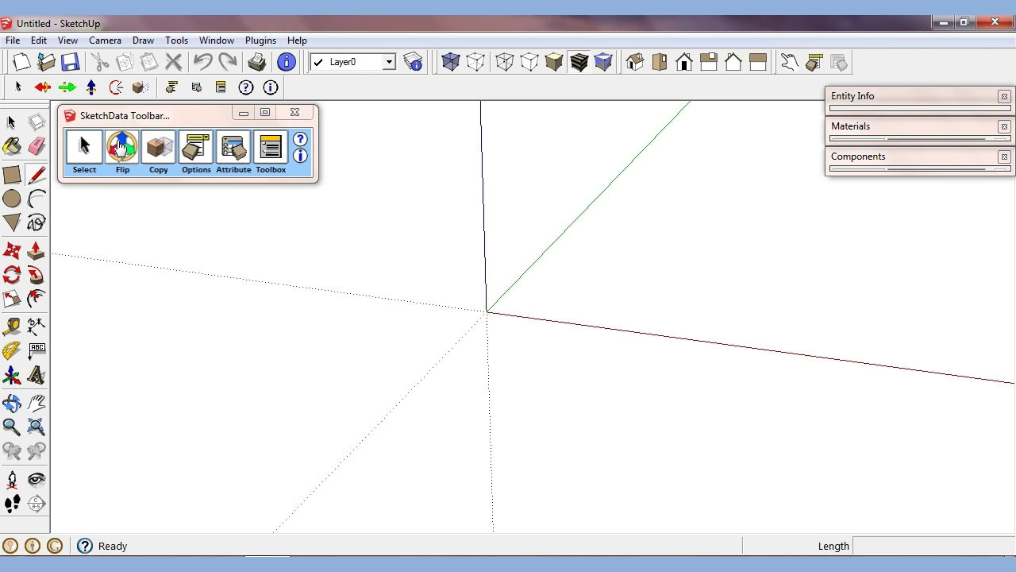
{"action": "left_click", "coordinate": [126, 149]}
{"action": "left_click", "coordinate": [119, 151]}
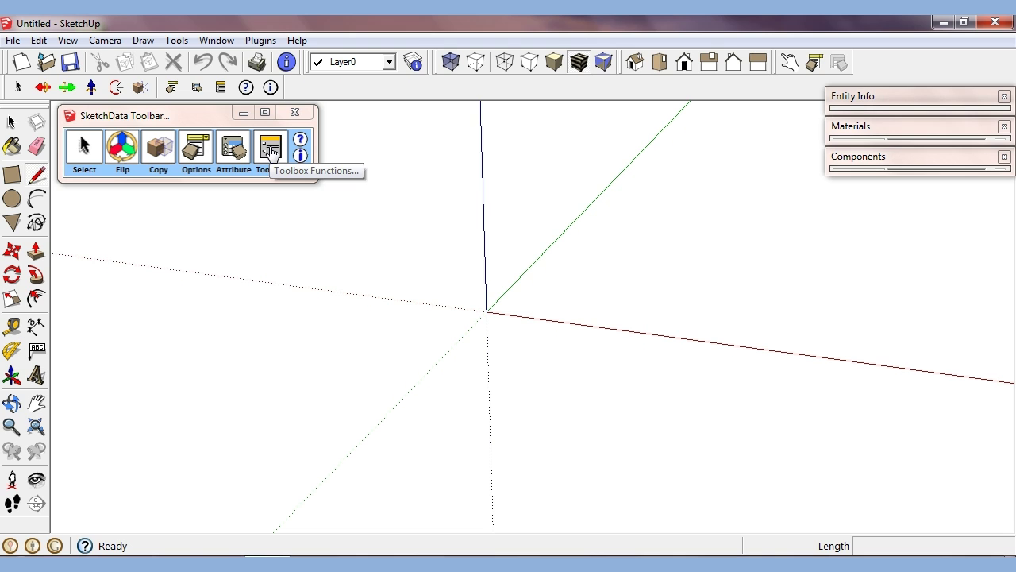
Draw a 20' line along the red axis and a 10' line along the green axis from the origin.
{"action": "middle_click_drag", "start_coordinate": [452, 211], "coordinate": [494, 245]}
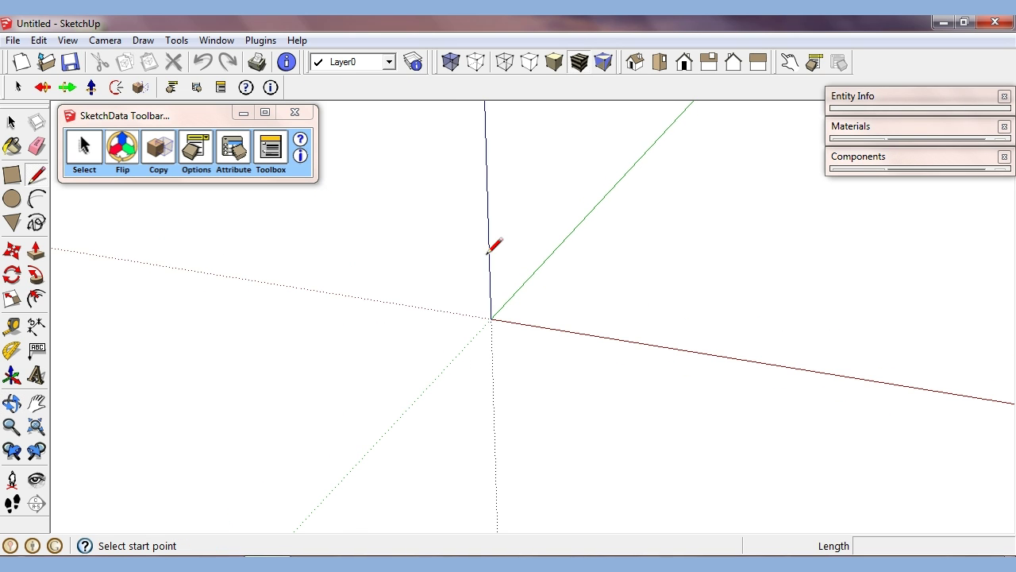
{"action": "left_click", "coordinate": [490, 318]}
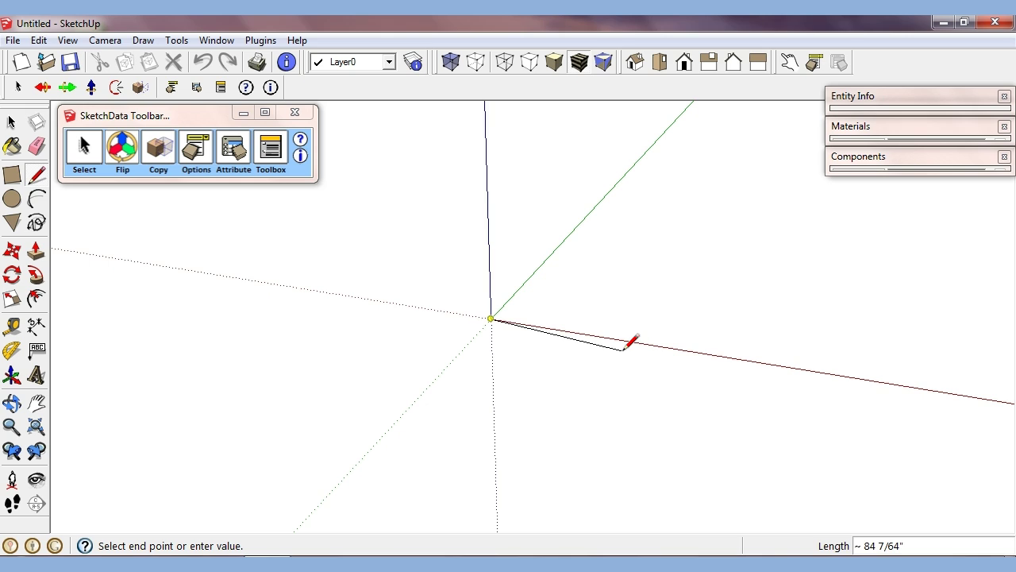
{"action": "type", "text": "20'"}
{"action": "key", "text": "Return"}
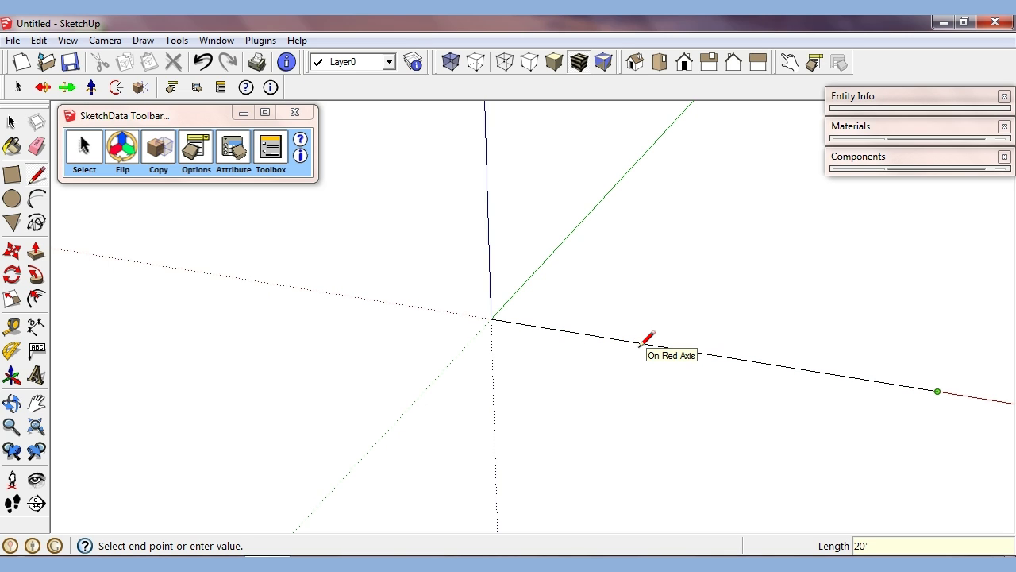
{"action": "key", "text": "Escape"}
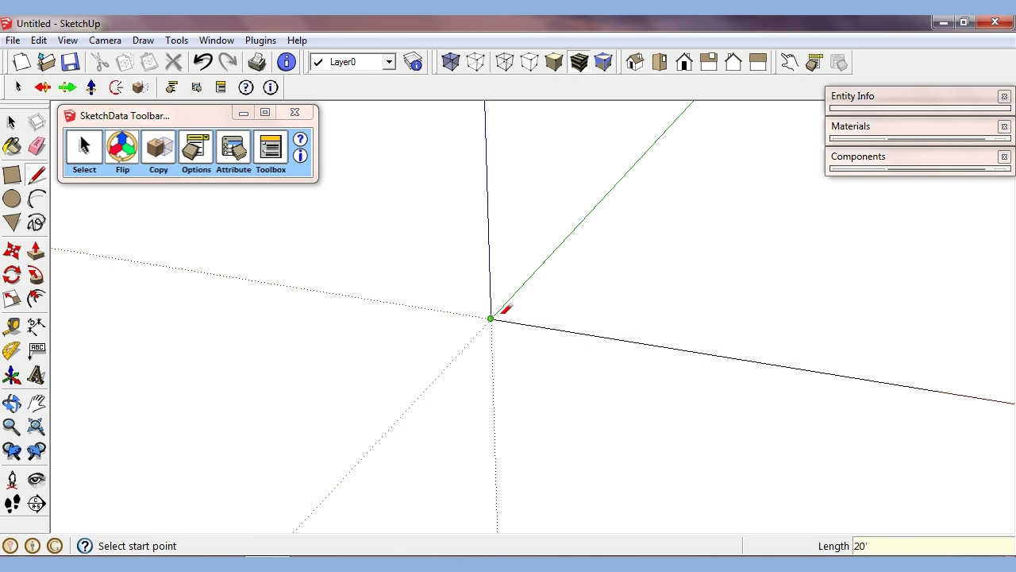
{"action": "left_click", "coordinate": [490, 317]}
{"action": "type", "text": "10'"}
{"action": "key", "text": "Return"}
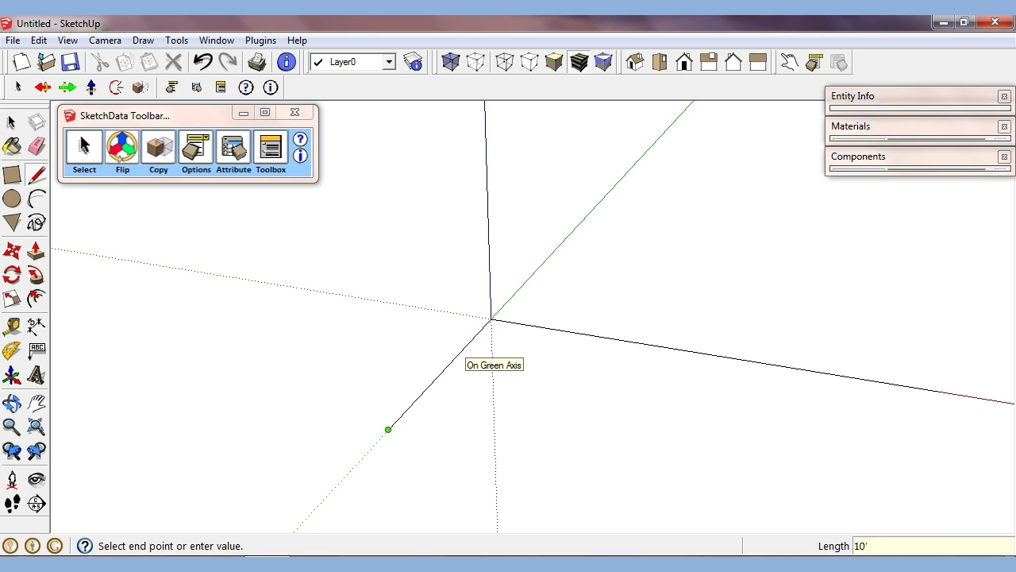
Offset both corner lines 5 inches to give the walls thickness.
{"action": "key", "text": "space"}
{"action": "left_click", "coordinate": [450, 362]}
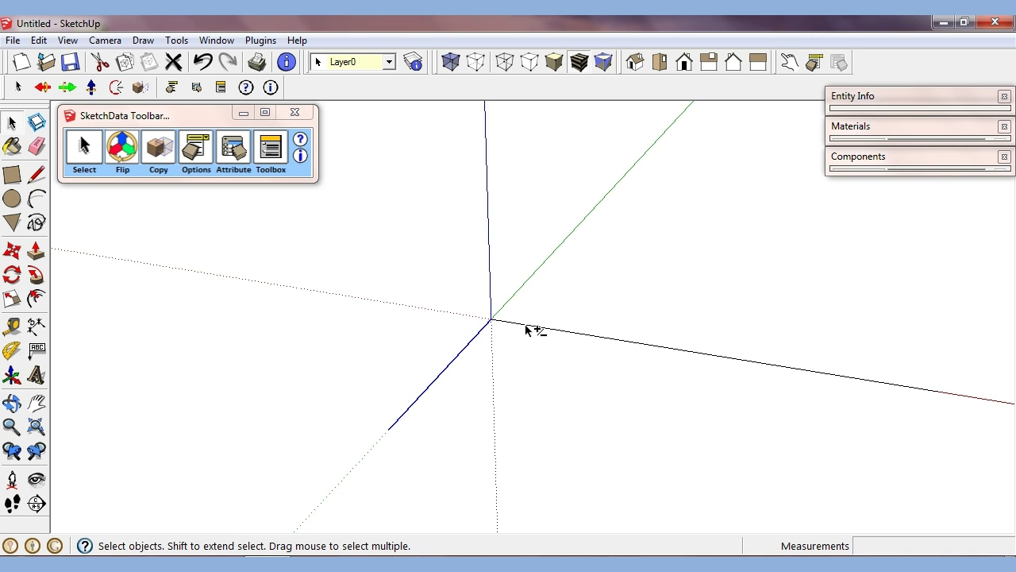
{"action": "left_click", "coordinate": [528, 326], "text": "shift"}
{"action": "left_click", "coordinate": [36, 298]}
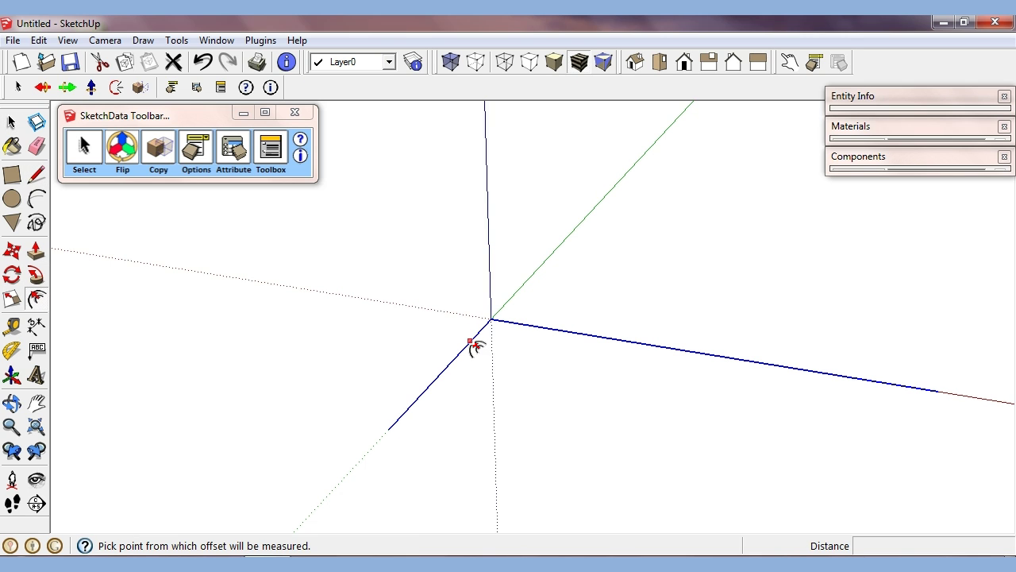
{"action": "left_click", "coordinate": [476, 343]}
{"action": "type", "text": "5"}
{"action": "key", "text": "Return"}
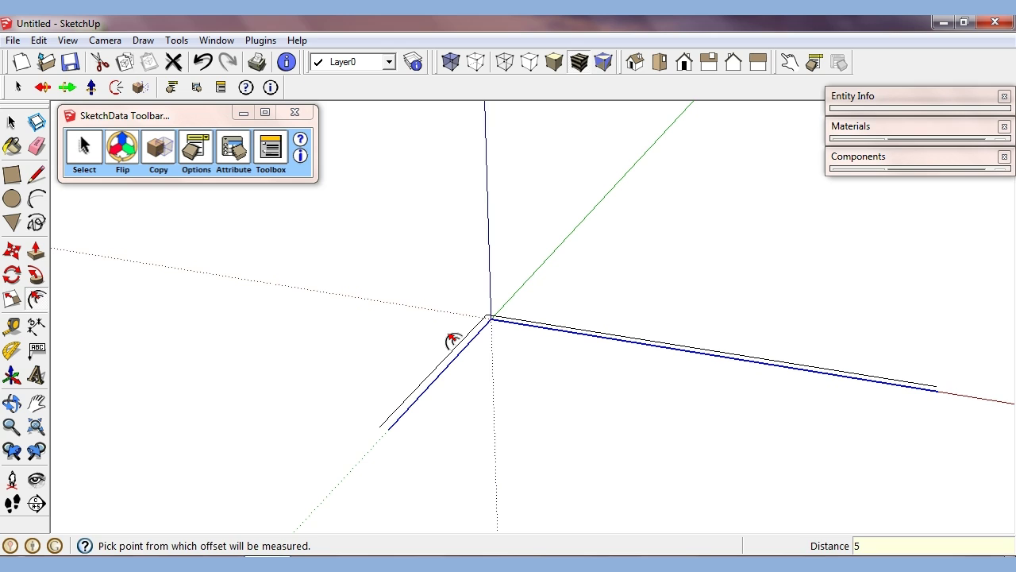
Close both ends of the outline into a wall footprint face and make it a group.
{"action": "key", "text": "l"}
{"action": "left_click", "coordinate": [389, 428]}
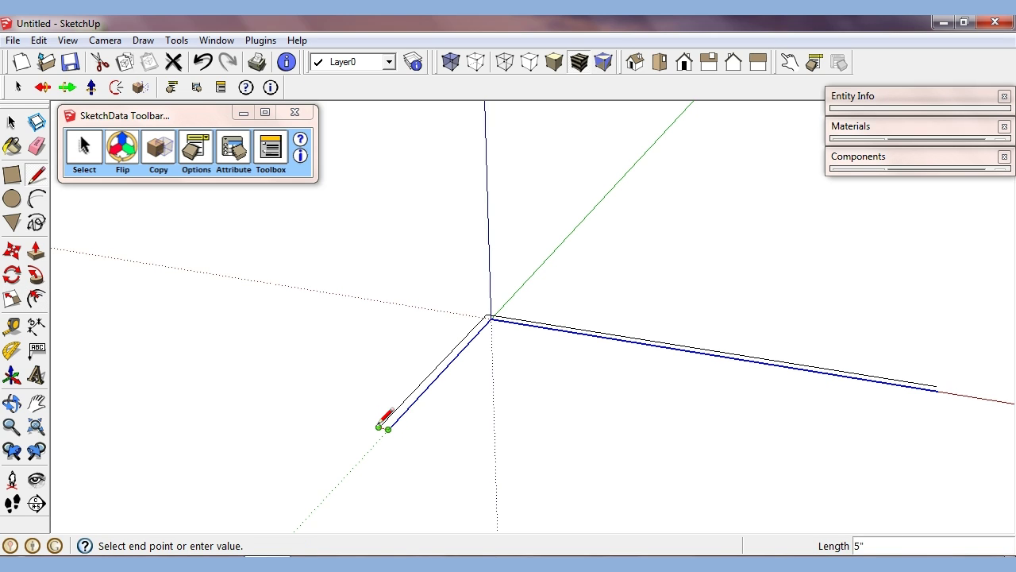
{"action": "left_click", "coordinate": [380, 426]}
{"action": "key", "text": "space"}
{"action": "key", "text": "l"}
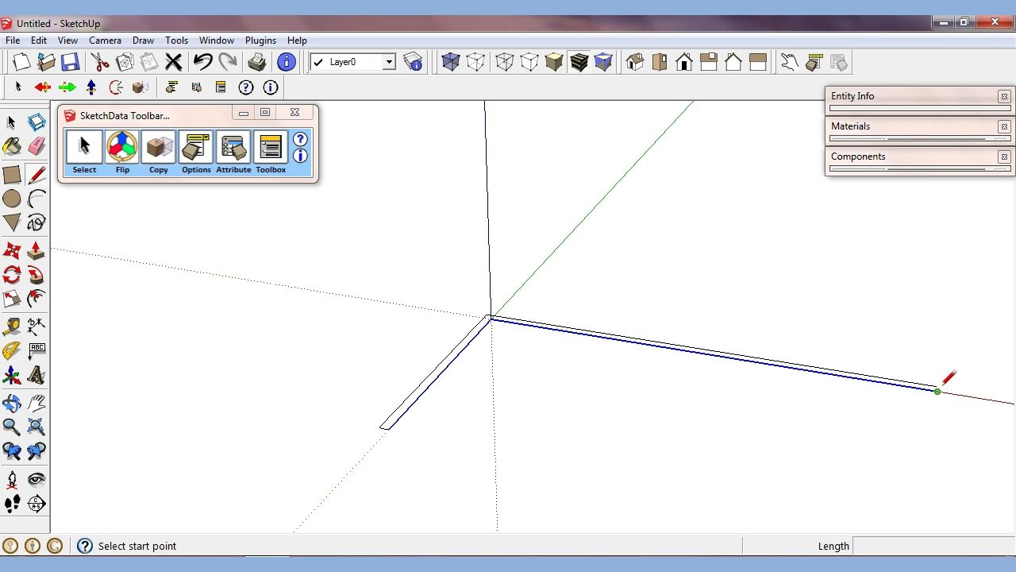
{"action": "left_click", "coordinate": [938, 387]}
{"action": "left_click", "coordinate": [937, 387]}
{"action": "key", "text": "space"}
{"action": "left_click", "coordinate": [926, 389]}
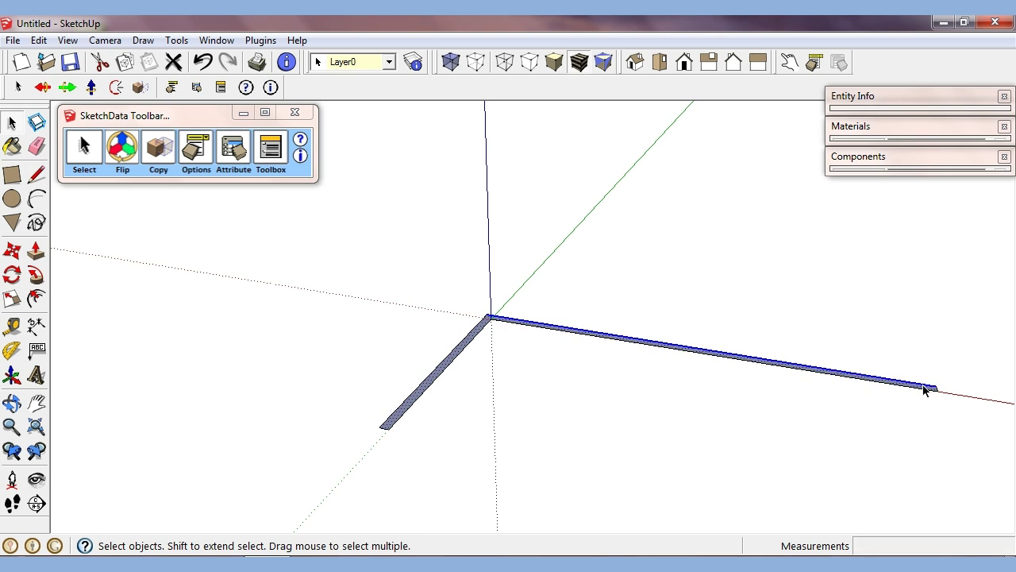
{"action": "right_click", "coordinate": [926, 389]}
{"action": "left_click", "coordinate": [889, 245]}
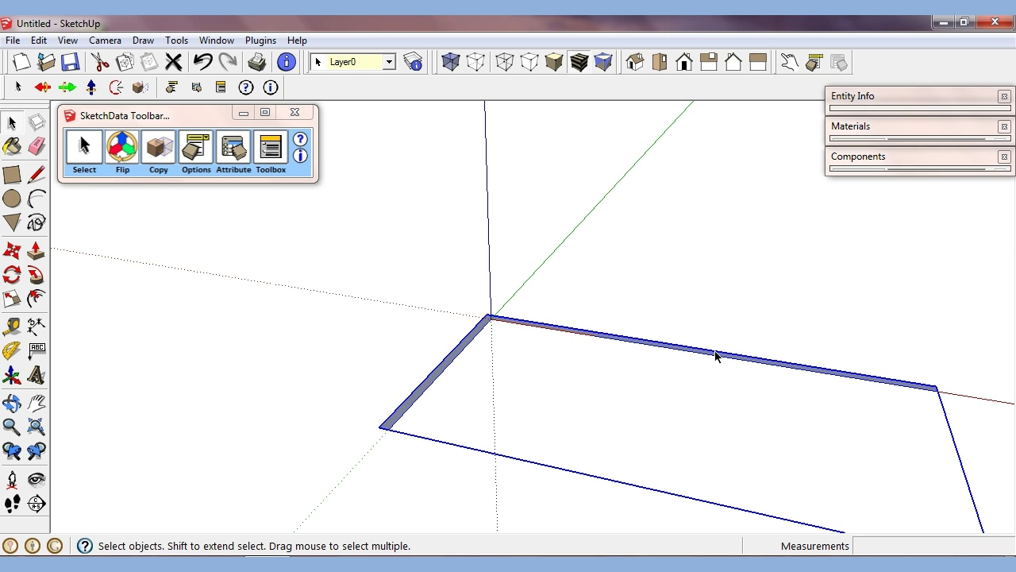
Push/Pull the wall group up 96 inches and expand the Components browser's collection list.
{"action": "double_click", "coordinate": [707, 356]}
{"action": "key", "text": "p"}
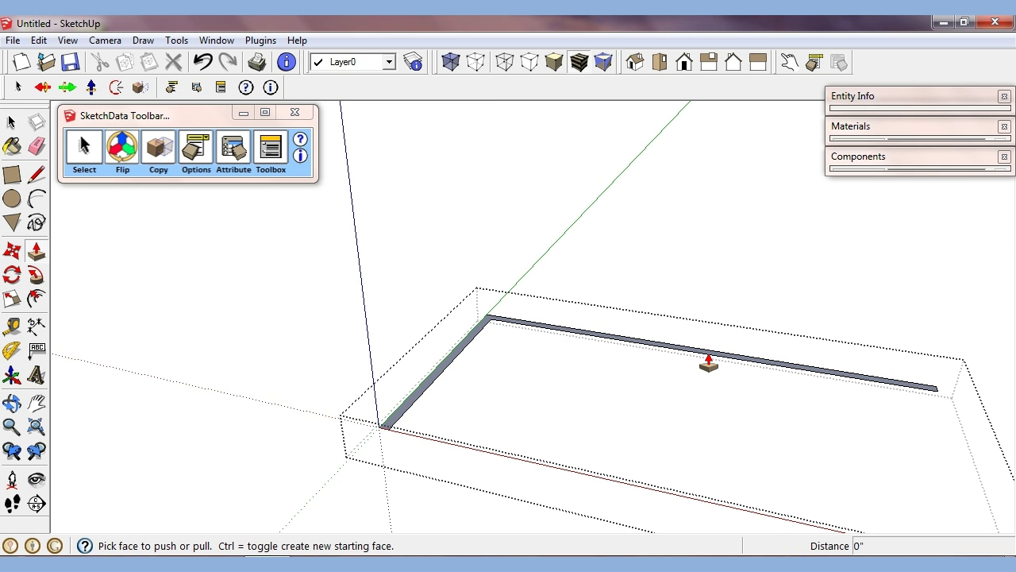
{"action": "left_click", "coordinate": [707, 357]}
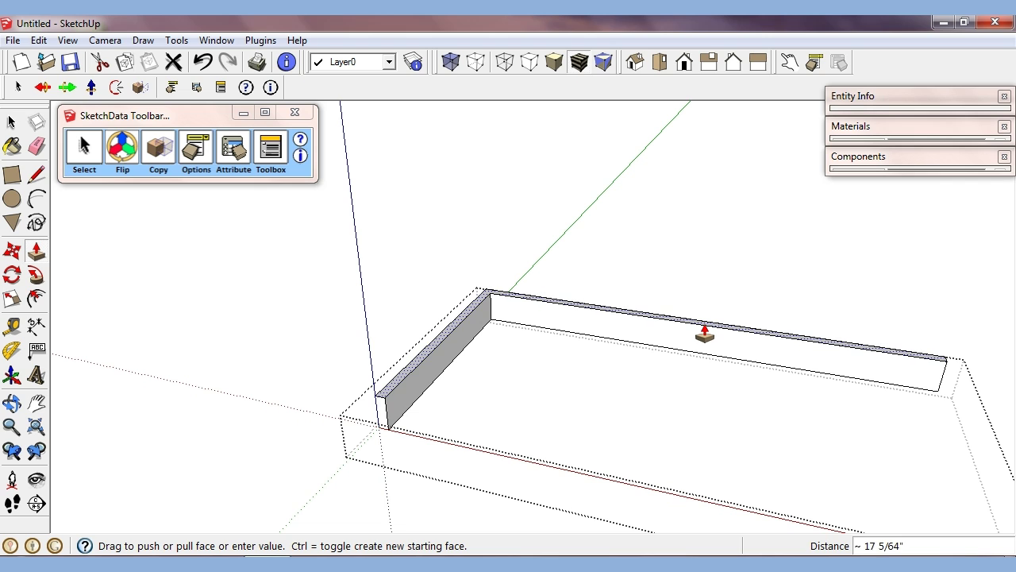
{"action": "type", "text": "96"}
{"action": "key", "text": "Return"}
{"action": "key", "text": "space"}
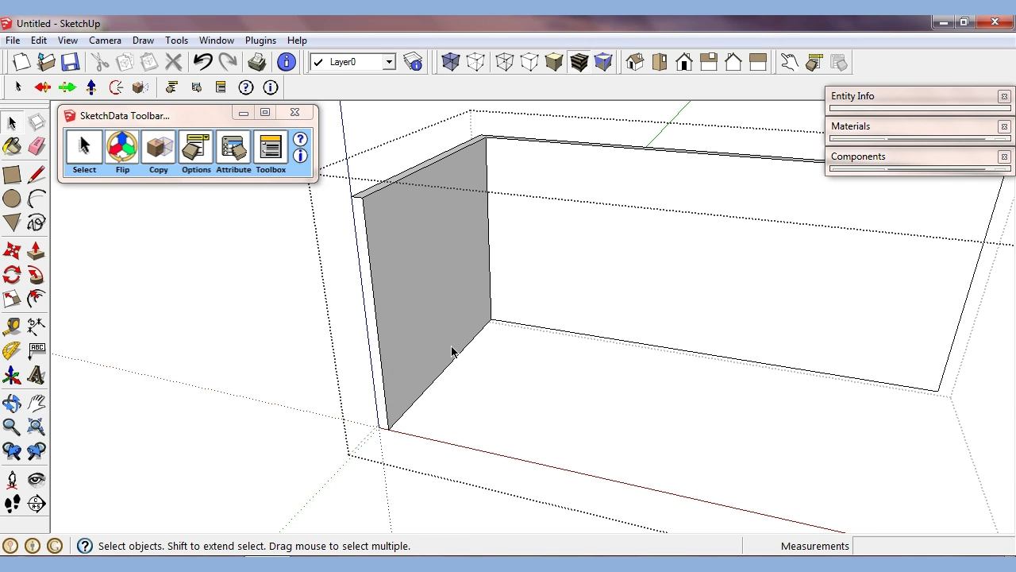
{"action": "middle_click_drag", "start_coordinate": [399, 370], "coordinate": [500, 393]}
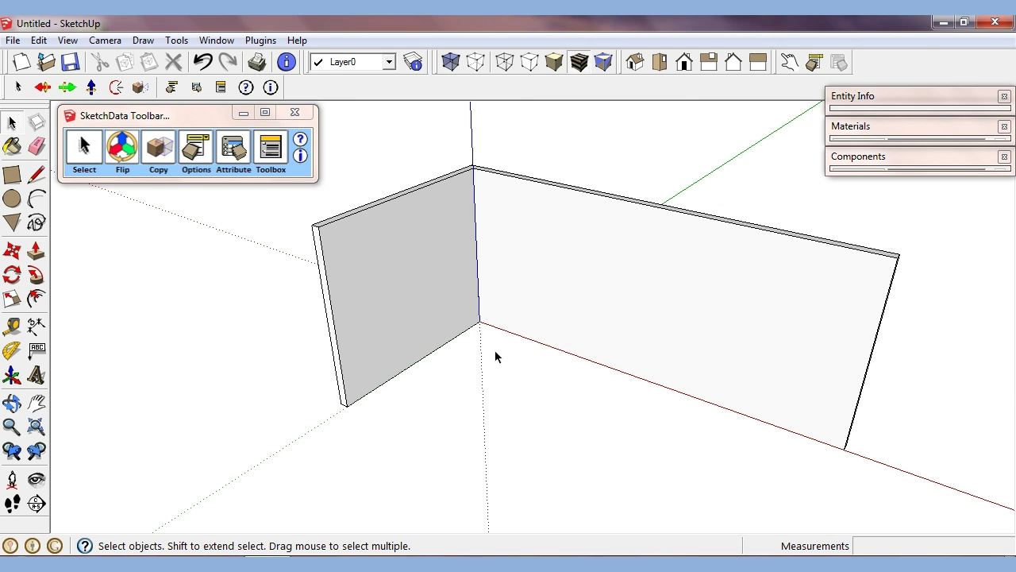
{"action": "left_click", "coordinate": [855, 161]}
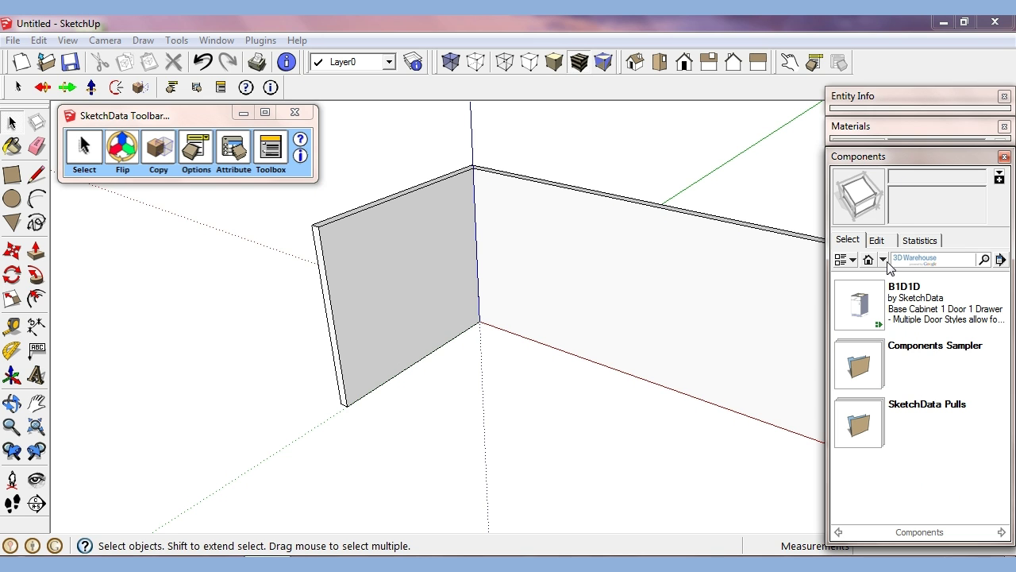
{"action": "left_click", "coordinate": [883, 259]}
Insert a B1D0D cabinet from SketchData's Cabinets - Base and nudge it slightly left.
{"action": "left_click", "coordinate": [889, 485]}
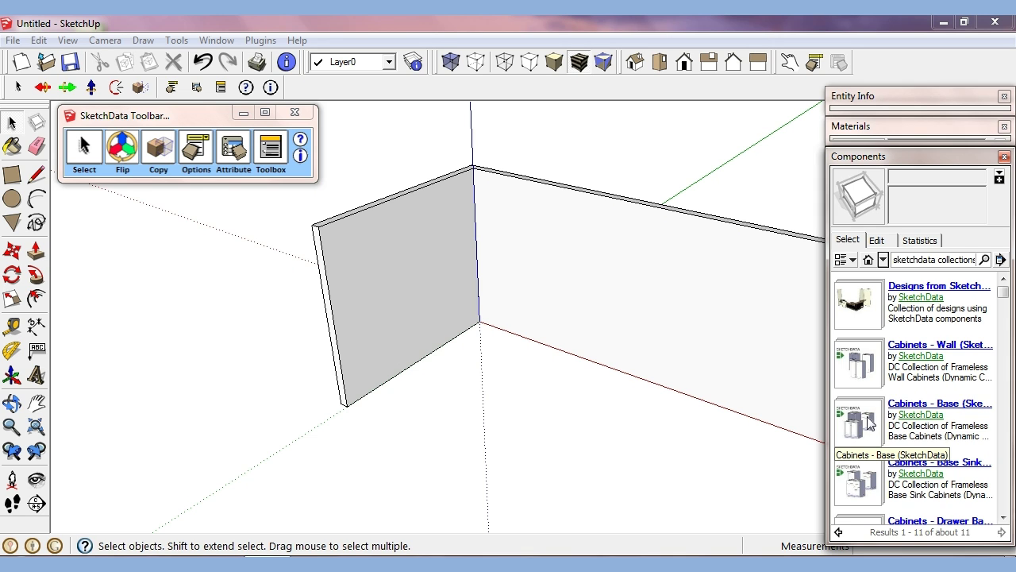
{"action": "left_click", "coordinate": [871, 423]}
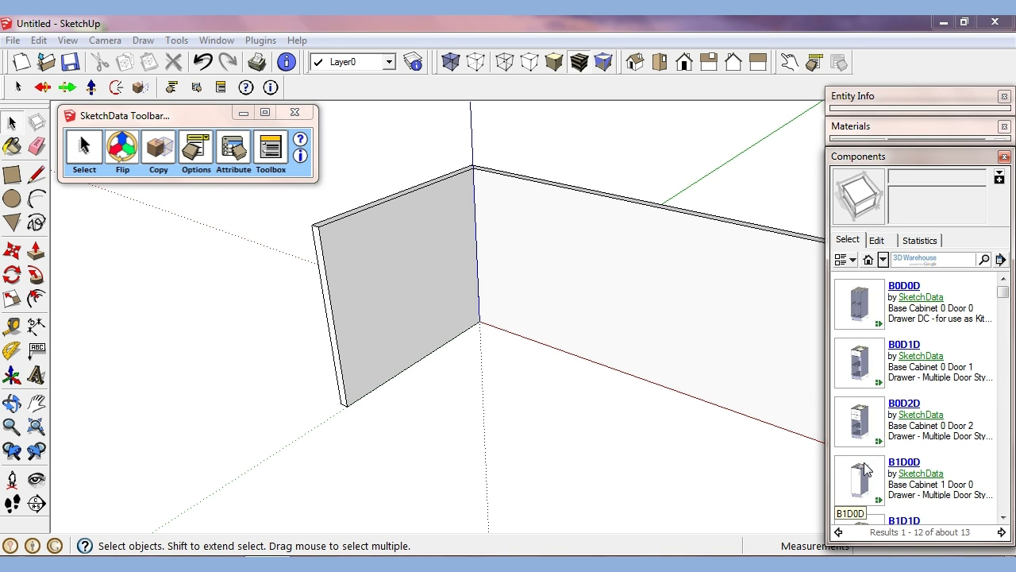
{"action": "left_click", "coordinate": [859, 481]}
{"action": "left_click", "coordinate": [572, 354]}
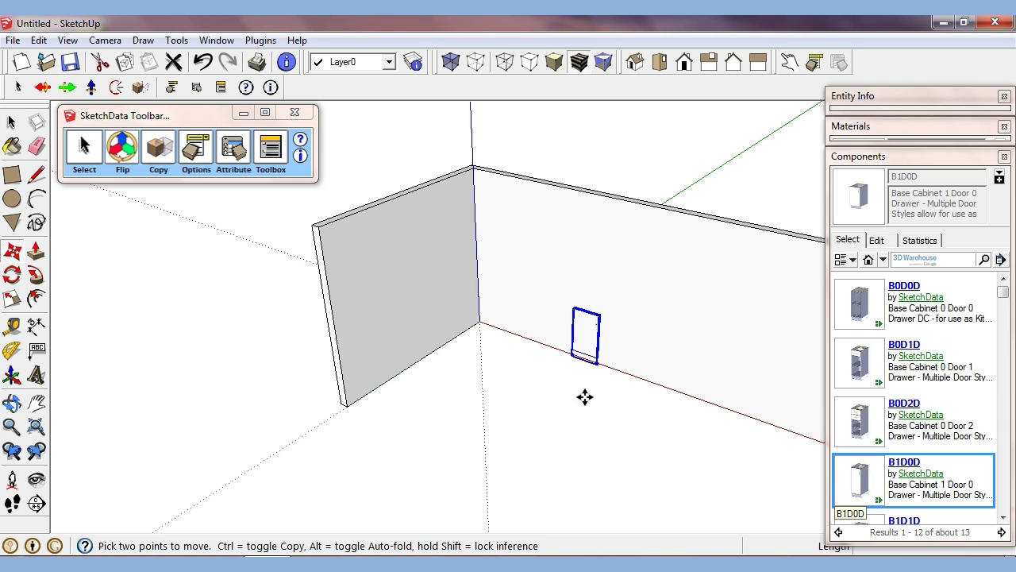
{"action": "left_click", "coordinate": [565, 358]}
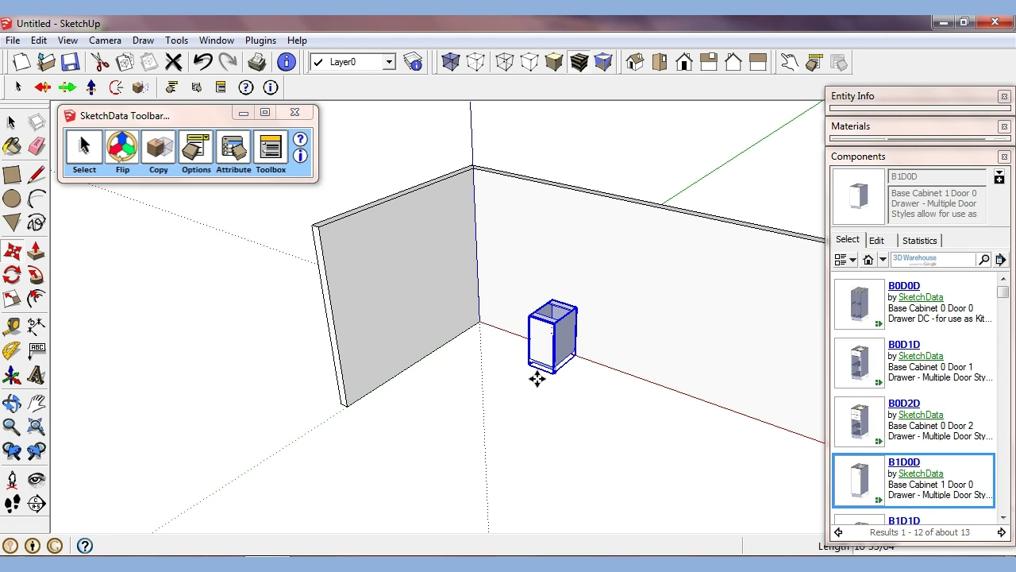
{"action": "left_click", "coordinate": [538, 378]}
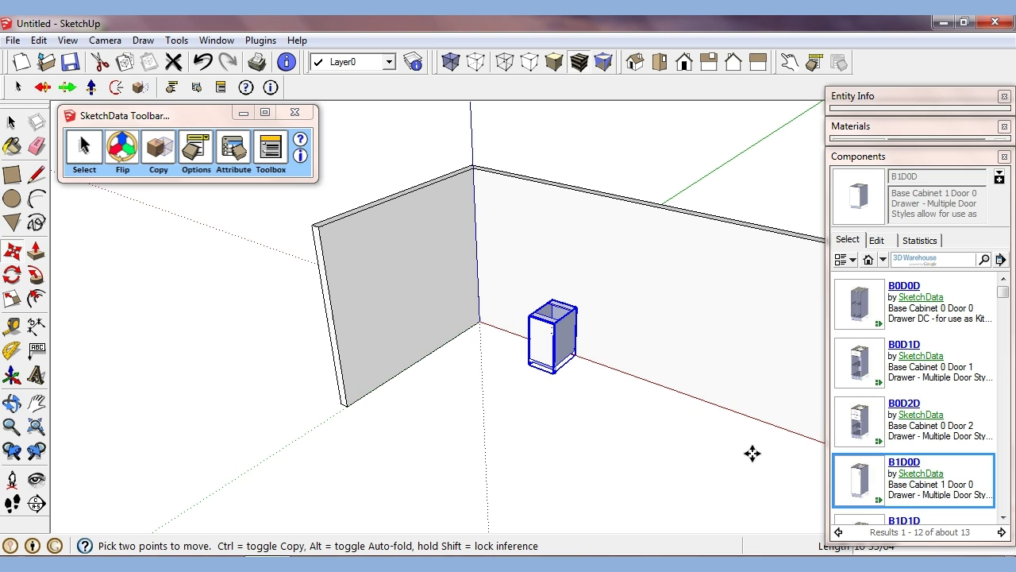
Insert the B1D1D door-and-drawer cabinet beside the B1D0D cabinet.
{"action": "left_click", "coordinate": [1003, 517]}
{"action": "left_click", "coordinate": [861, 421]}
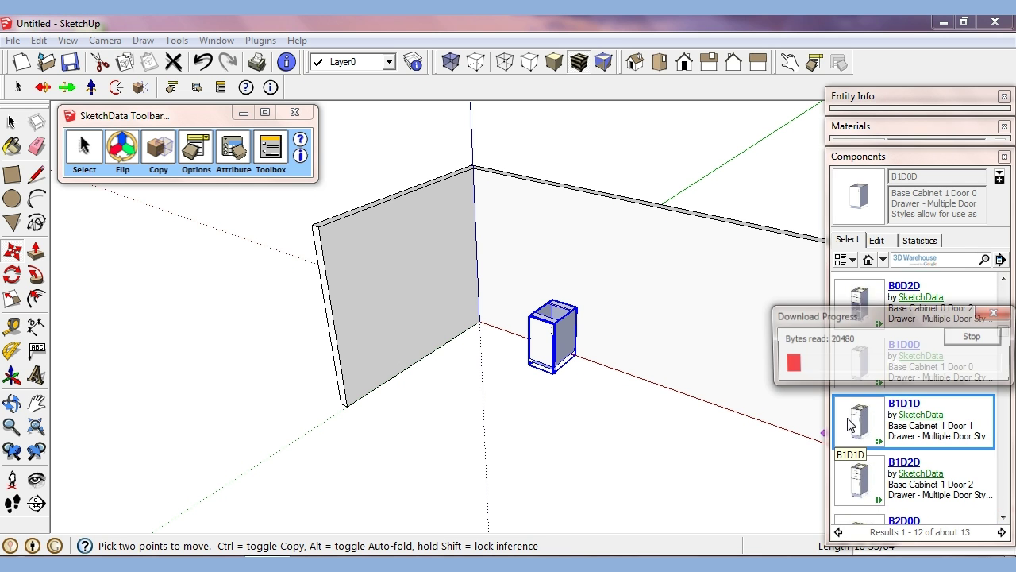
{"action": "scroll", "coordinate": [551, 380], "scroll_direction": "up", "scroll_amount": 5}
{"action": "scroll", "coordinate": [557, 375], "scroll_direction": "up", "scroll_amount": 4}
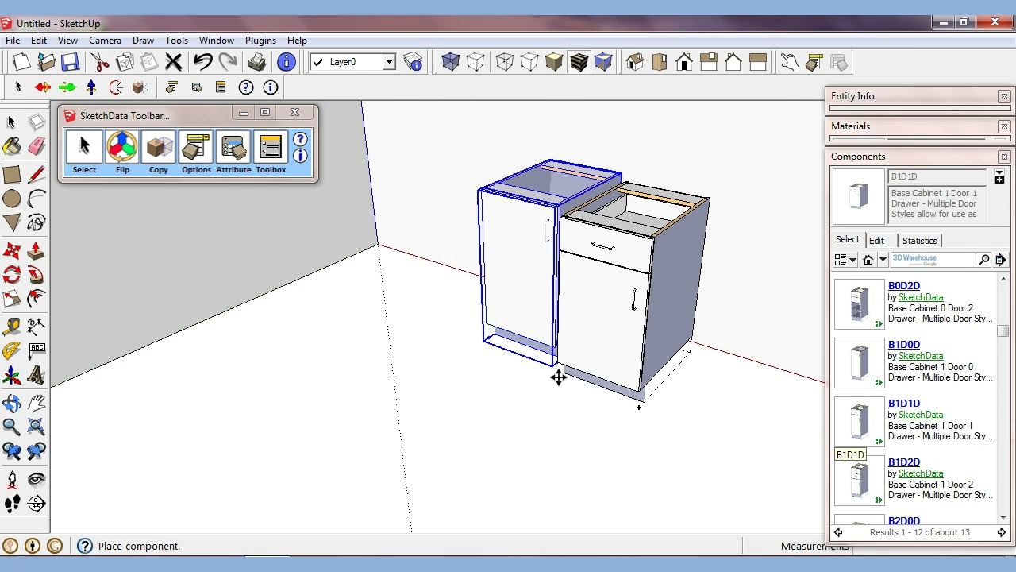
{"action": "left_click", "coordinate": [556, 357]}
{"action": "scroll", "coordinate": [588, 394], "scroll_direction": "down", "scroll_amount": 5}
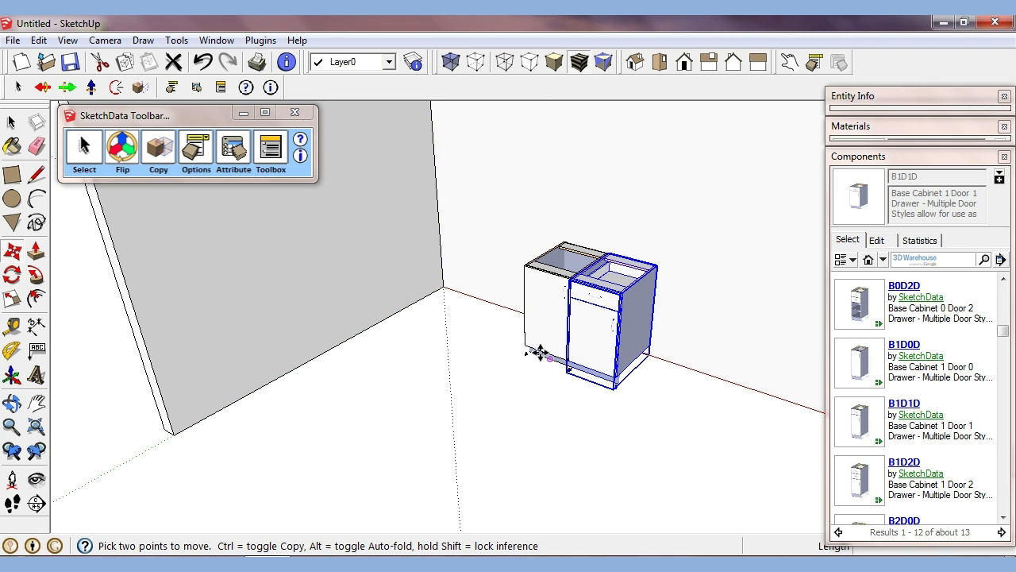
Copy the left cabinet off to the left and rotate the copy to face out from the side wall.
{"action": "key", "text": "space"}
{"action": "left_click", "coordinate": [525, 366]}
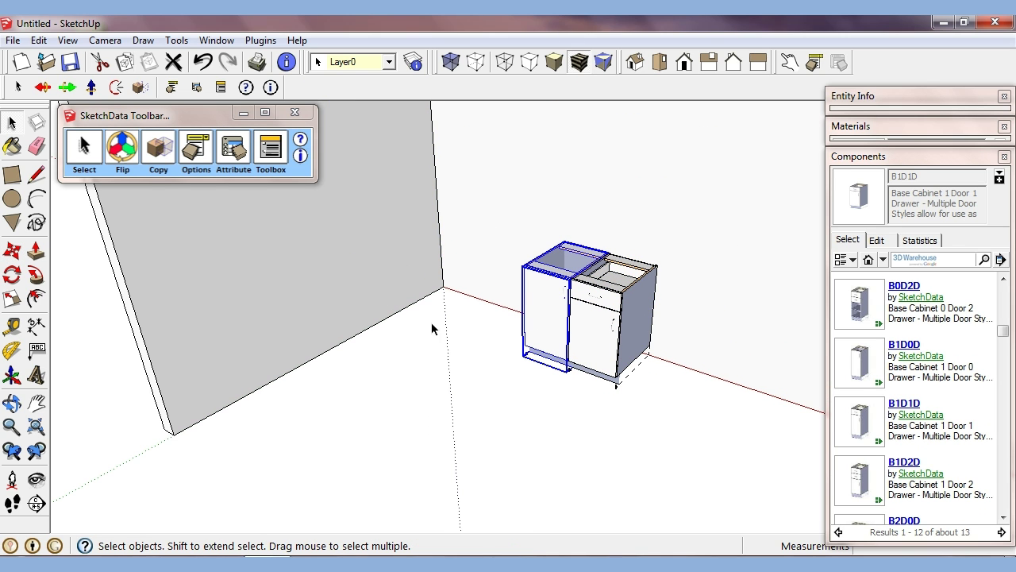
{"action": "scroll", "coordinate": [431, 329], "scroll_direction": "down", "scroll_amount": 2}
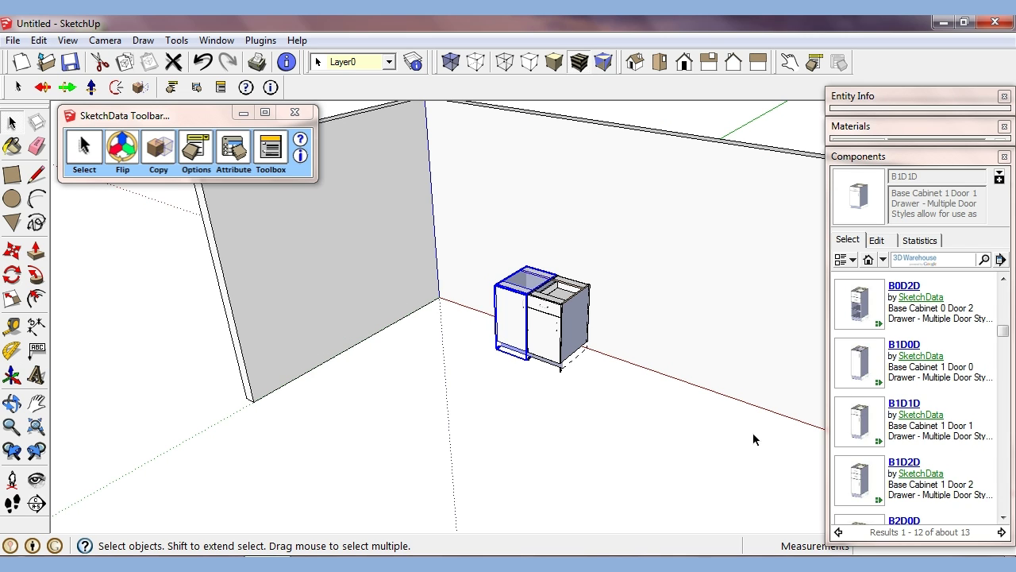
{"action": "scroll", "coordinate": [487, 350], "scroll_direction": "up", "scroll_amount": 1}
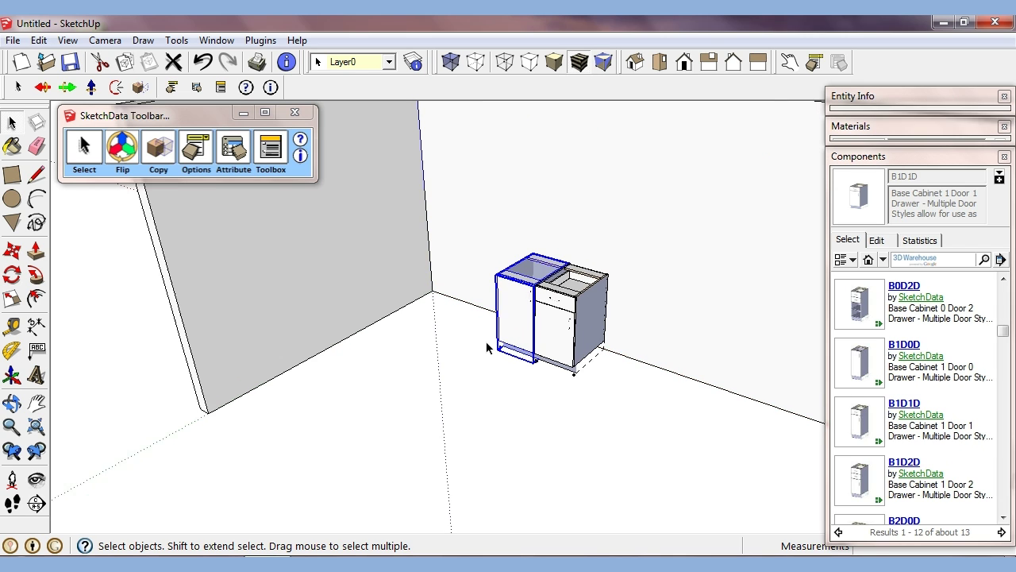
{"action": "scroll", "coordinate": [490, 357], "scroll_direction": "up", "scroll_amount": 2}
{"action": "key", "text": "m"}
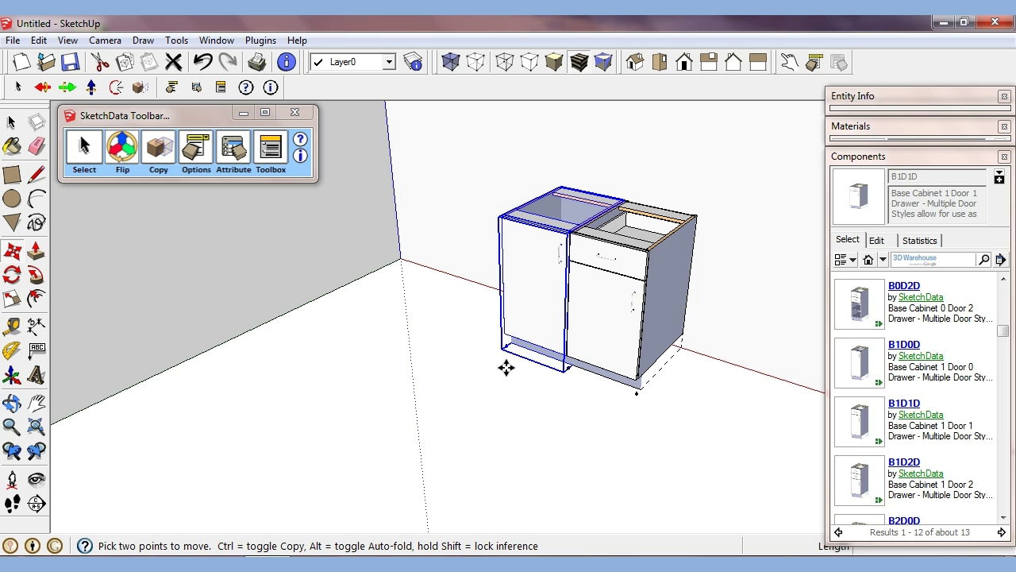
{"action": "left_click", "coordinate": [505, 367]}
{"action": "key", "text": "ctrl"}
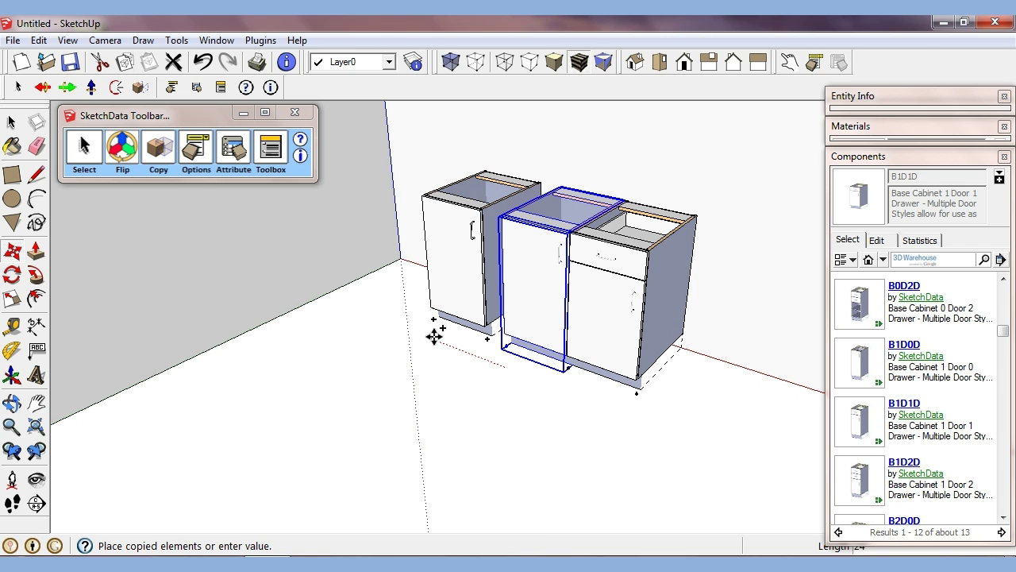
{"action": "left_click", "coordinate": [402, 325]}
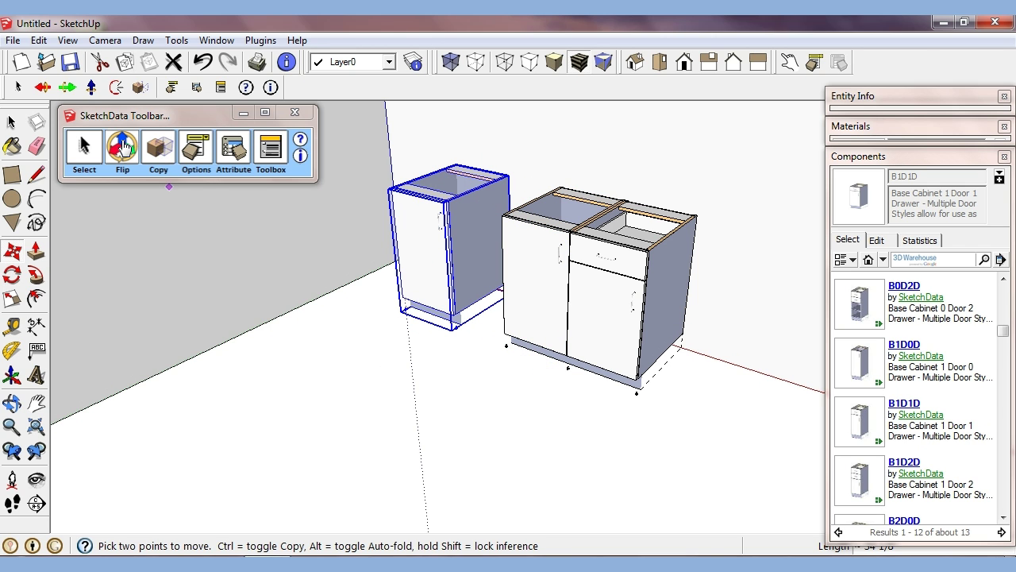
{"action": "left_click", "coordinate": [123, 150]}
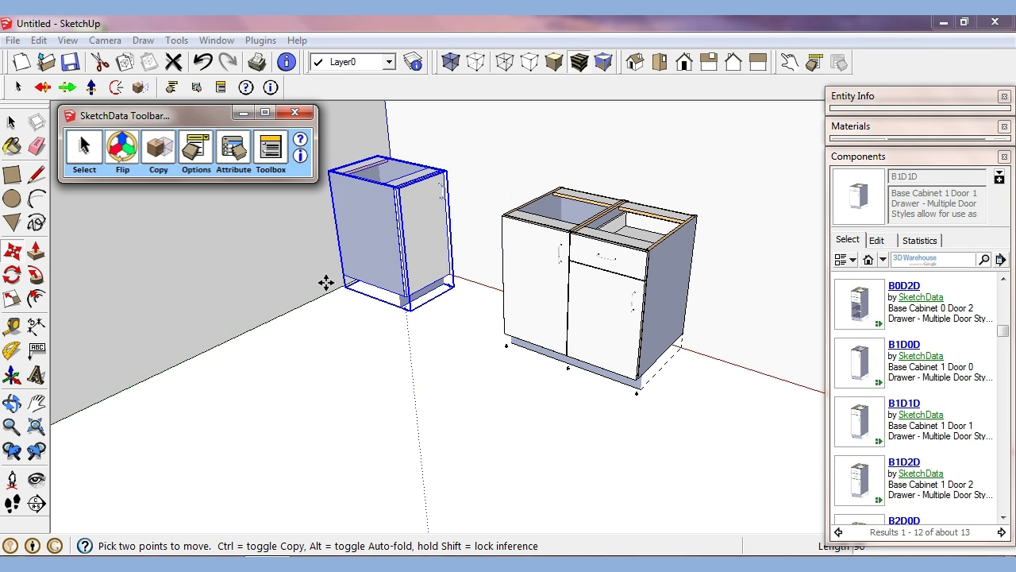
{"action": "left_click", "coordinate": [123, 148]}
{"action": "left_click", "coordinate": [123, 147]}
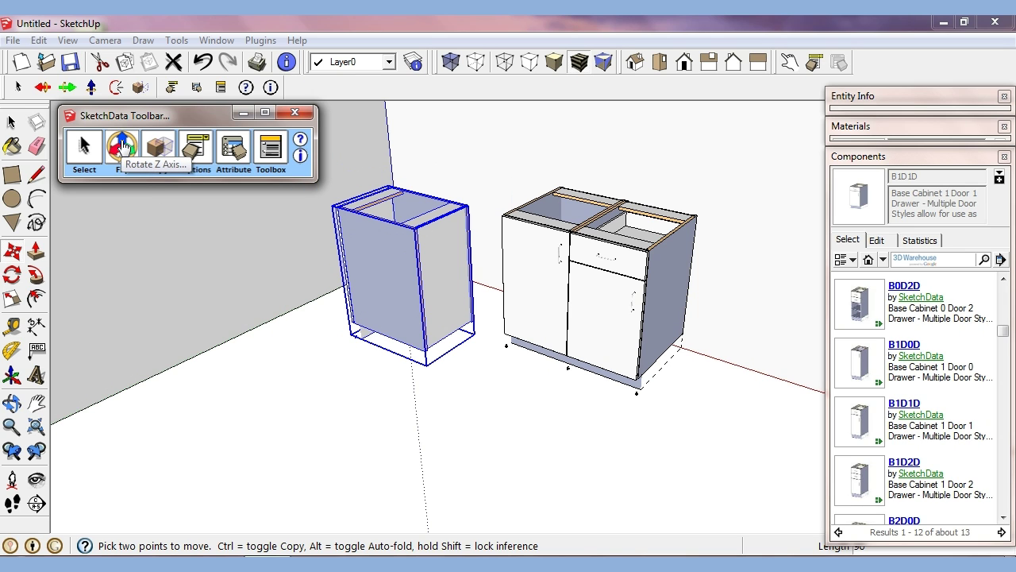
{"action": "left_click", "coordinate": [123, 148]}
{"action": "left_click", "coordinate": [124, 148]}
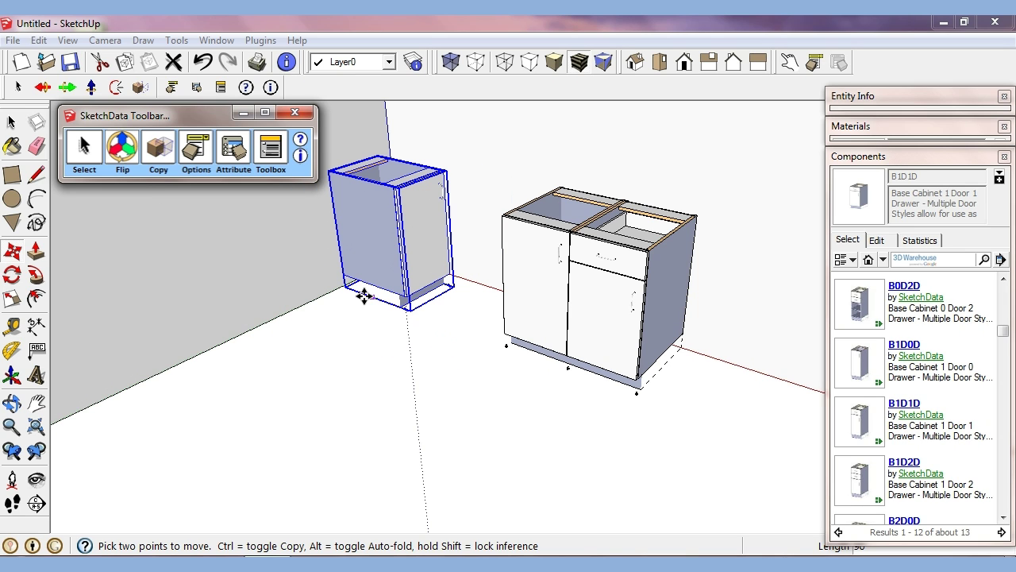
Move the copied cabinet up against the left side wall, apart from the pair.
{"action": "left_click", "coordinate": [416, 312]}
{"action": "scroll", "coordinate": [339, 350], "scroll_direction": "down", "scroll_amount": 1}
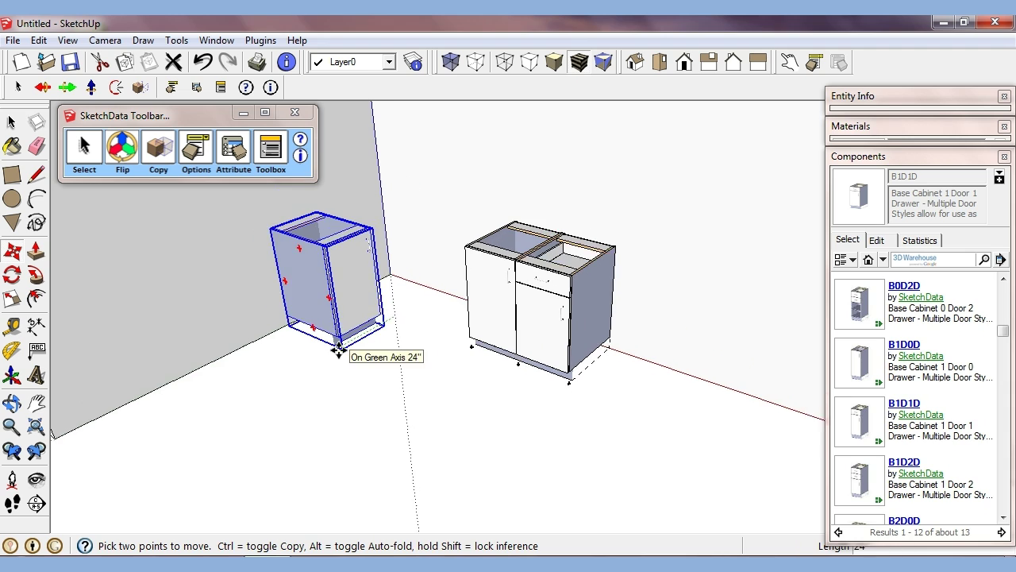
{"action": "middle_click_drag", "start_coordinate": [339, 349], "coordinate": [381, 352]}
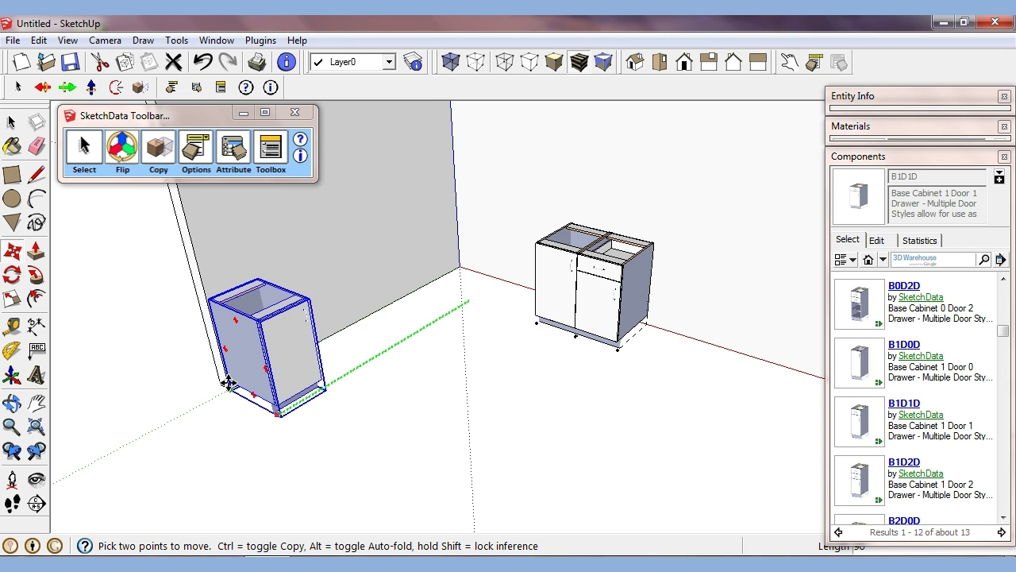
{"action": "left_click", "coordinate": [340, 406]}
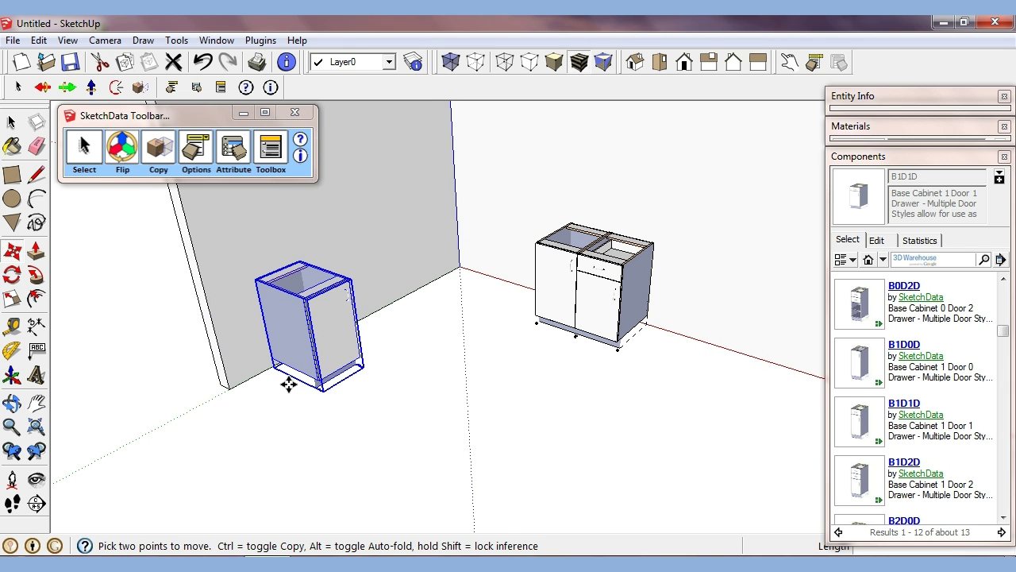
{"action": "left_click", "coordinate": [268, 351]}
{"action": "scroll", "coordinate": [286, 351], "scroll_direction": "up", "scroll_amount": 2}
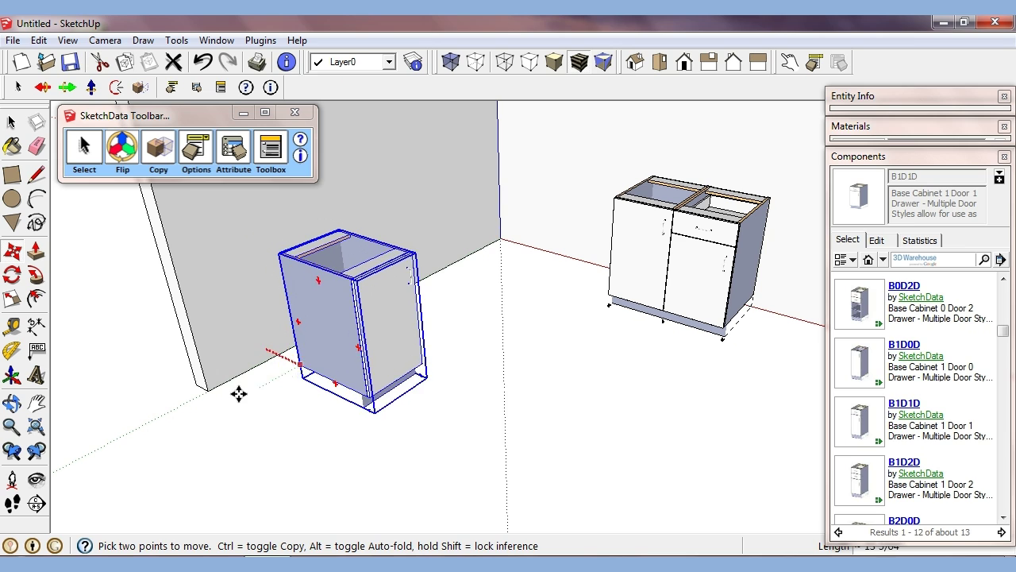
{"action": "left_click", "coordinate": [211, 390]}
{"action": "middle_click_drag", "start_coordinate": [318, 410], "coordinate": [251, 389]}
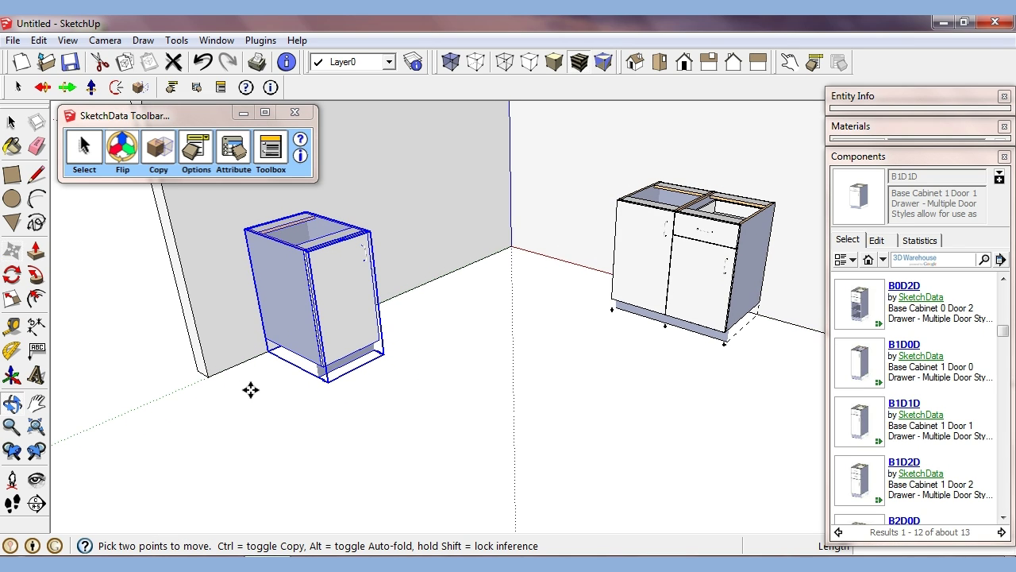
{"action": "scroll", "coordinate": [338, 396], "scroll_direction": "down", "scroll_amount": 1}
{"action": "scroll", "coordinate": [357, 398], "scroll_direction": "down", "scroll_amount": 1}
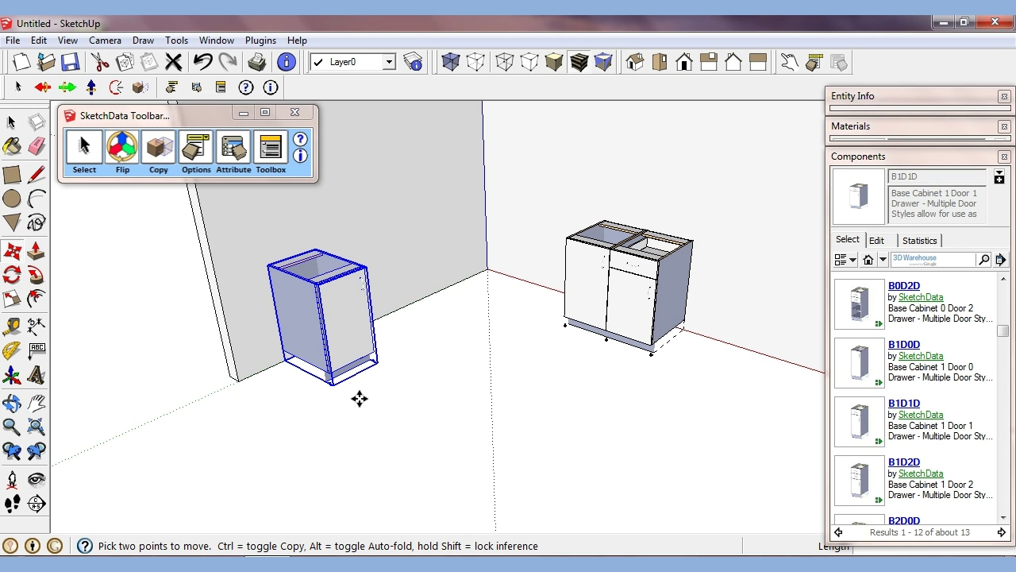
{"action": "key", "text": "space"}
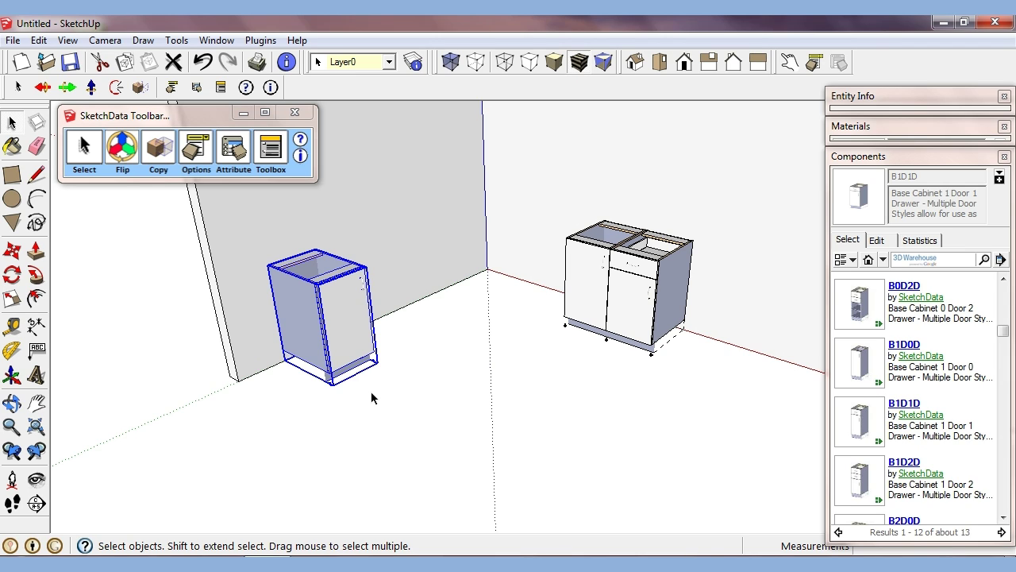
{"action": "left_click", "coordinate": [123, 146]}
{"action": "left_click", "coordinate": [131, 153]}
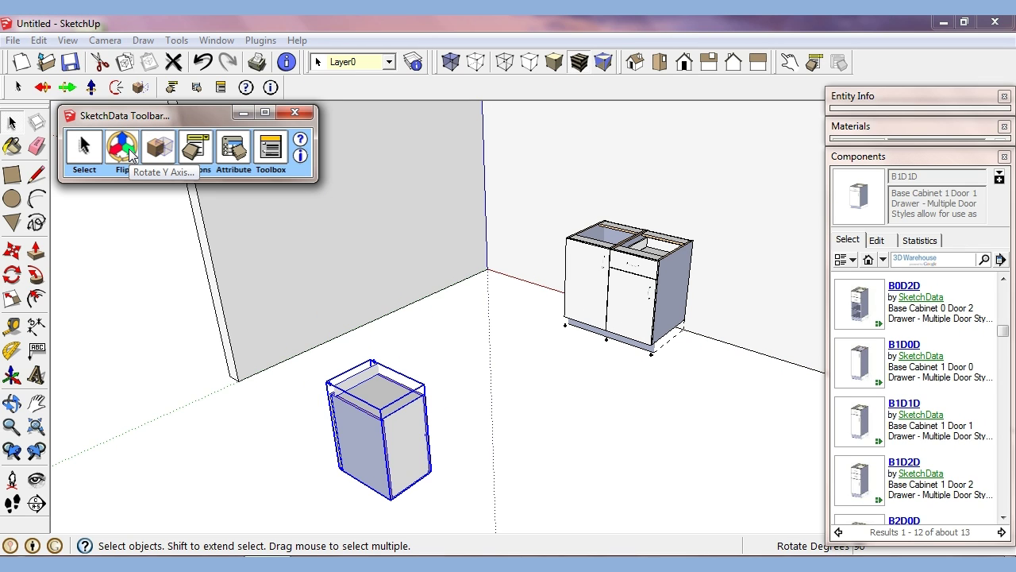
{"action": "left_click", "coordinate": [131, 153]}
{"action": "left_click", "coordinate": [131, 153]}
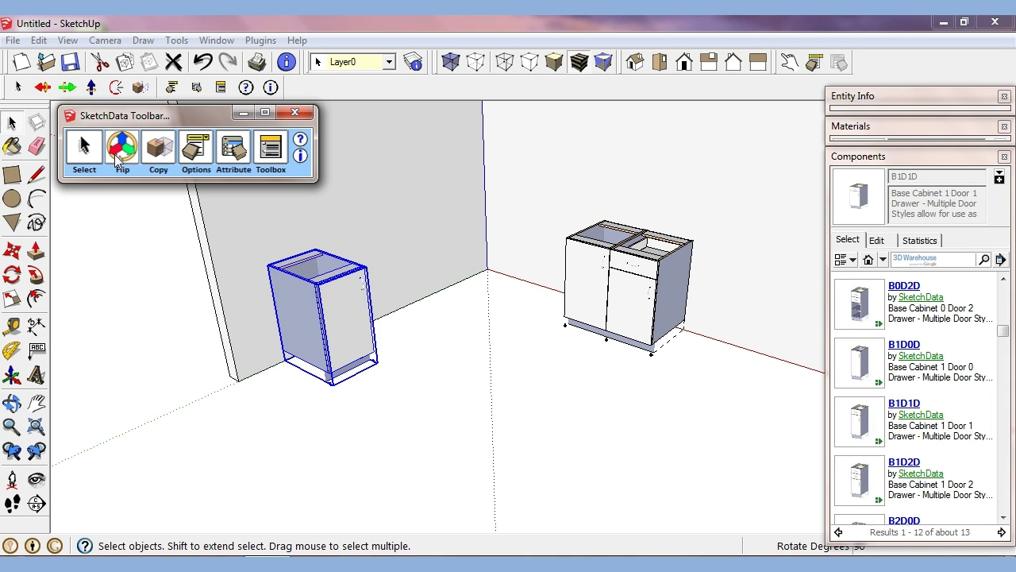
{"action": "left_click", "coordinate": [117, 156]}
{"action": "left_click", "coordinate": [117, 156]}
{"action": "left_click", "coordinate": [116, 156]}
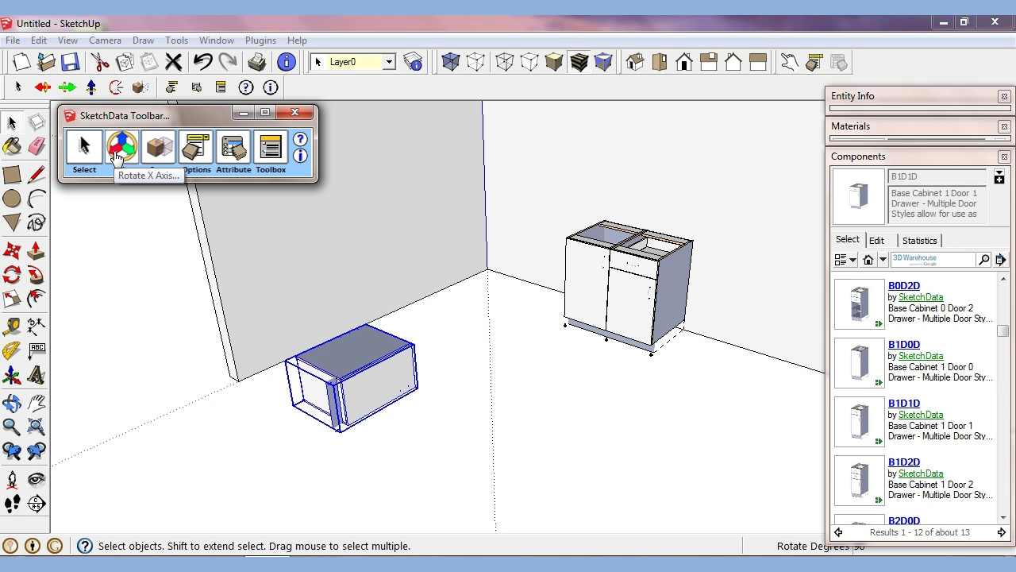
{"action": "left_click", "coordinate": [117, 157]}
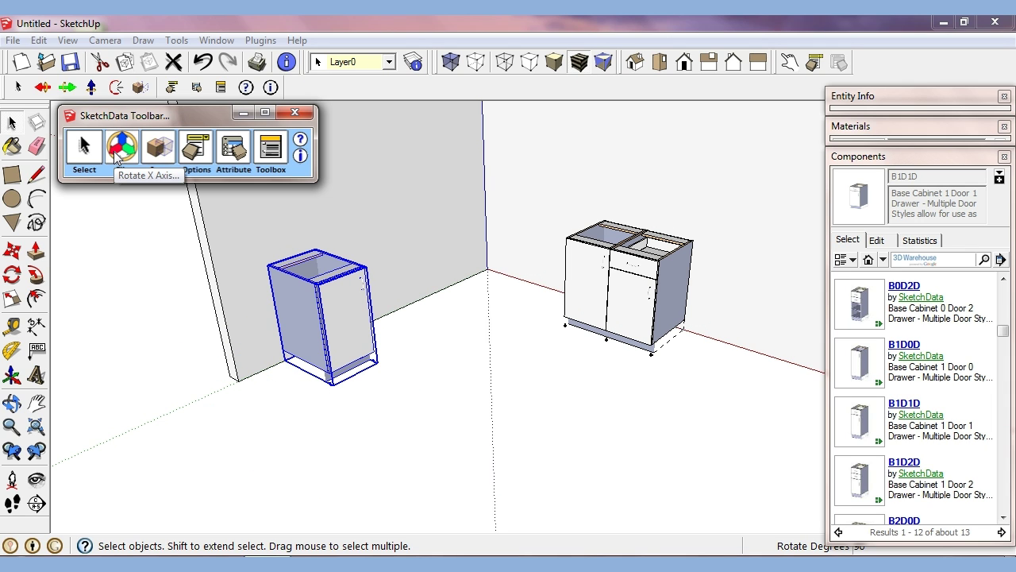
{"action": "left_click", "coordinate": [340, 429]}
{"action": "left_click", "coordinate": [358, 348]}
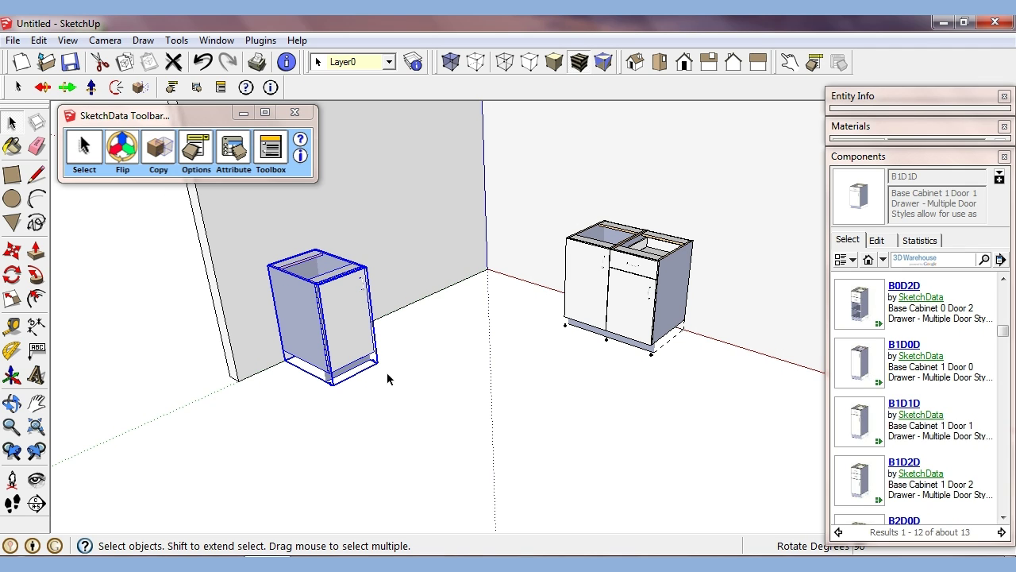
{"action": "scroll", "coordinate": [389, 376], "scroll_direction": "up", "scroll_amount": 2}
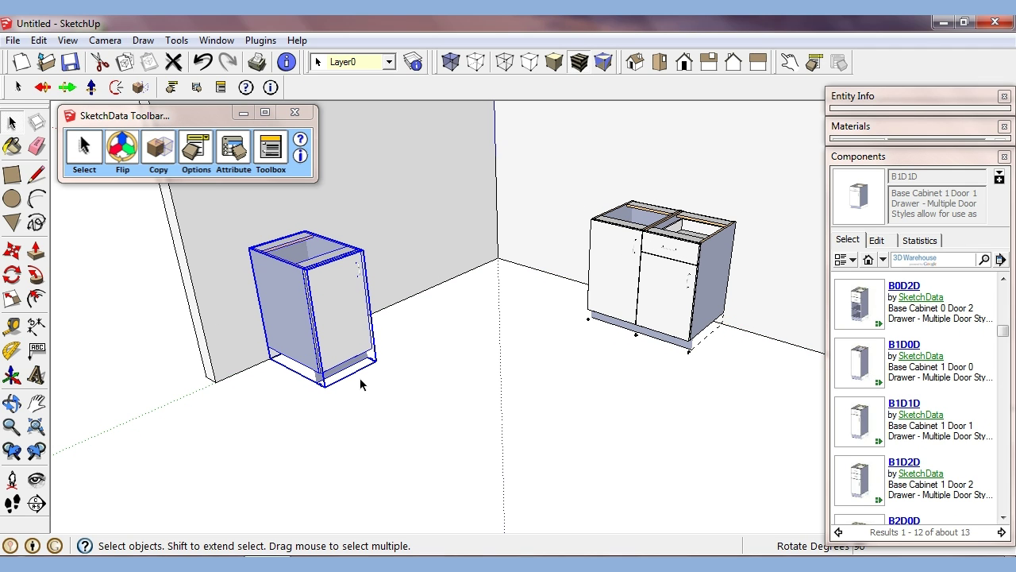
{"action": "key", "text": "m"}
{"action": "left_click", "coordinate": [353, 393]}
{"action": "key", "text": "ctrl"}
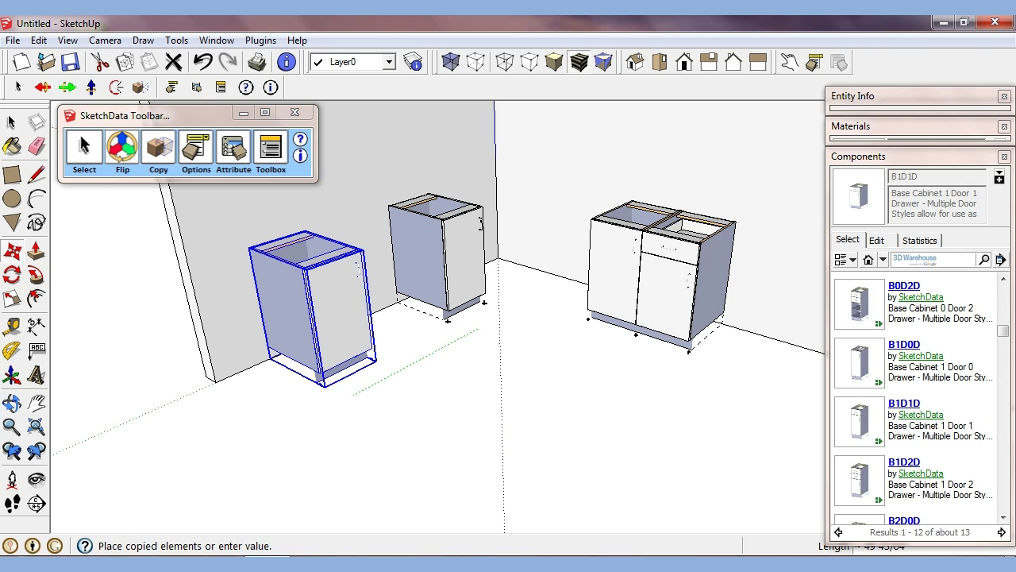
{"action": "left_click", "coordinate": [391, 315]}
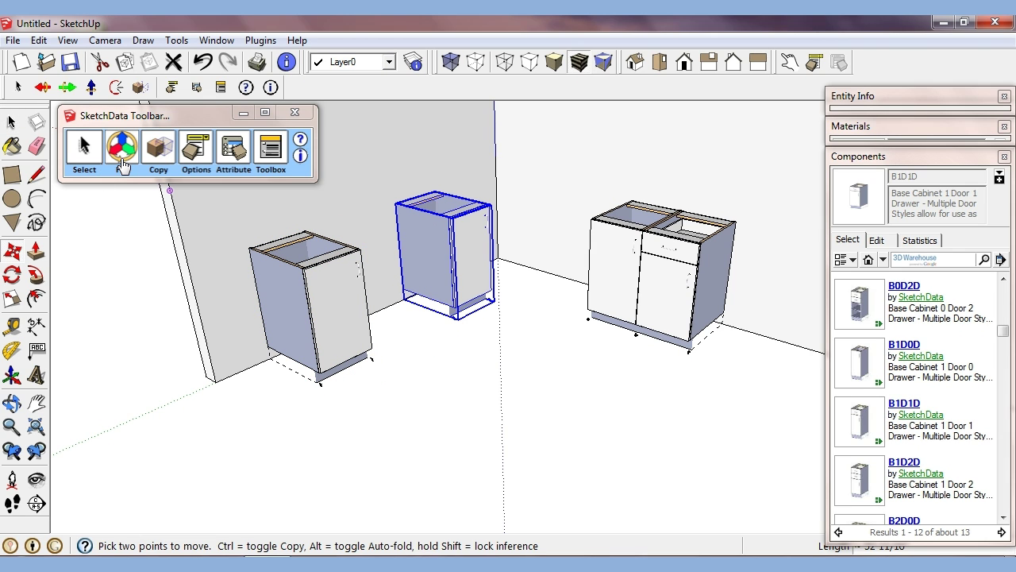
{"action": "left_click", "coordinate": [121, 155]}
{"action": "left_click", "coordinate": [122, 144]}
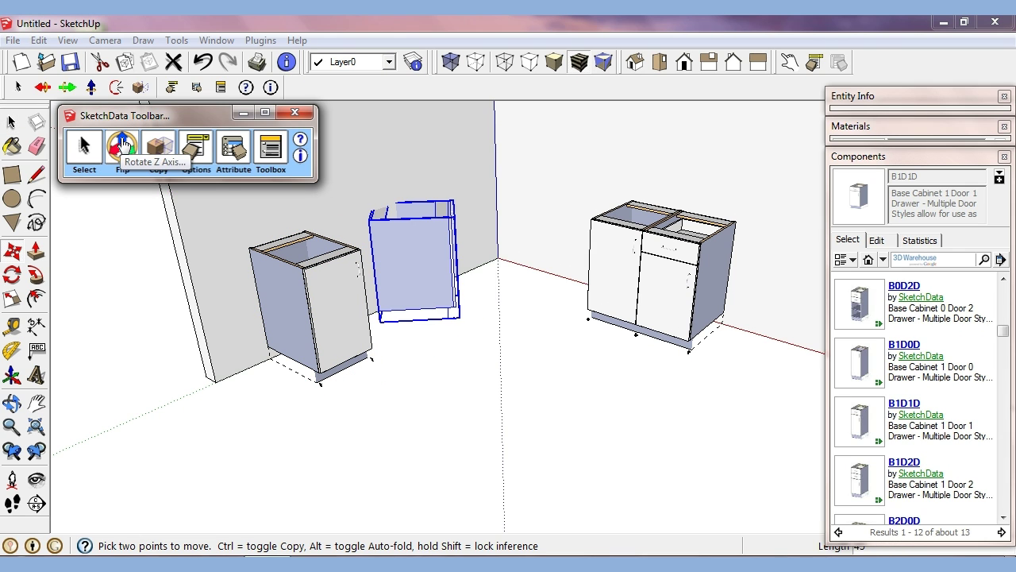
{"action": "left_click", "coordinate": [122, 145]}
{"action": "left_click", "coordinate": [123, 144]}
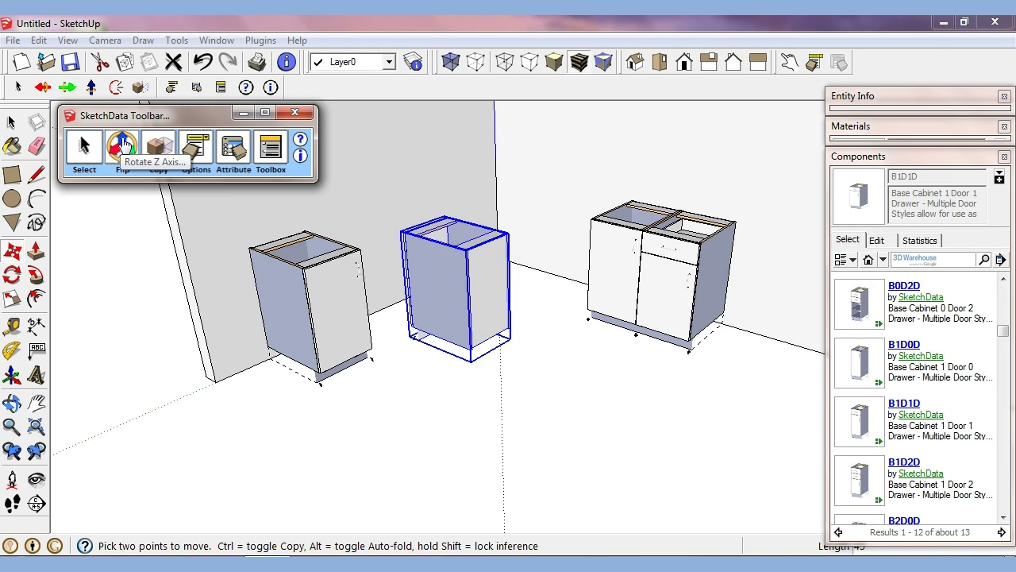
{"action": "left_click", "coordinate": [123, 145]}
{"action": "left_click", "coordinate": [123, 144]}
{"action": "left_click", "coordinate": [124, 145]}
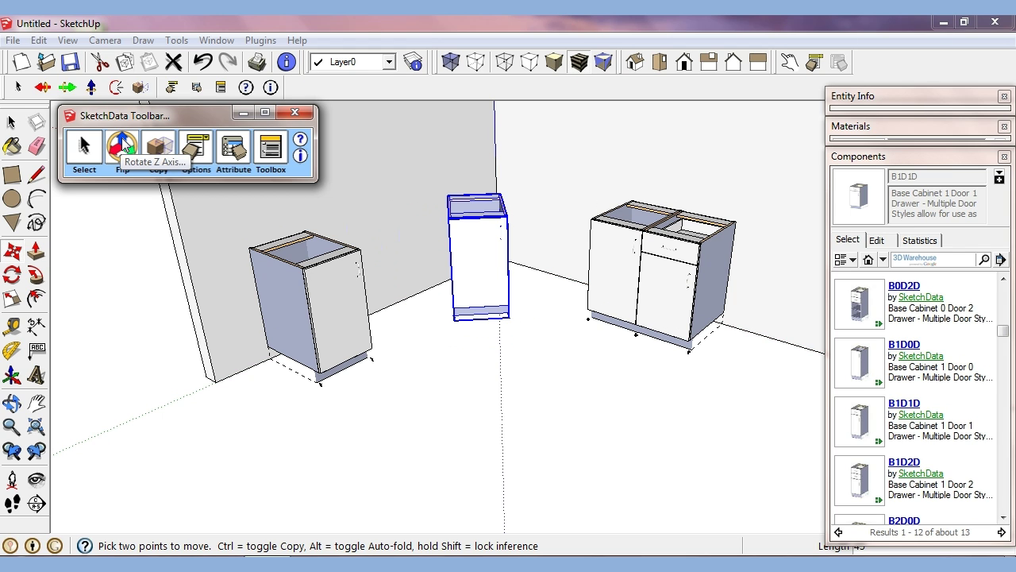
{"action": "middle_click_drag", "start_coordinate": [420, 364], "coordinate": [470, 295]}
{"action": "key", "text": "space"}
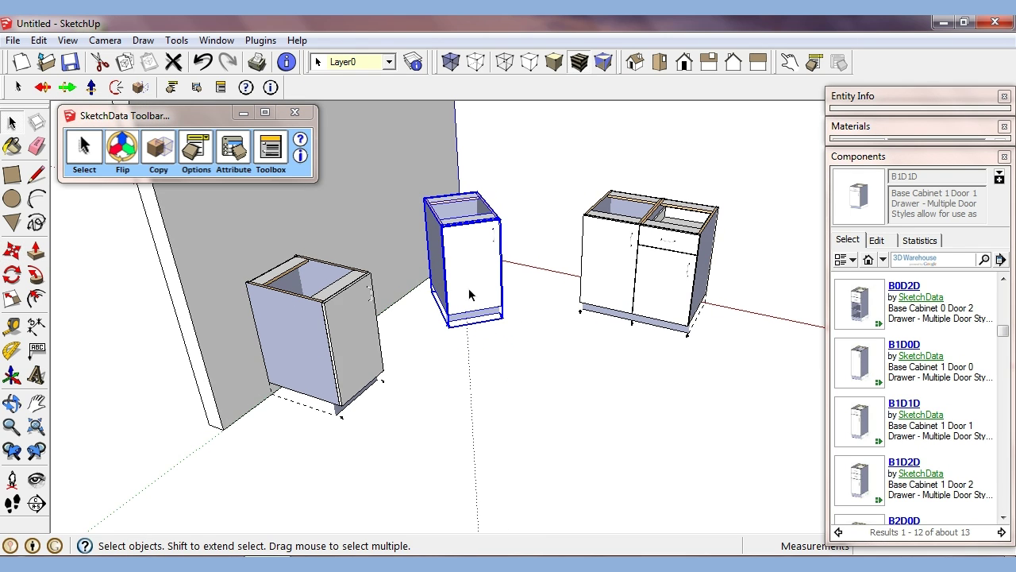
{"action": "key", "text": "Delete"}
{"action": "scroll", "coordinate": [418, 341], "scroll_direction": "down", "scroll_amount": 5}
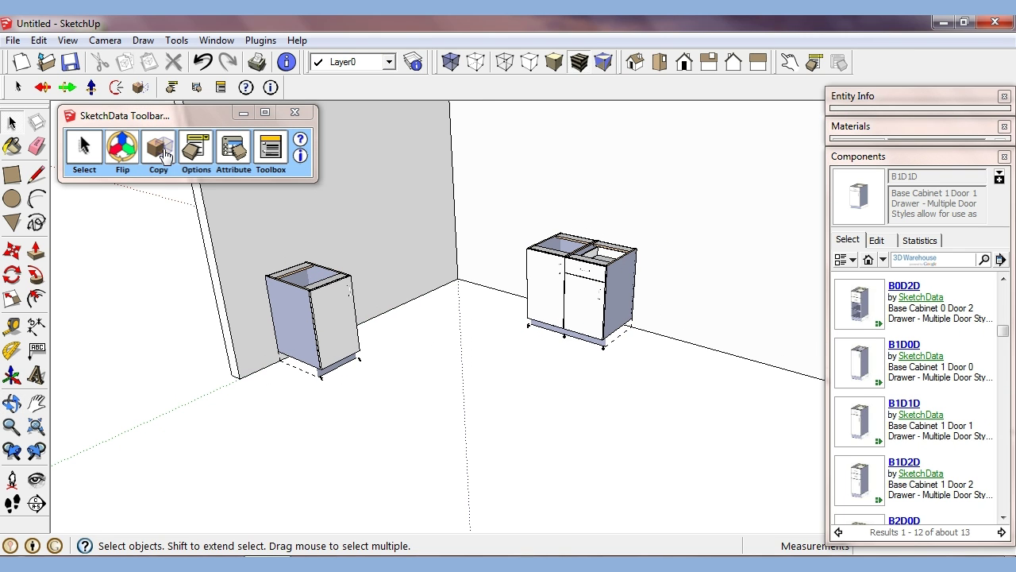
{"action": "left_click", "coordinate": [590, 321]}
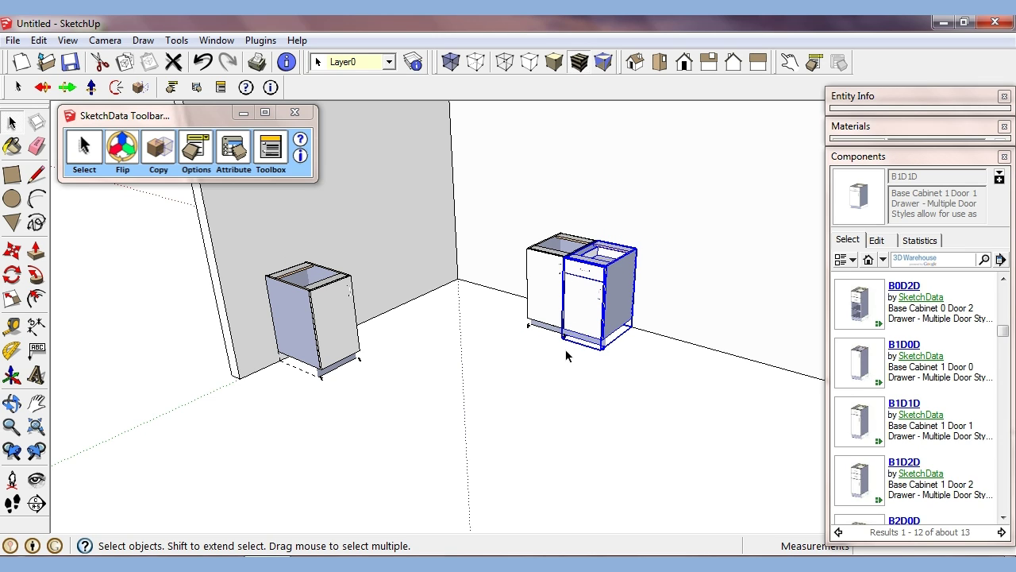
{"action": "left_click", "coordinate": [12, 250]}
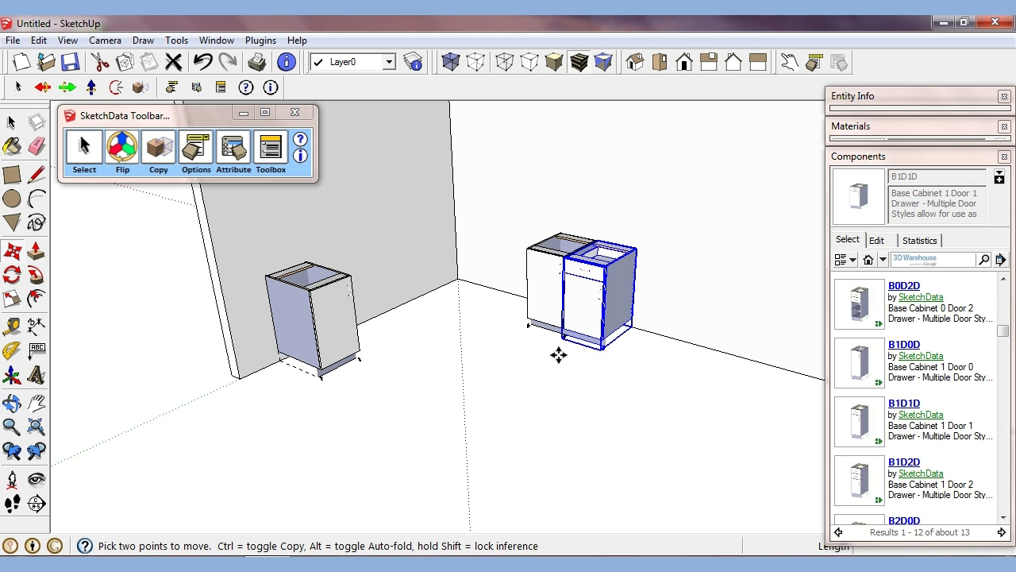
{"action": "key", "text": "ctrl"}
{"action": "left_click", "coordinate": [571, 370]}
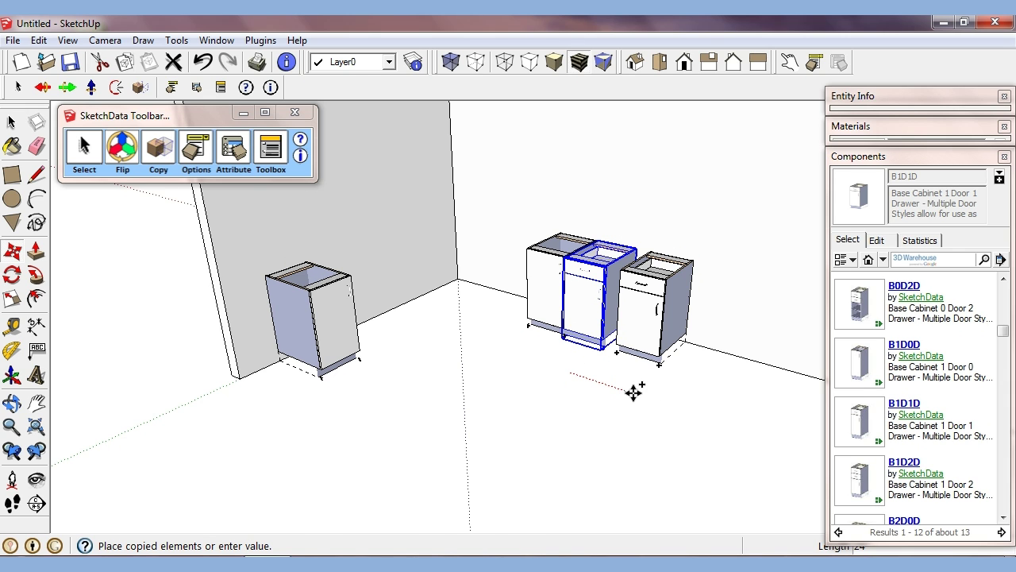
{"action": "key", "text": "Escape"}
{"action": "scroll", "coordinate": [564, 328], "scroll_direction": "up", "scroll_amount": 2}
{"action": "scroll", "coordinate": [586, 344], "scroll_direction": "down", "scroll_amount": 2}
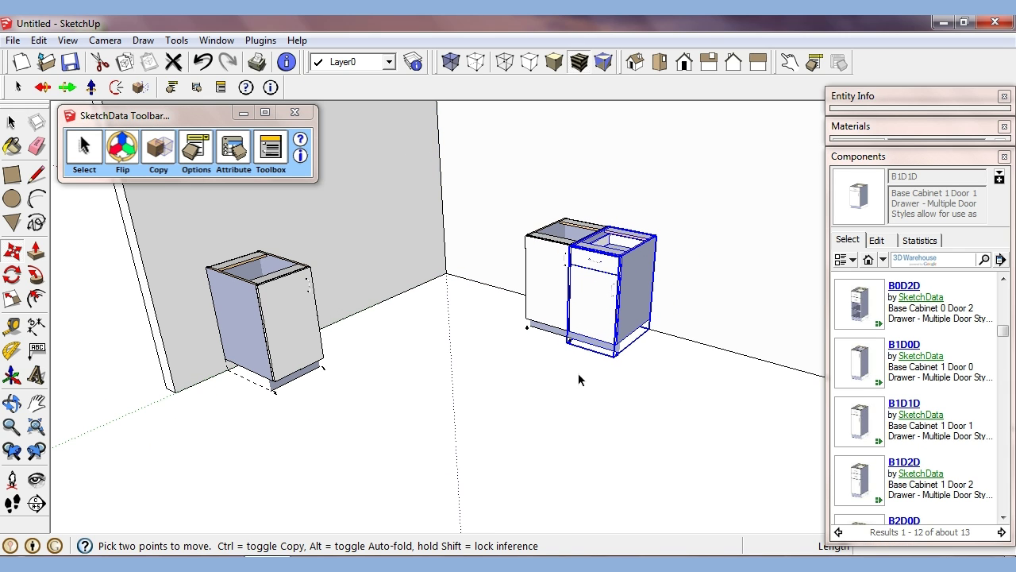
{"action": "key", "text": "space"}
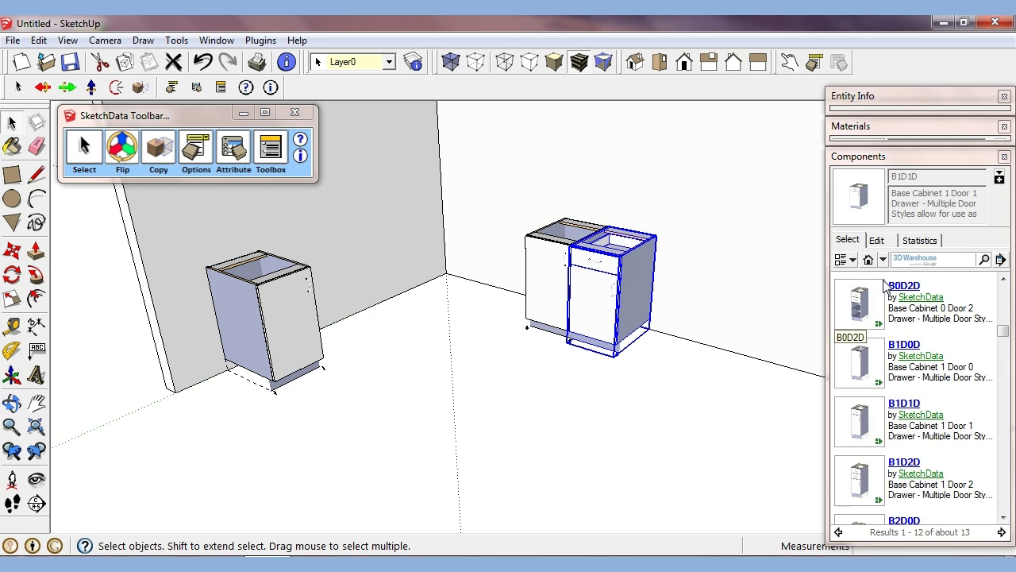
Show In Model components (B1D0D, B1D1D) and cancel a stray B1D0D placement.
{"action": "left_click", "coordinate": [869, 259]}
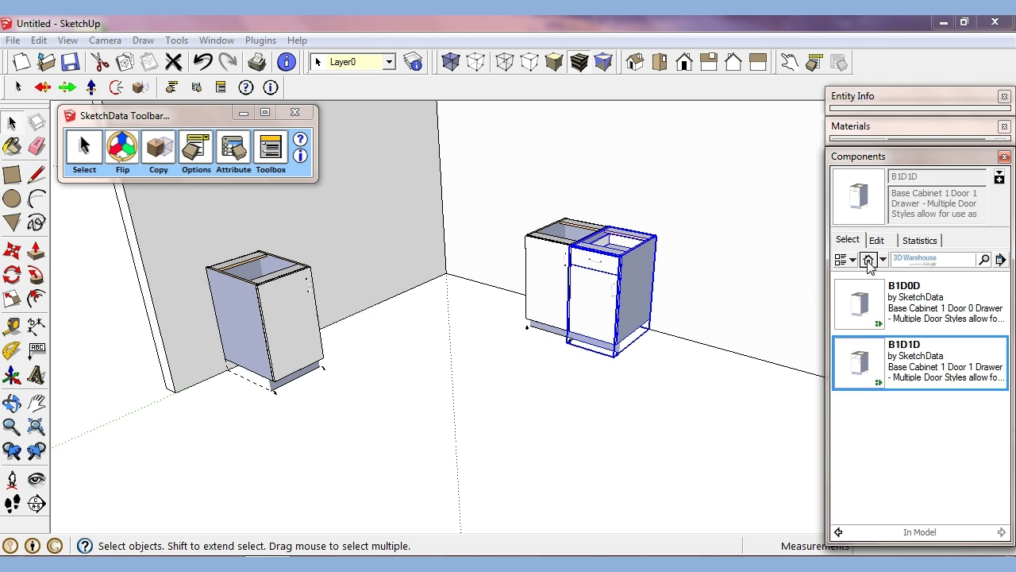
{"action": "left_click", "coordinate": [868, 310]}
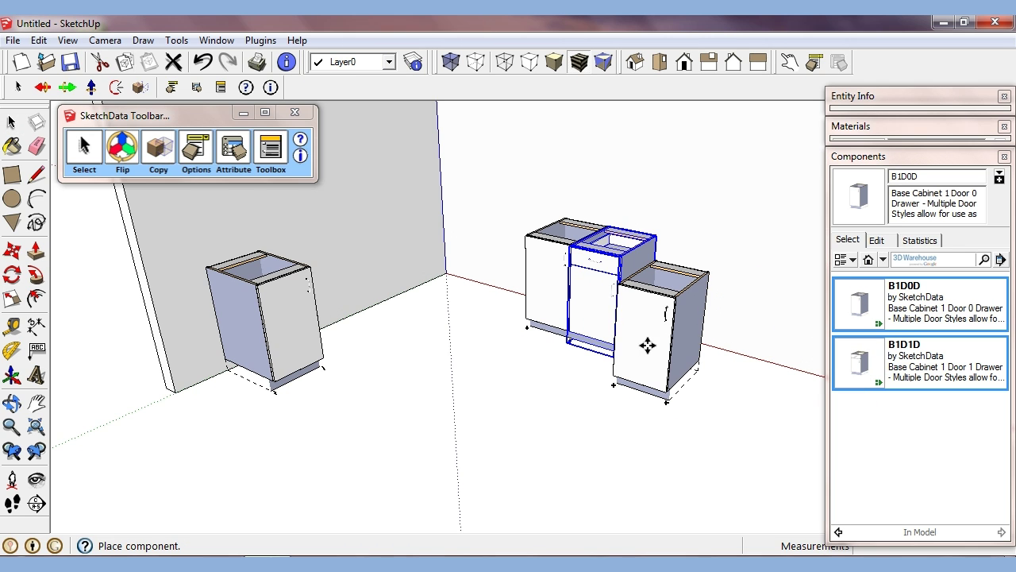
{"action": "key", "text": "Escape"}
{"action": "mouse_move", "coordinate": [650, 350]}
{"action": "middle_mouse_down"}
{"action": "mouse_move", "coordinate": [672, 324]}
{"action": "mouse_move", "coordinate": [656, 357]}
{"action": "mouse_move", "coordinate": [658, 342]}
{"action": "middle_mouse_up"}
{"action": "scroll", "coordinate": [639, 324], "scroll_direction": "up", "scroll_amount": 3}
{"action": "scroll", "coordinate": [657, 341], "scroll_direction": "down", "scroll_amount": 2}
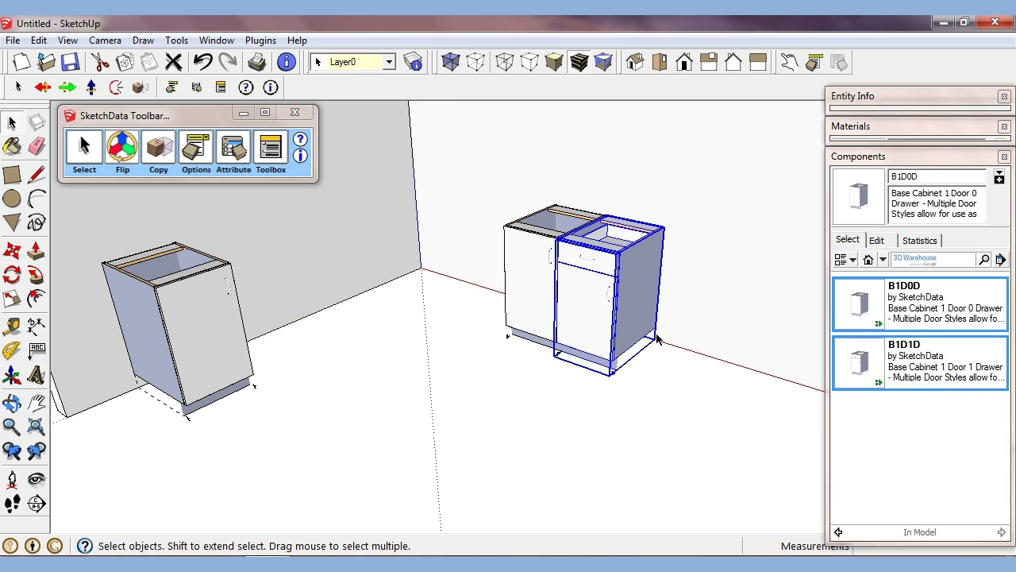
{"action": "scroll", "coordinate": [657, 338], "scroll_direction": "up", "scroll_amount": 3}
{"action": "key", "text": "m"}
{"action": "scroll", "coordinate": [657, 325], "scroll_direction": "up", "scroll_amount": 3}
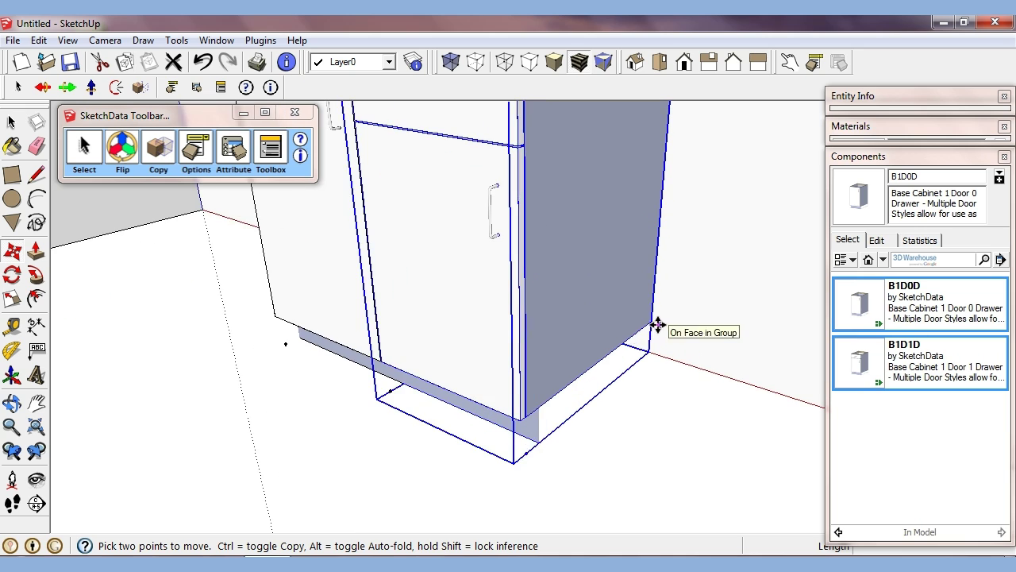
{"action": "scroll", "coordinate": [658, 325], "scroll_direction": "down", "scroll_amount": 3}
{"action": "key", "text": "space"}
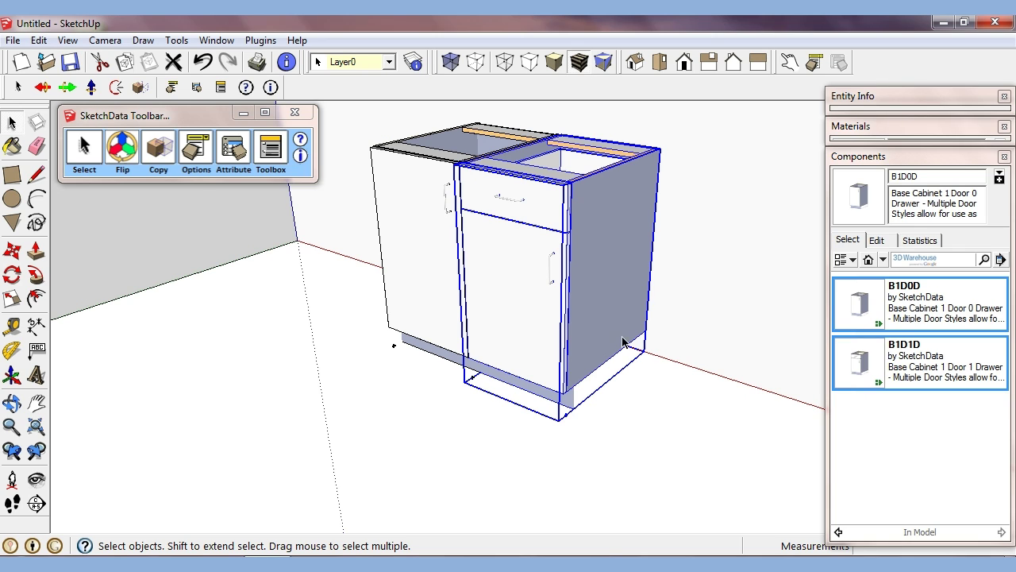
Move the selected cabinet so it sits against its neighbour.
{"action": "key", "text": "m"}
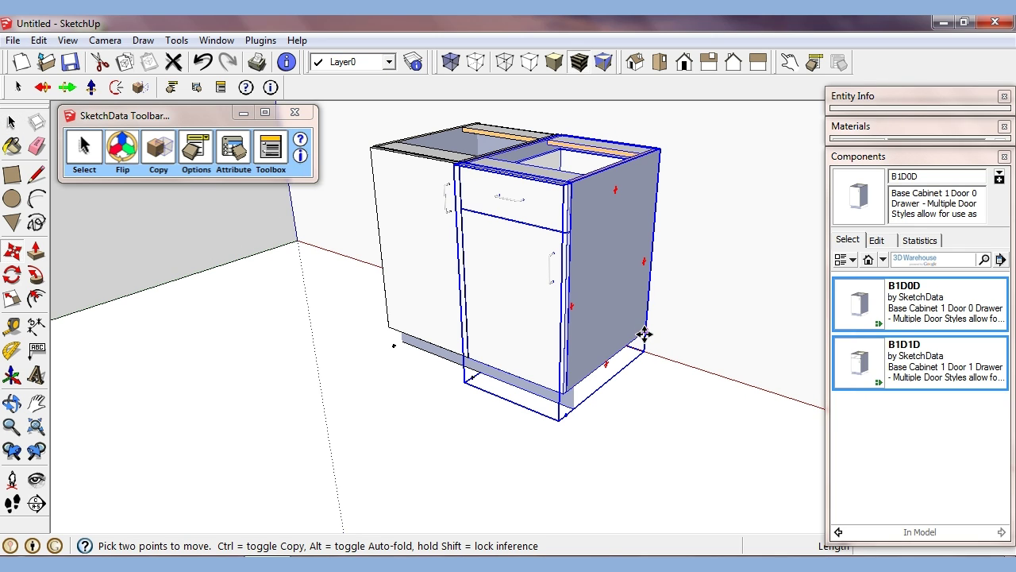
{"action": "left_click", "coordinate": [644, 336]}
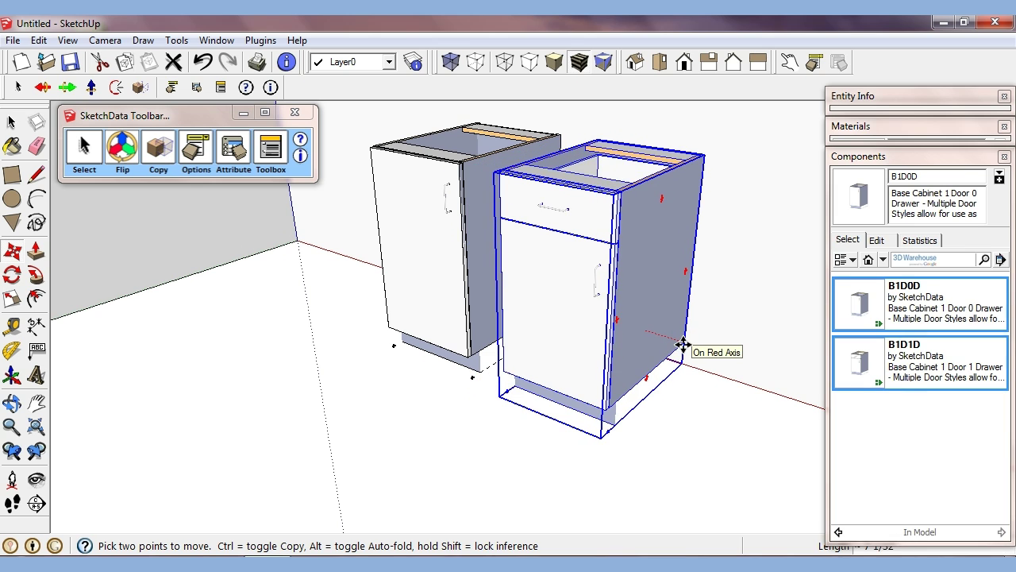
{"action": "left_click", "coordinate": [681, 344]}
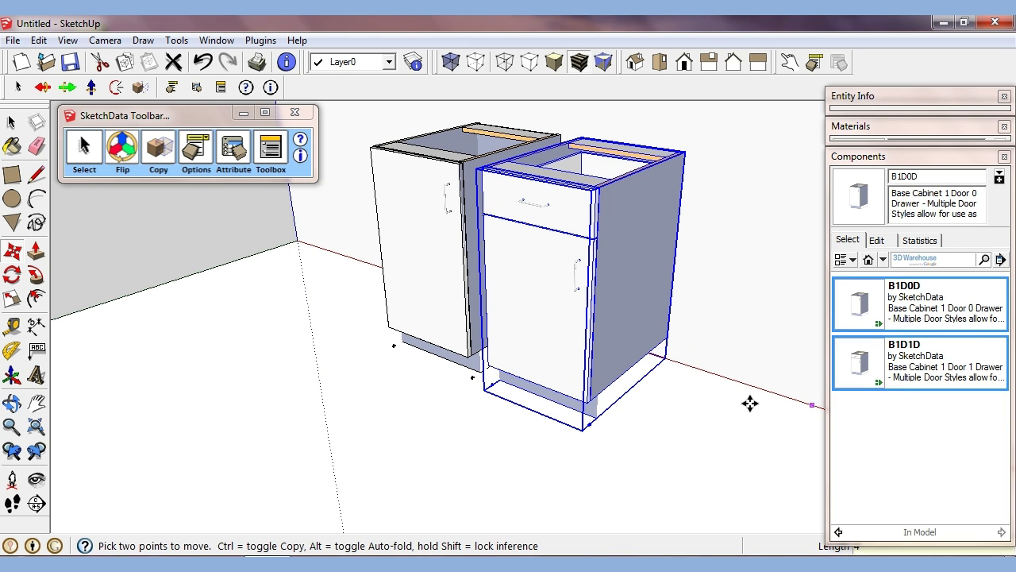
Start placing a new B1D1D cabinet from the Components panel beside the pair.
{"action": "left_click", "coordinate": [864, 365]}
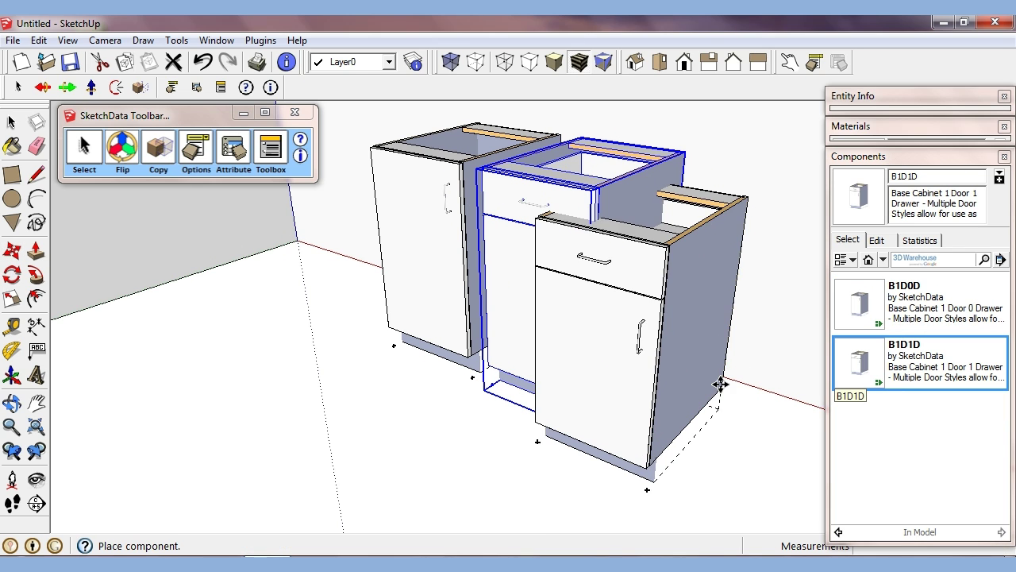
{"action": "middle_click_drag", "start_coordinate": [698, 344], "coordinate": [657, 321]}
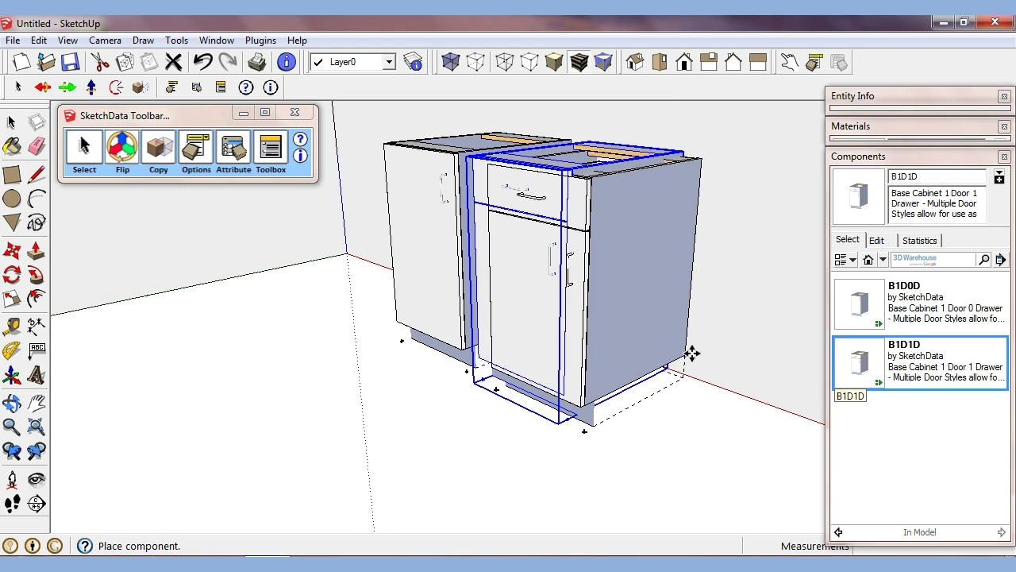
{"action": "mouse_move", "coordinate": [692, 351]}
{"action": "middle_mouse_down"}
{"action": "mouse_move", "coordinate": [748, 374]}
{"action": "mouse_move", "coordinate": [703, 376]}
{"action": "mouse_move", "coordinate": [667, 335]}
{"action": "mouse_move", "coordinate": [675, 346]}
{"action": "middle_mouse_up"}
{"action": "scroll", "coordinate": [703, 375], "scroll_direction": "down", "scroll_amount": 5}
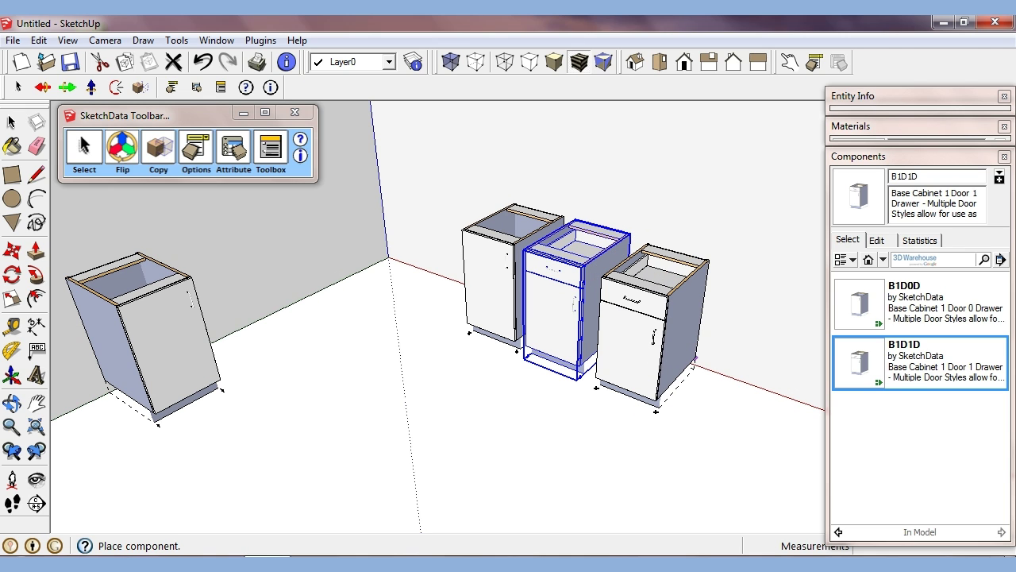
Cancel the extra copy and slide the B1D1D cabinet against the first cabinet.
{"action": "key", "text": "Escape"}
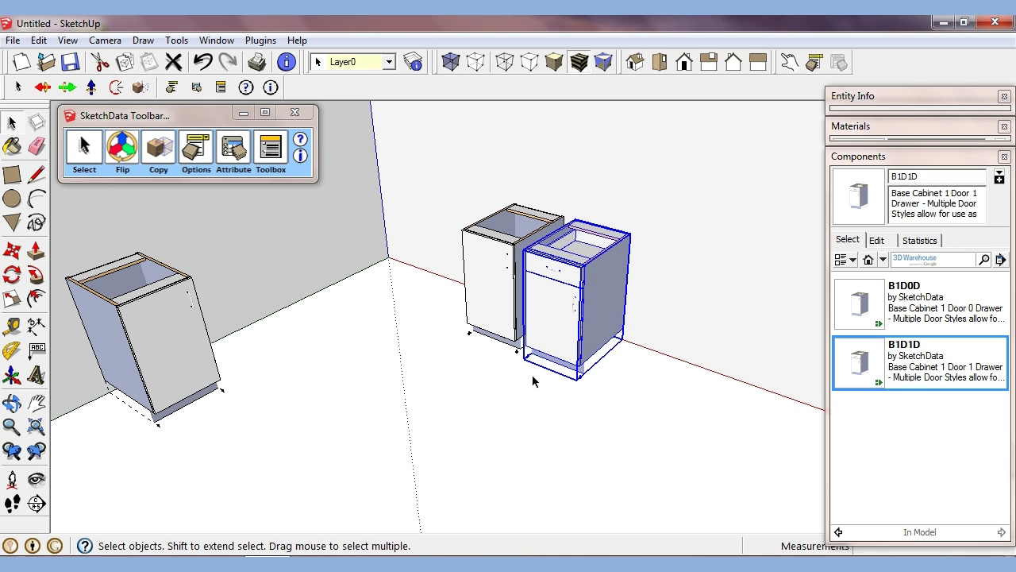
{"action": "scroll", "coordinate": [527, 359], "scroll_direction": "up", "scroll_amount": 4}
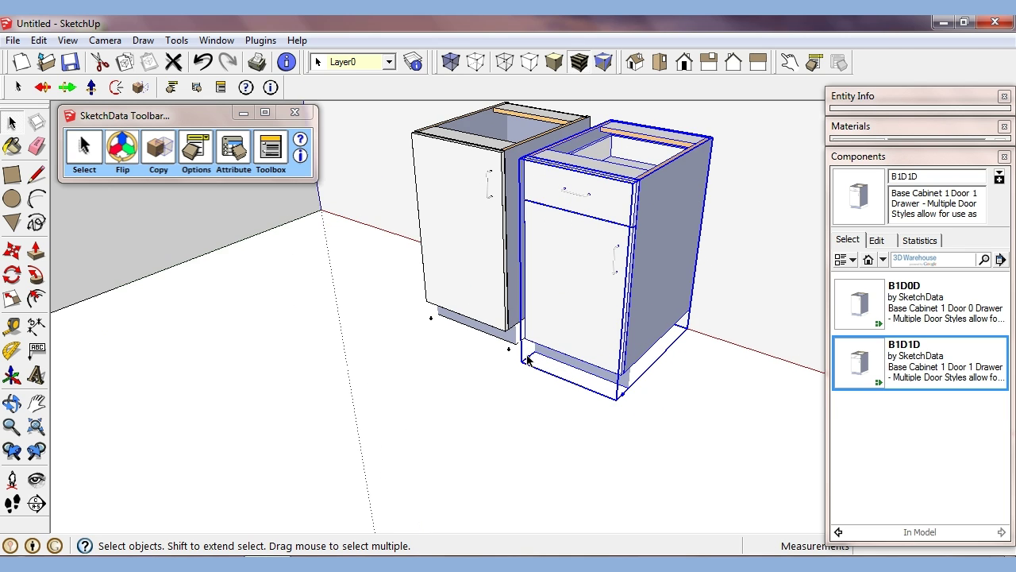
{"action": "key", "text": "m"}
{"action": "left_click_drag", "start_coordinate": [522, 355], "coordinate": [508, 348]}
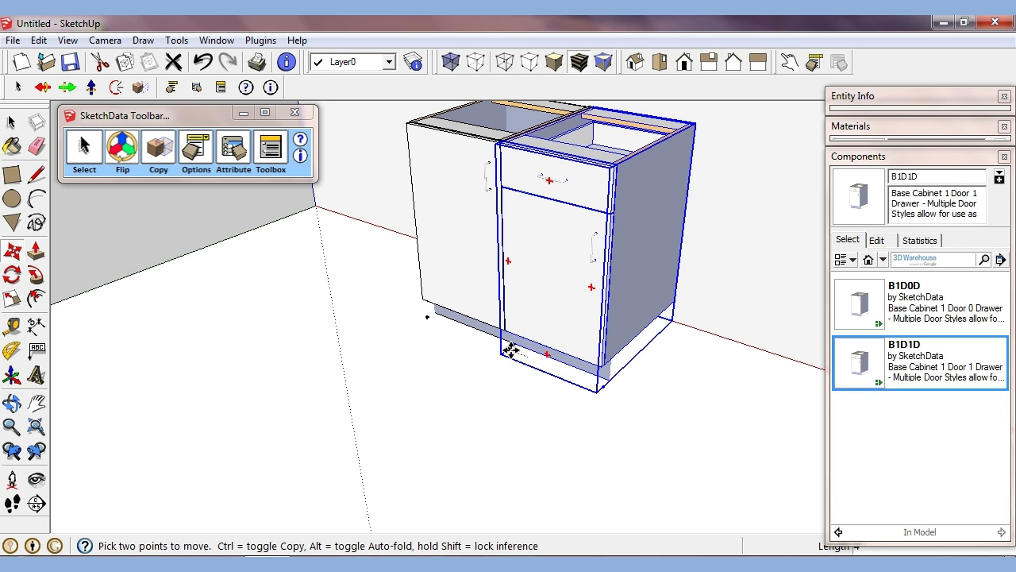
{"action": "key", "text": "space"}
{"action": "left_click", "coordinate": [513, 393]}
{"action": "scroll", "coordinate": [524, 381], "scroll_direction": "down", "scroll_amount": 4}
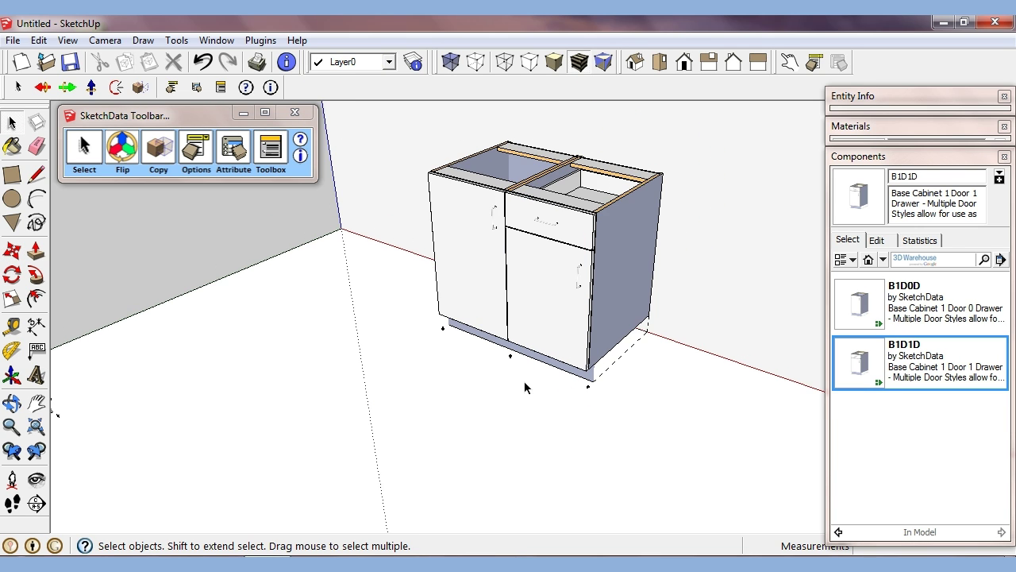
Use SketchData Copy to add a second door-and-drawer cabinet to its right.
{"action": "left_click", "coordinate": [583, 379]}
{"action": "middle_click_drag", "start_coordinate": [590, 384], "coordinate": [604, 364]}
{"action": "scroll", "coordinate": [532, 394], "scroll_direction": "down", "scroll_amount": 2}
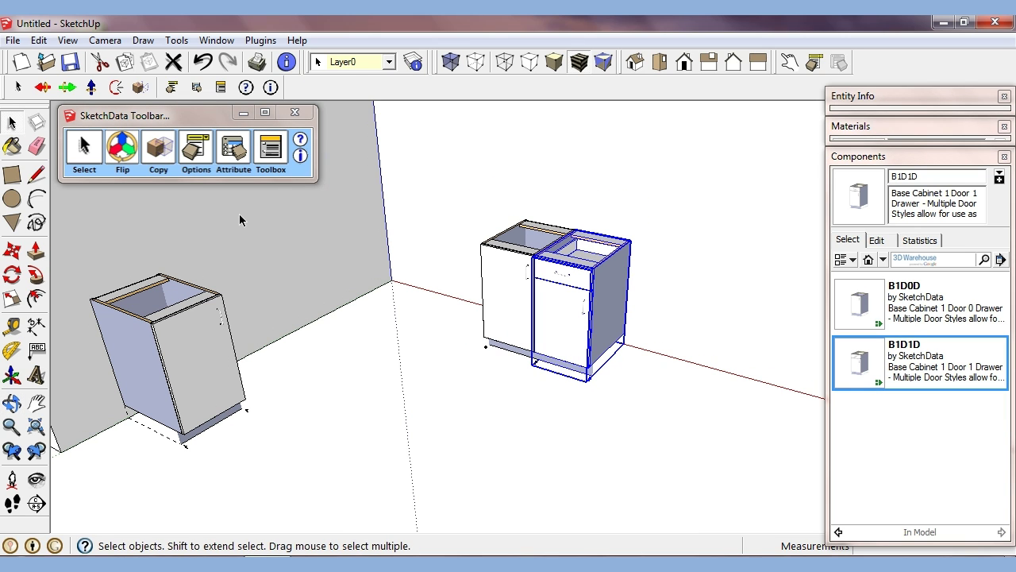
{"action": "left_click", "coordinate": [170, 156]}
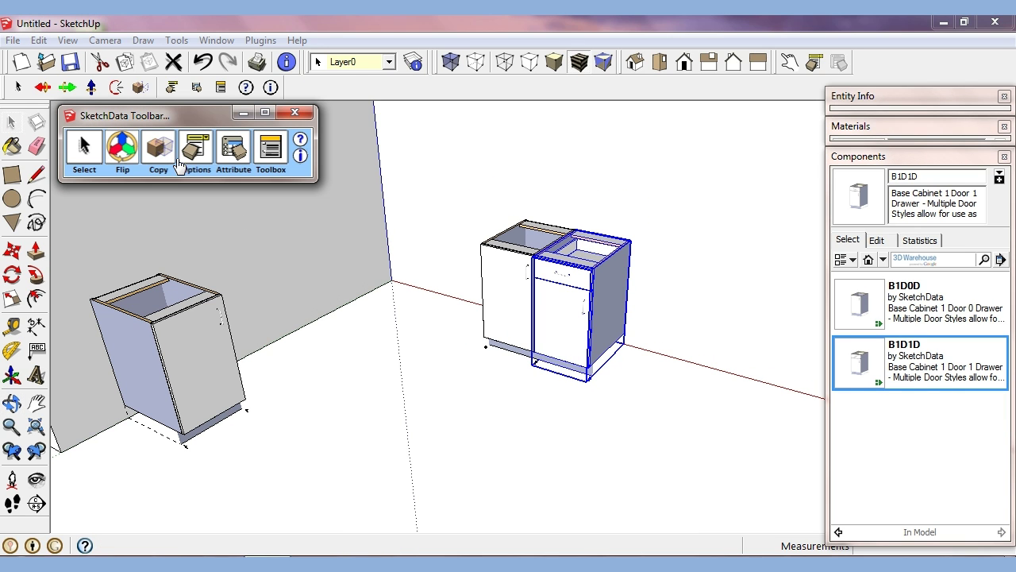
{"action": "left_click", "coordinate": [590, 381]}
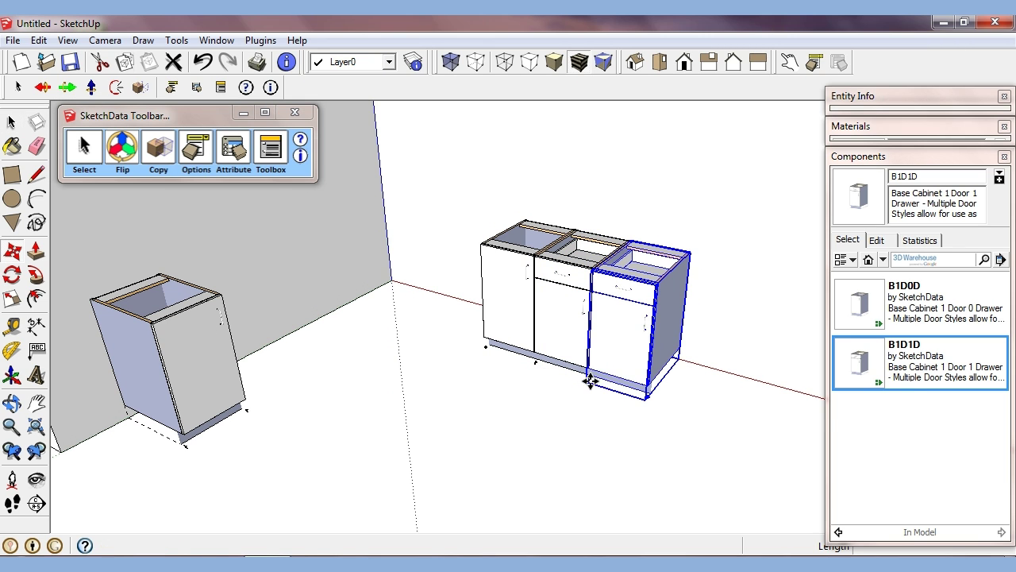
{"action": "middle_click_drag", "start_coordinate": [590, 381], "coordinate": [504, 318]}
Insert a B1D0D door-only cabinet at the right end of the four-cabinet row.
{"action": "key", "text": "space"}
{"action": "left_click", "coordinate": [485, 347]}
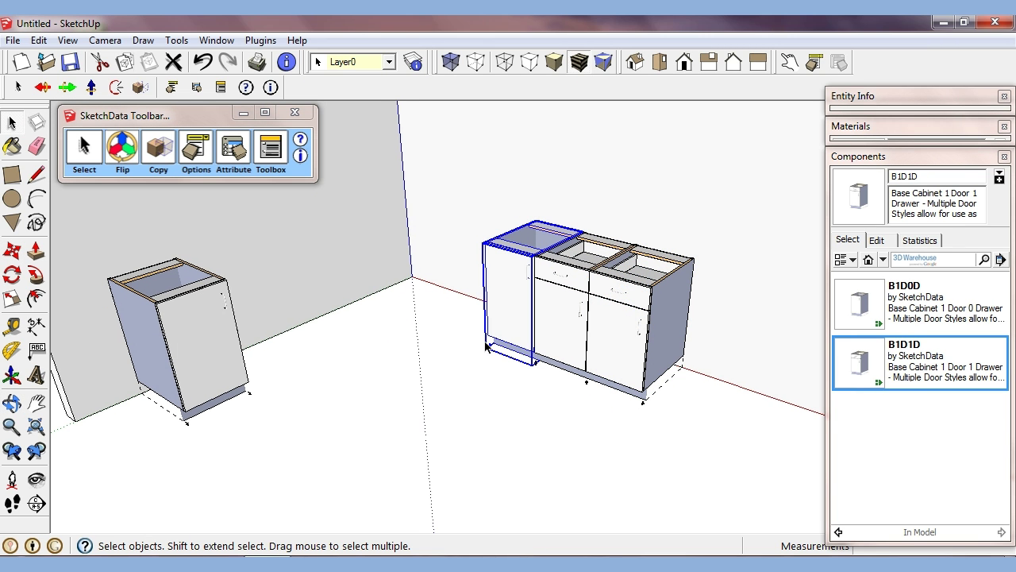
{"action": "left_click", "coordinate": [872, 304]}
{"action": "left_click", "coordinate": [642, 405]}
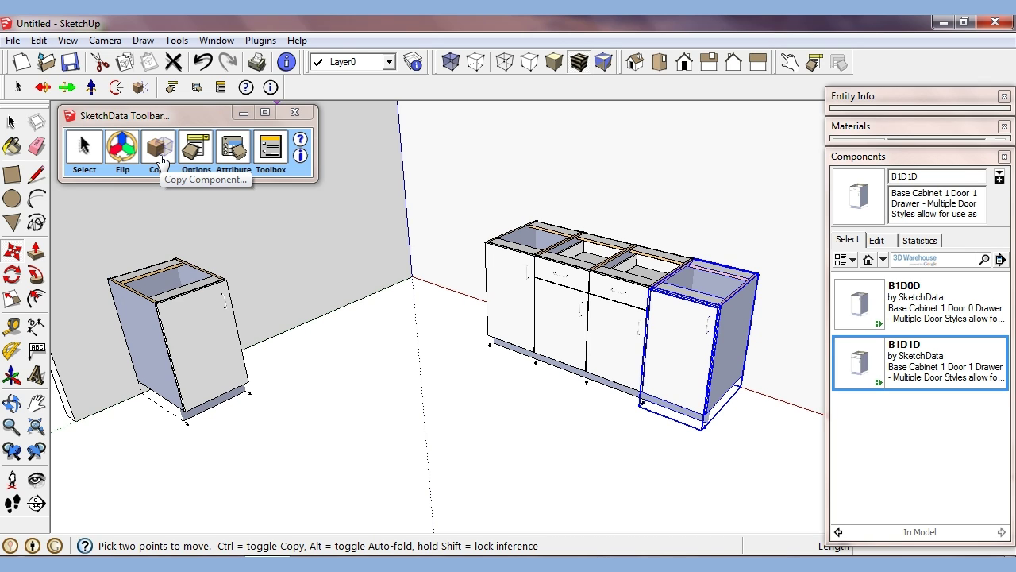
{"action": "middle_click_drag", "start_coordinate": [427, 295], "coordinate": [383, 311]}
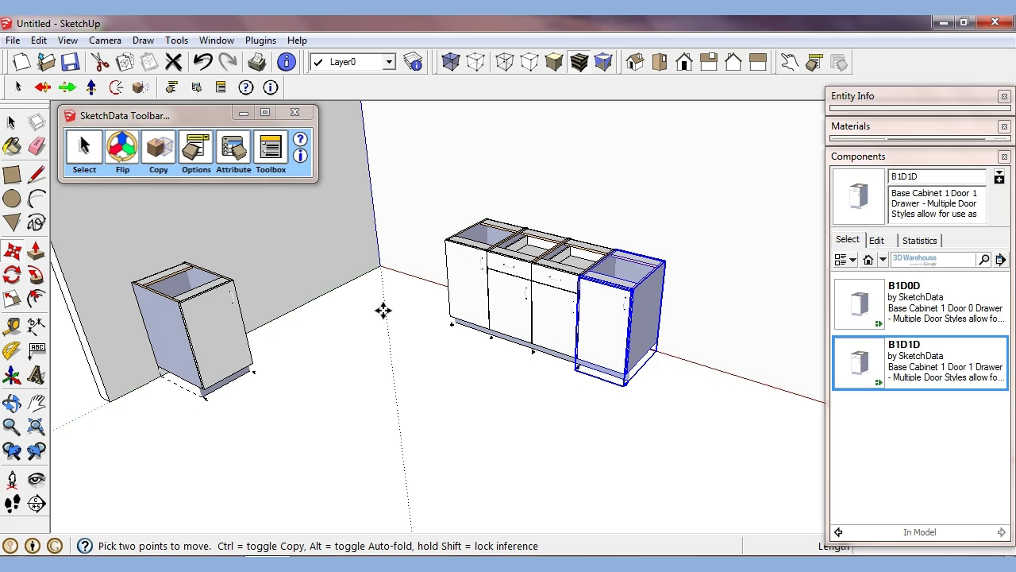
{"action": "left_click", "coordinate": [260, 41]}
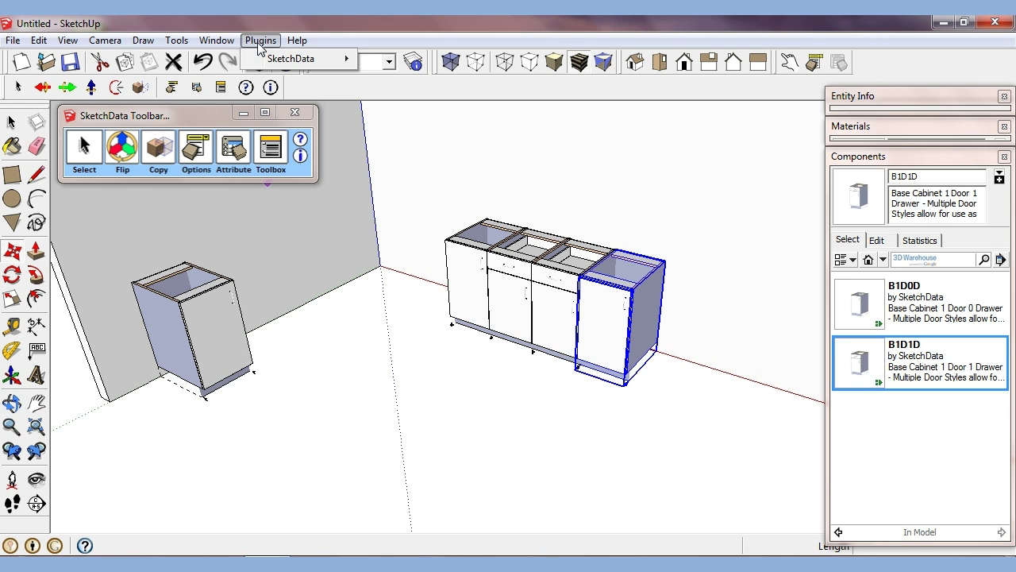
{"action": "mouse_move", "coordinate": [282, 62]}
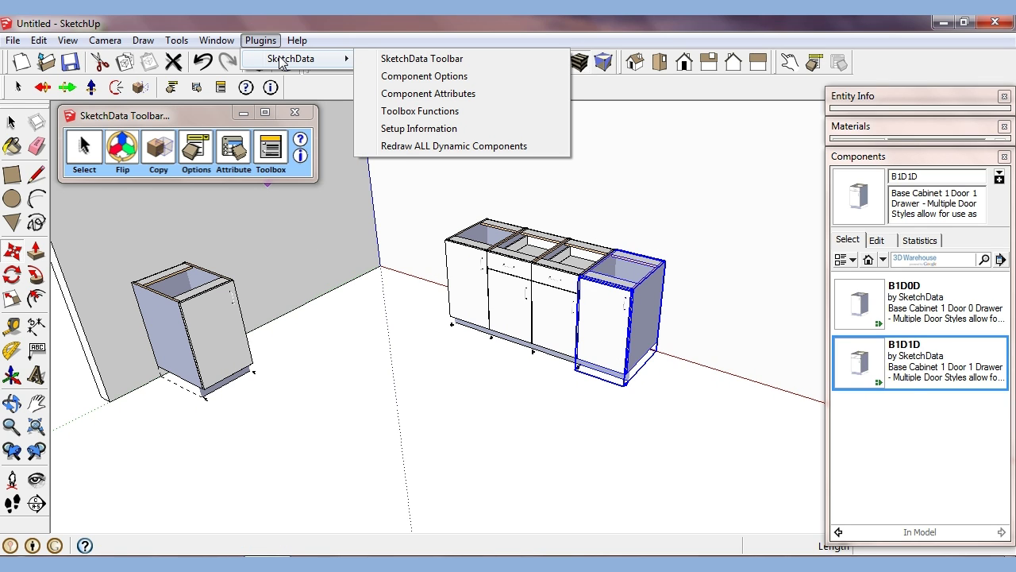
{"action": "left_click", "coordinate": [352, 318]}
{"action": "key", "text": "m"}
{"action": "left_click", "coordinate": [353, 326]}
{"action": "key", "text": "Escape"}
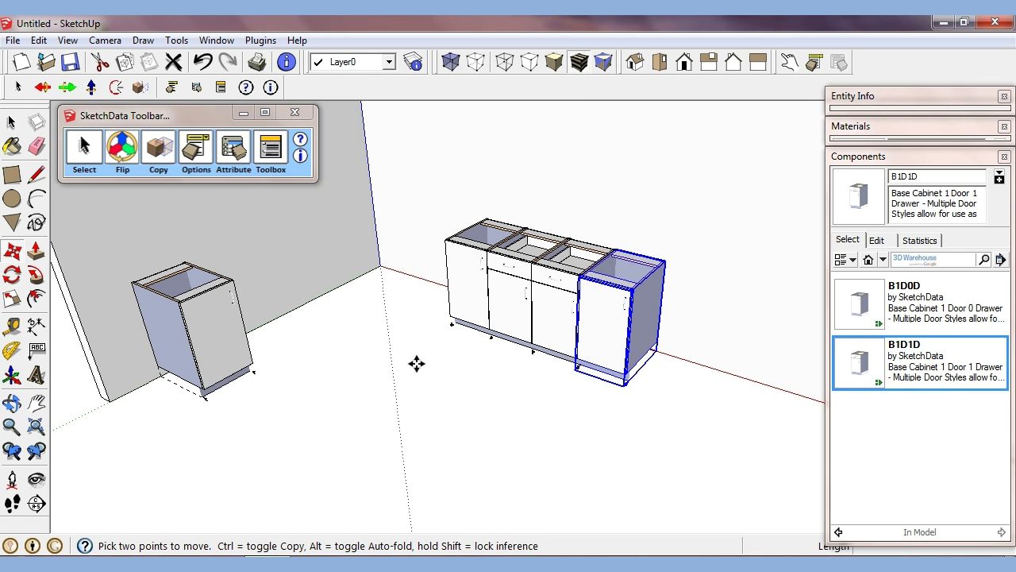
{"action": "mouse_move", "coordinate": [415, 363]}
{"action": "middle_mouse_down"}
{"action": "mouse_move", "coordinate": [422, 347]}
{"action": "mouse_move", "coordinate": [406, 357]}
{"action": "middle_mouse_up"}
{"action": "key", "text": "space"}
{"action": "left_click", "coordinate": [406, 358]}
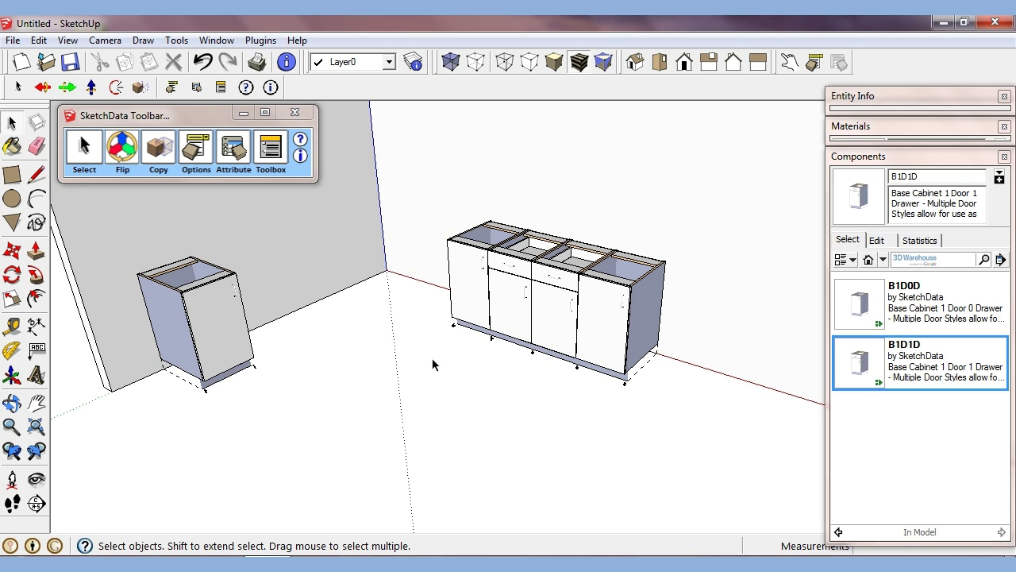
{"action": "middle_click_drag", "start_coordinate": [432, 365], "coordinate": [459, 360]}
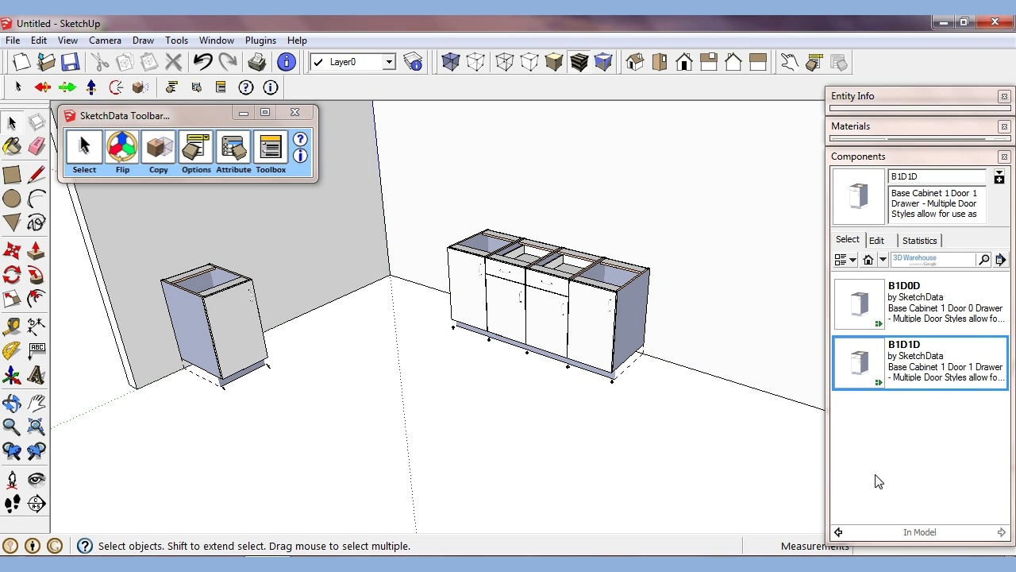
Insert the sdMaterial swatch from SketchData Cabinets - Base and list the In Model materials.
{"action": "left_click", "coordinate": [882, 260]}
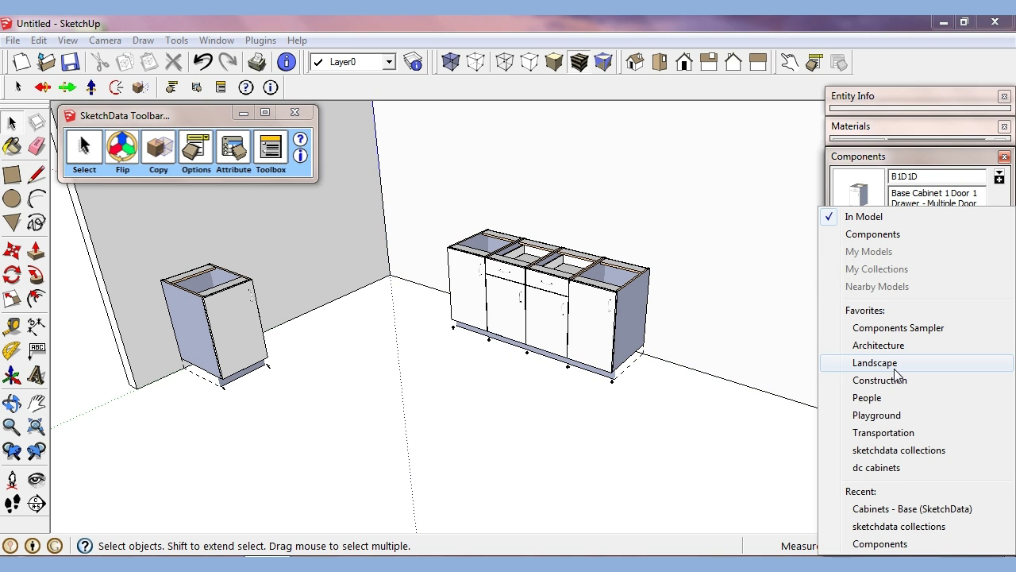
{"action": "left_click", "coordinate": [900, 450]}
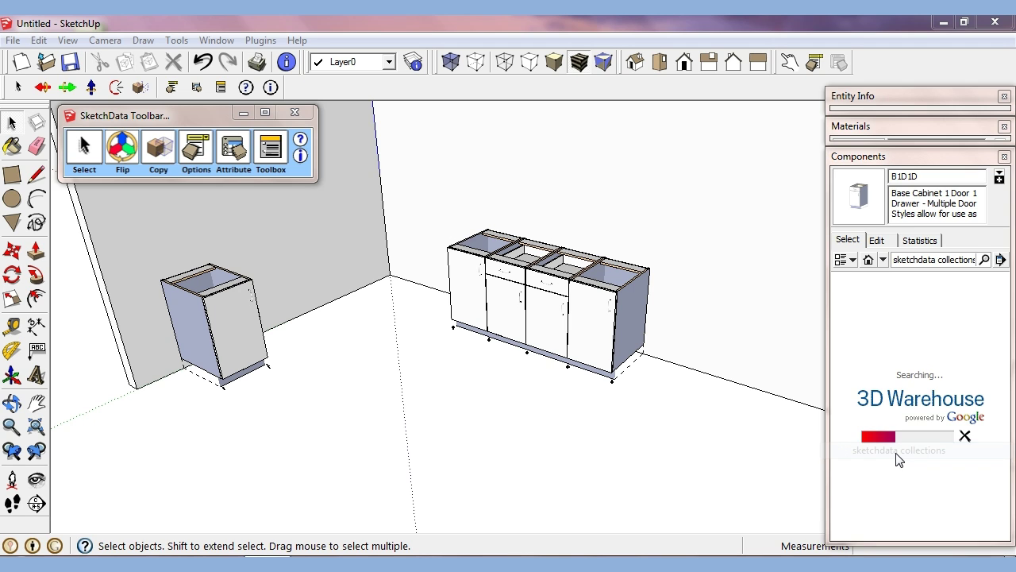
{"action": "scroll", "coordinate": [976, 443], "scroll_direction": "down", "scroll_amount": 3}
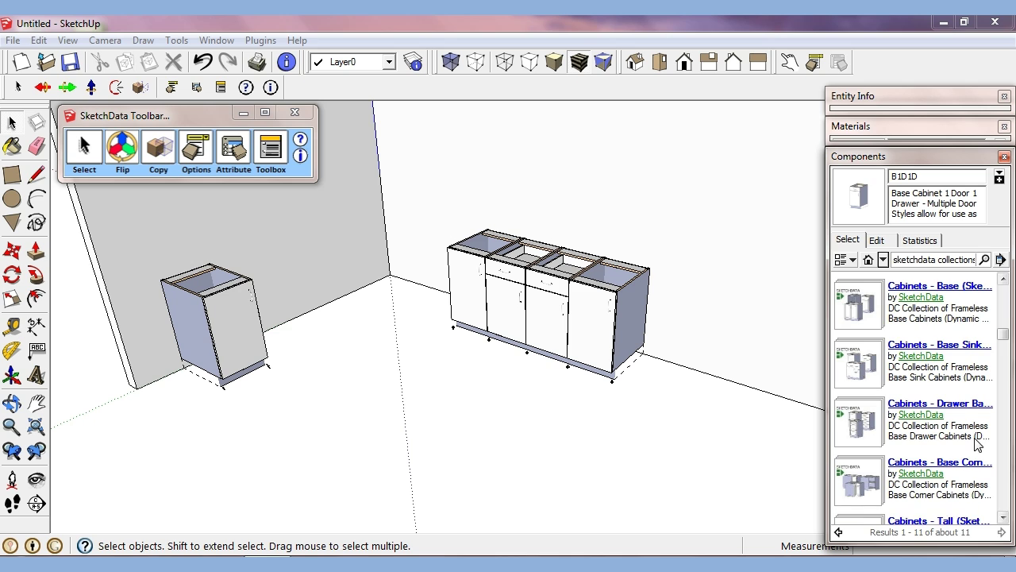
{"action": "left_click", "coordinate": [869, 307]}
{"action": "left_click", "coordinate": [1001, 534]}
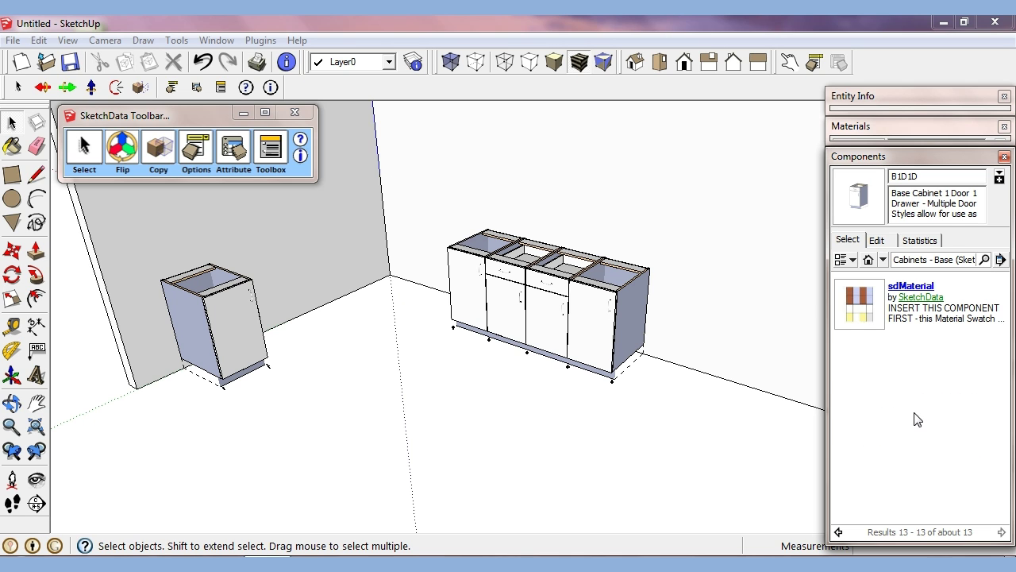
{"action": "left_click", "coordinate": [863, 308]}
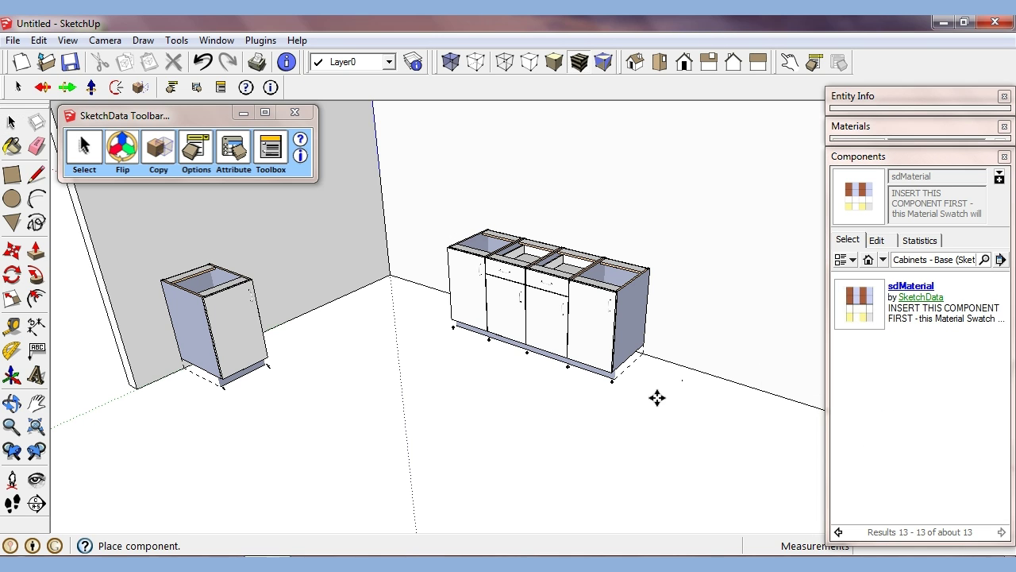
{"action": "left_click", "coordinate": [582, 397]}
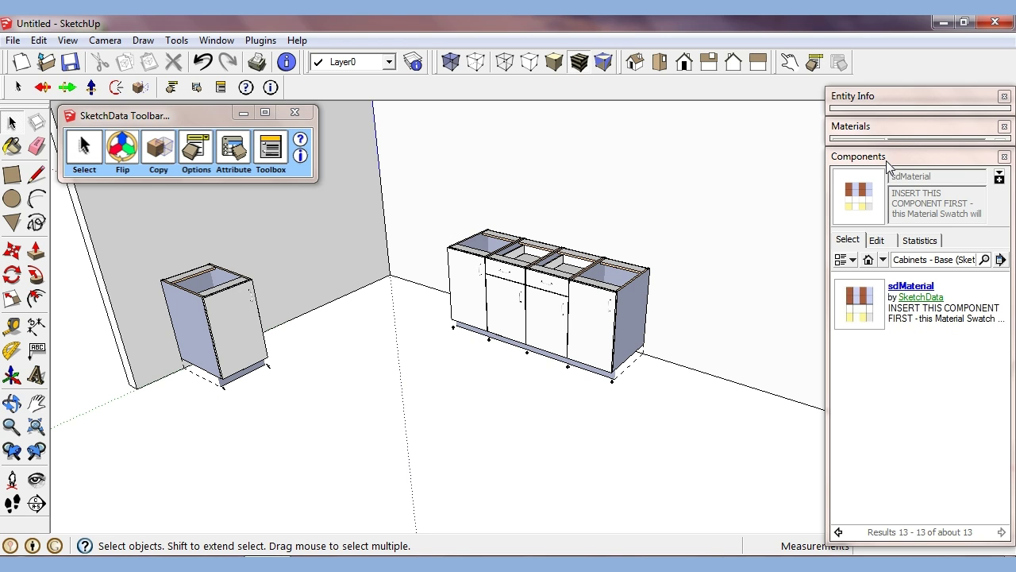
{"action": "left_click", "coordinate": [873, 127]}
{"action": "left_click", "coordinate": [880, 230]}
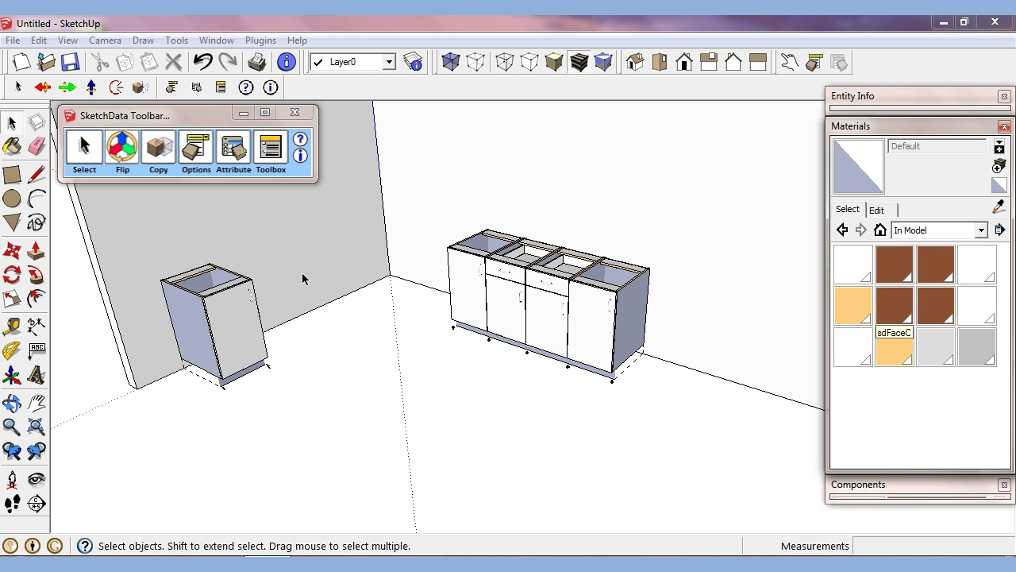
With sdFaceD selected, run Redraw ALL Dynamic Components so cabinet fronts turn brown.
{"action": "left_click", "coordinate": [936, 307]}
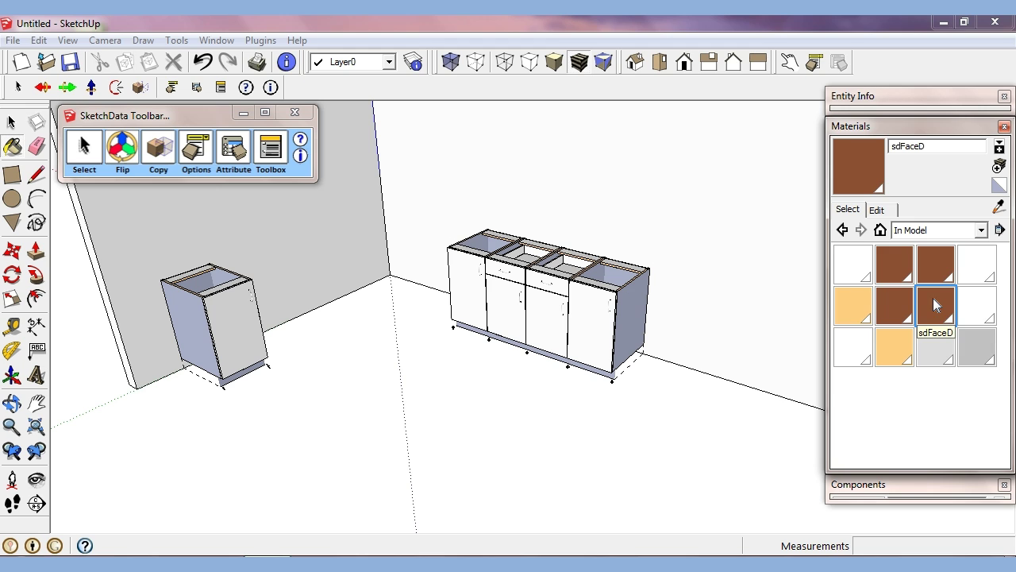
{"action": "left_click", "coordinate": [260, 40]}
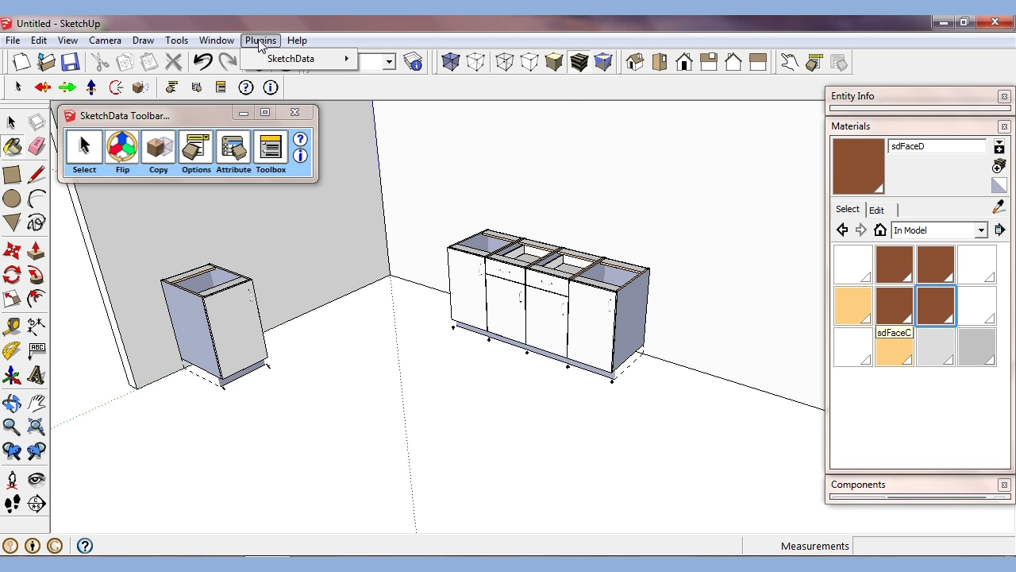
{"action": "mouse_move", "coordinate": [309, 59]}
{"action": "left_click", "coordinate": [439, 147]}
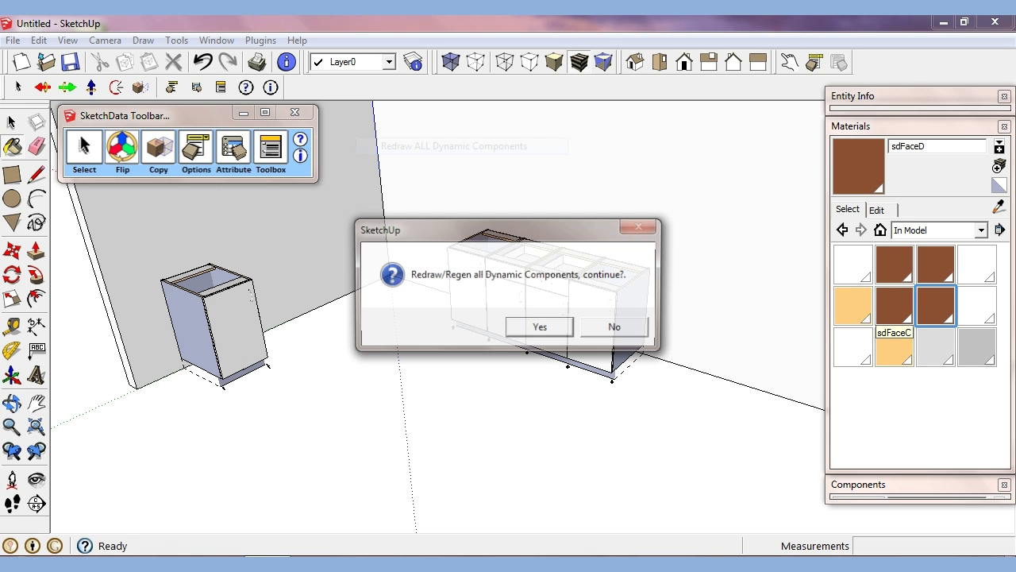
{"action": "left_click", "coordinate": [529, 325]}
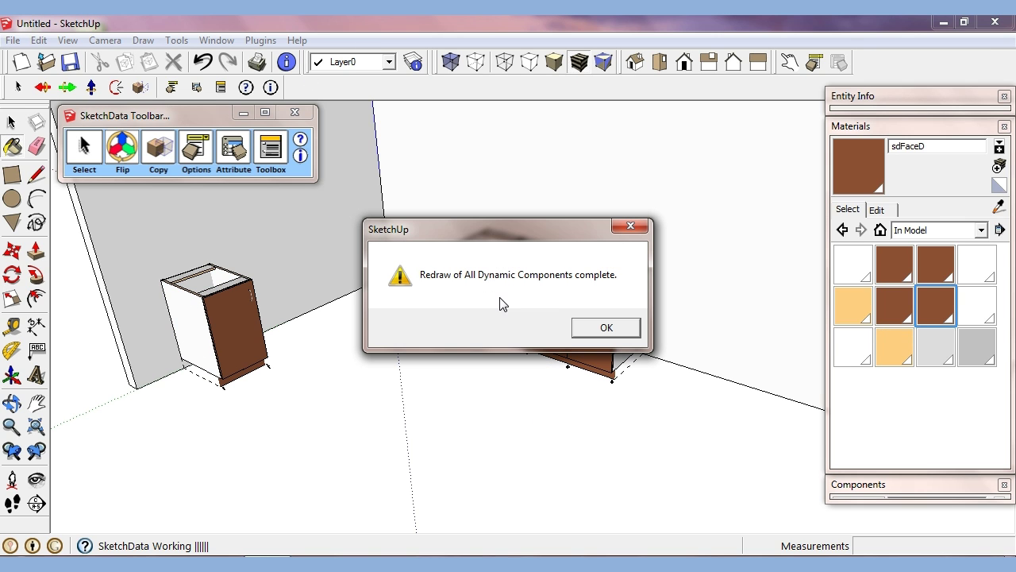
{"action": "left_click", "coordinate": [605, 330]}
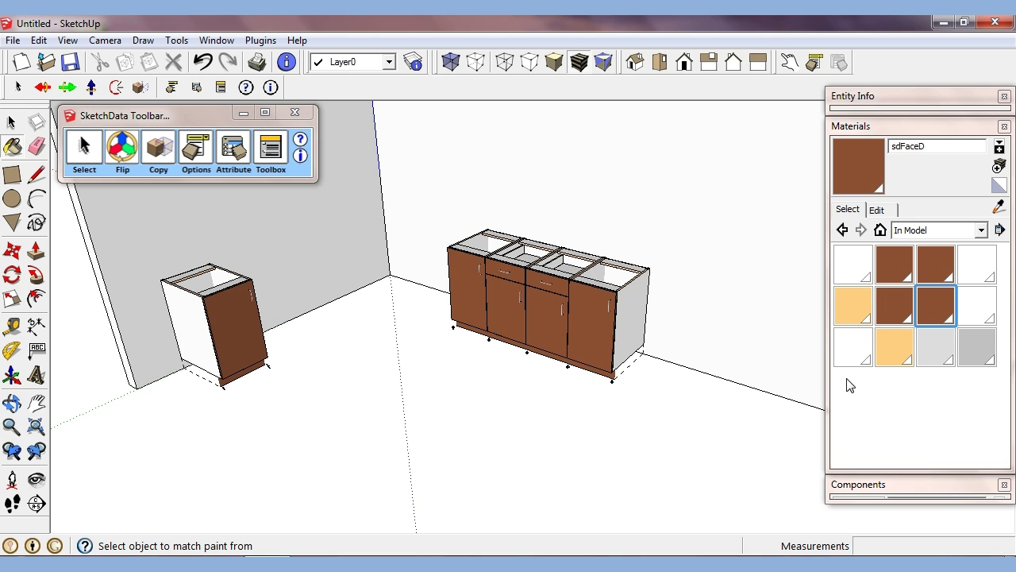
Load Wild_Cherry.jpg from Materials_Thumb as the sdFaceD material's texture.
{"action": "left_click", "coordinate": [931, 303]}
{"action": "left_click", "coordinate": [888, 215]}
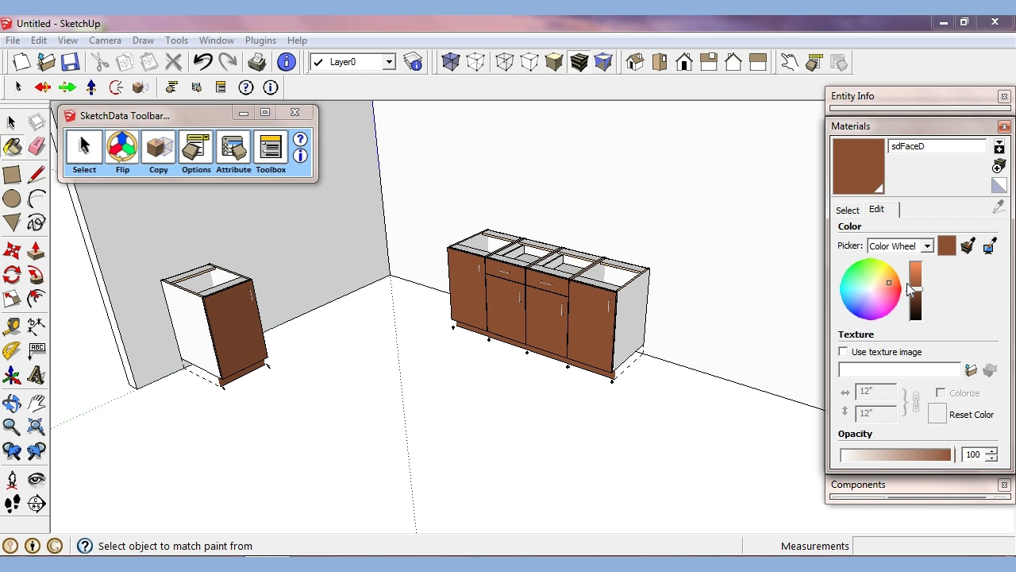
{"action": "left_click", "coordinate": [971, 371]}
{"action": "double_click", "coordinate": [725, 224]}
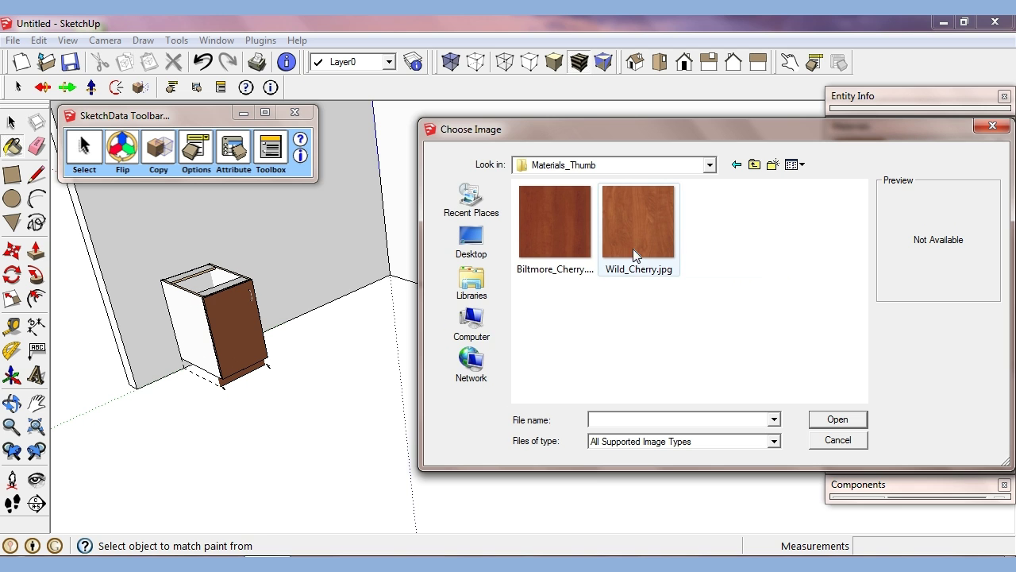
{"action": "left_click", "coordinate": [617, 227]}
{"action": "left_click", "coordinate": [819, 419]}
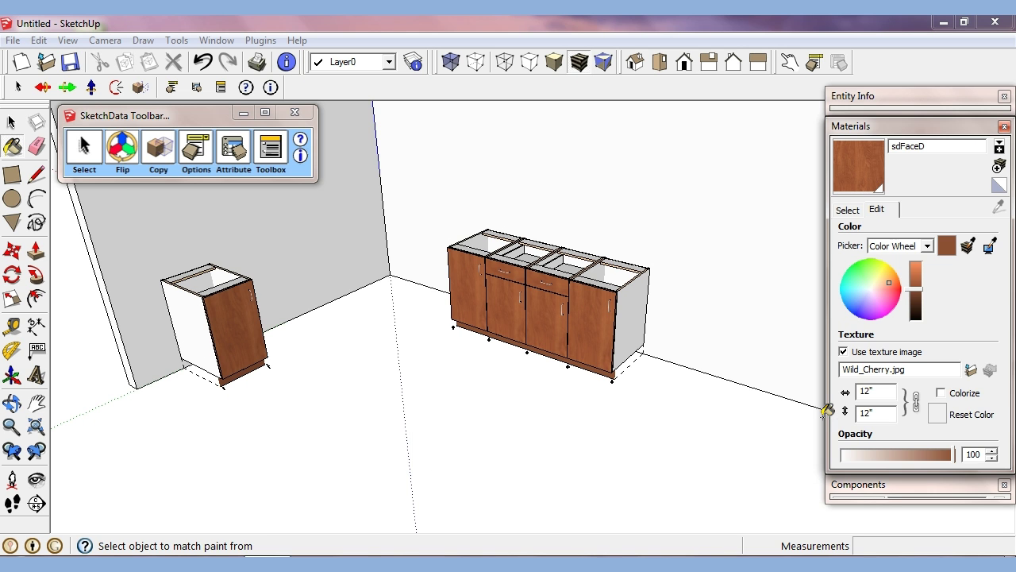
Orbit the cabinets, briefly switch to Paint Bucket, then return to Select.
{"action": "mouse_move", "coordinate": [661, 373]}
{"action": "middle_mouse_down"}
{"action": "mouse_move", "coordinate": [608, 284]}
{"action": "mouse_move", "coordinate": [508, 365]}
{"action": "mouse_move", "coordinate": [563, 311]}
{"action": "mouse_move", "coordinate": [595, 330]}
{"action": "middle_mouse_up"}
{"action": "key", "text": "b"}
{"action": "key", "text": "alt"}
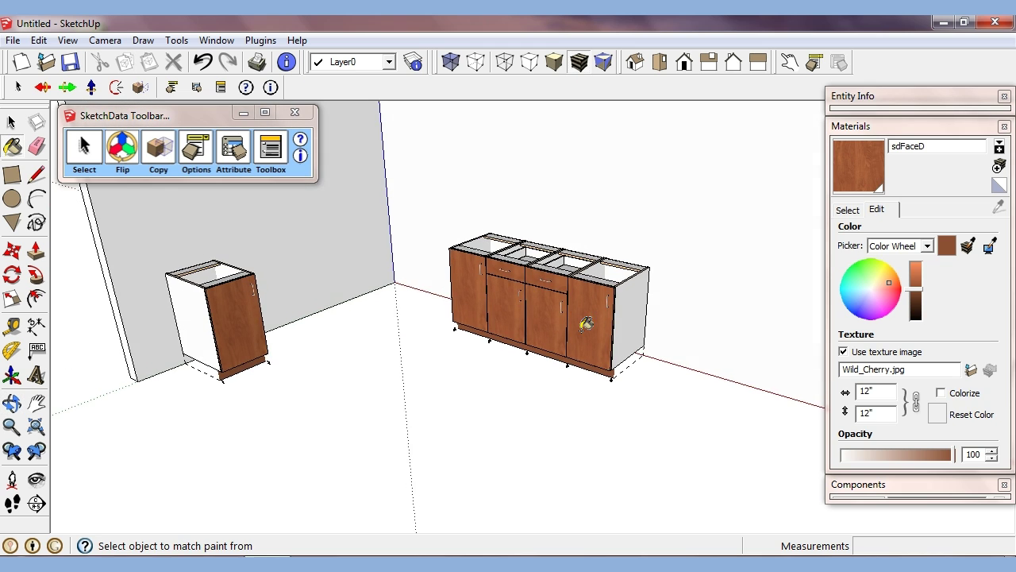
{"action": "scroll", "coordinate": [595, 330], "scroll_direction": "up", "scroll_amount": 3}
{"action": "scroll", "coordinate": [608, 351], "scroll_direction": "down", "scroll_amount": 2}
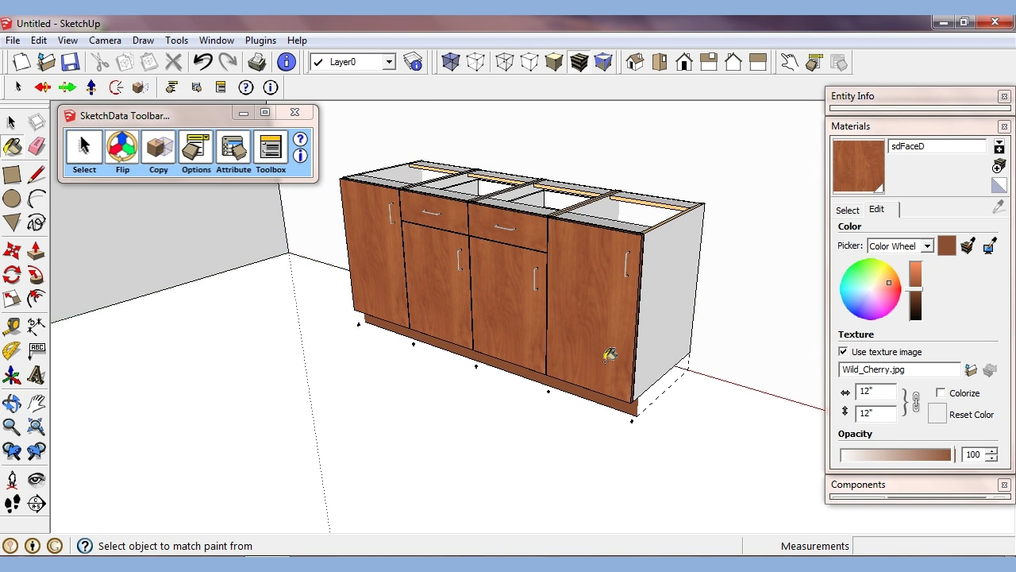
{"action": "scroll", "coordinate": [596, 366], "scroll_direction": "down", "scroll_amount": 1}
{"action": "key", "text": "space"}
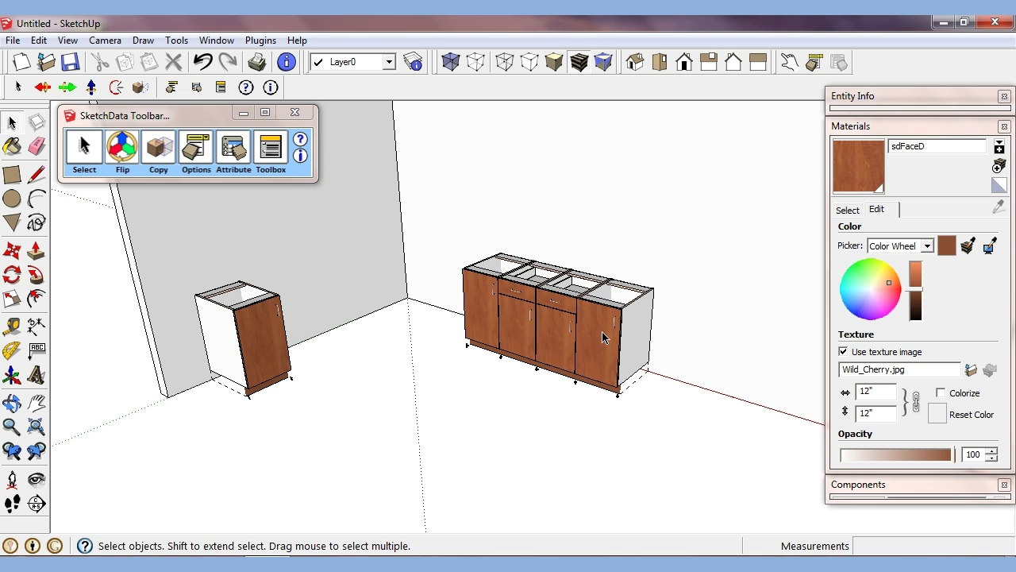
Zoom to the island, drill into the middle drawer front, and select its pull.
{"action": "scroll", "coordinate": [606, 337], "scroll_direction": "up", "scroll_amount": 4}
{"action": "scroll", "coordinate": [609, 338], "scroll_direction": "up", "scroll_amount": 1}
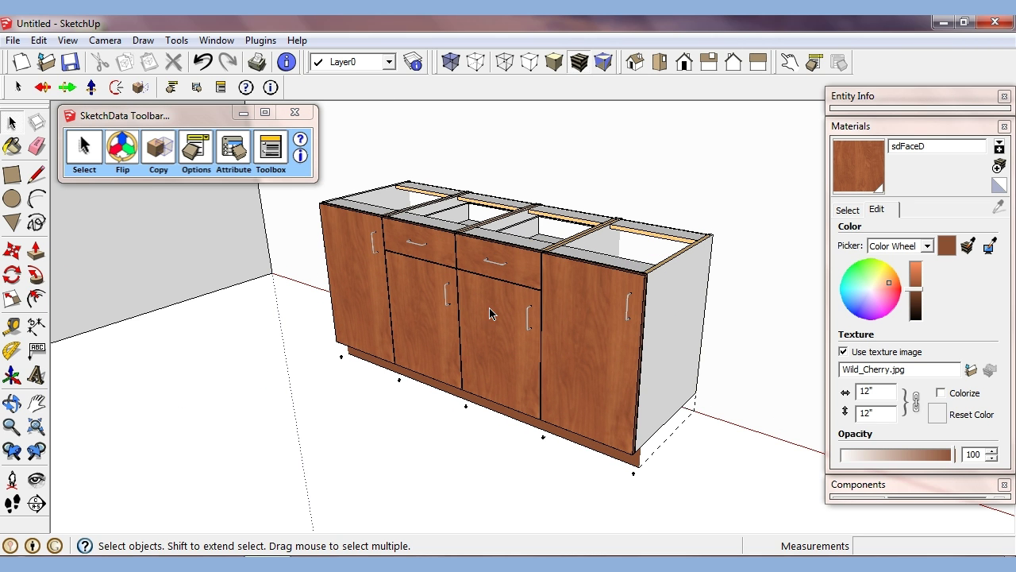
{"action": "scroll", "coordinate": [538, 338], "scroll_direction": "up", "scroll_amount": 1}
{"action": "scroll", "coordinate": [538, 338], "scroll_direction": "down", "scroll_amount": 2}
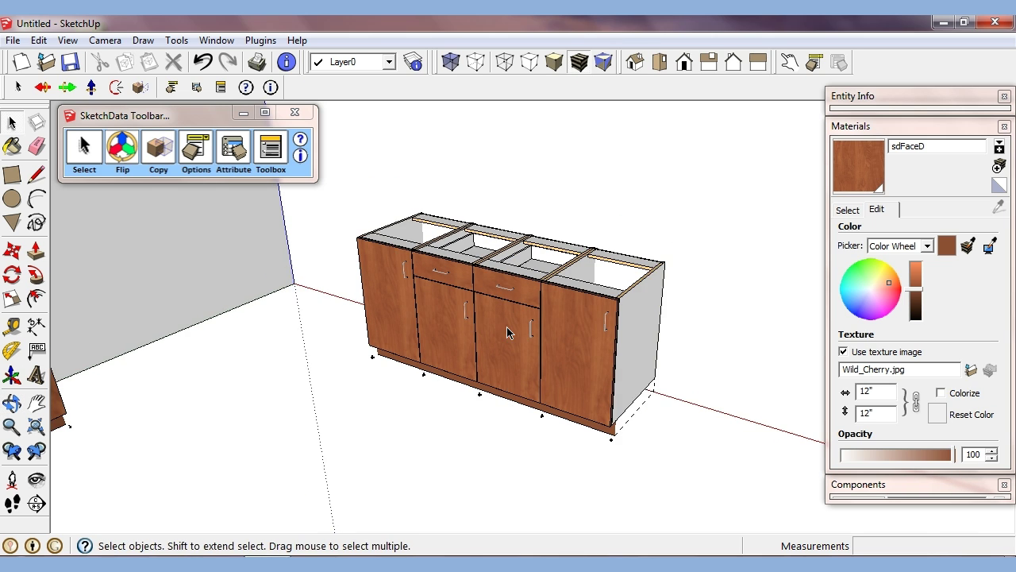
{"action": "middle_click_drag", "start_coordinate": [508, 332], "coordinate": [545, 339]}
{"action": "double_click", "coordinate": [544, 311]}
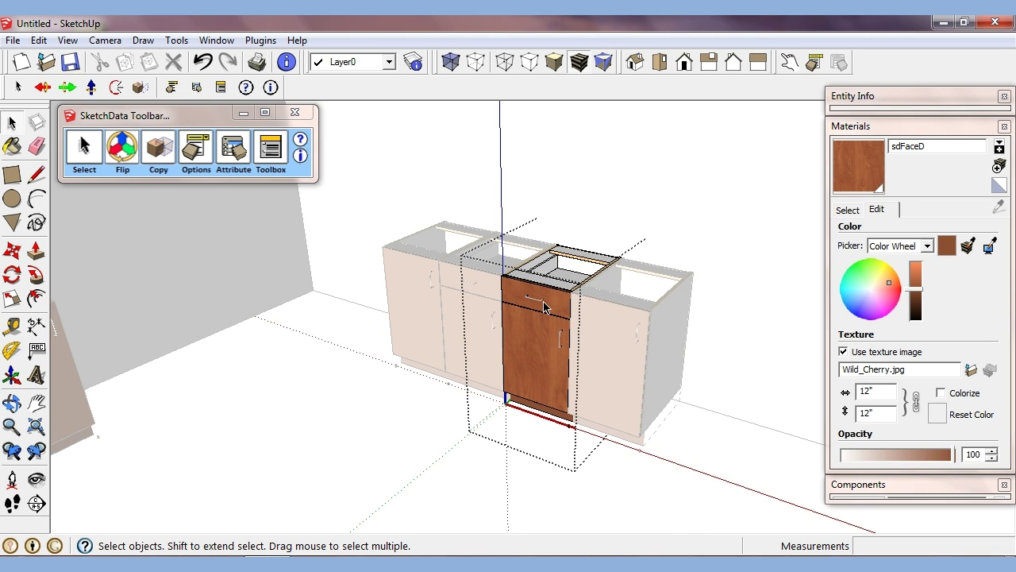
{"action": "double_click", "coordinate": [543, 308]}
{"action": "left_click", "coordinate": [538, 301]}
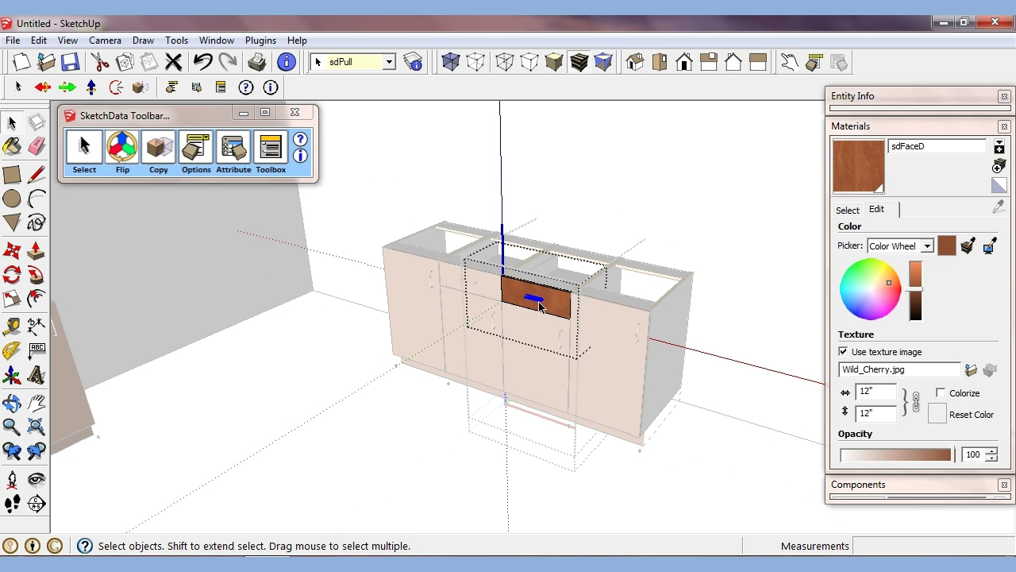
Replace the pull with HDW_PULL_BP19541.skp from SketchData Pulls, confirming for all pulls.
{"action": "right_click", "coordinate": [539, 306]}
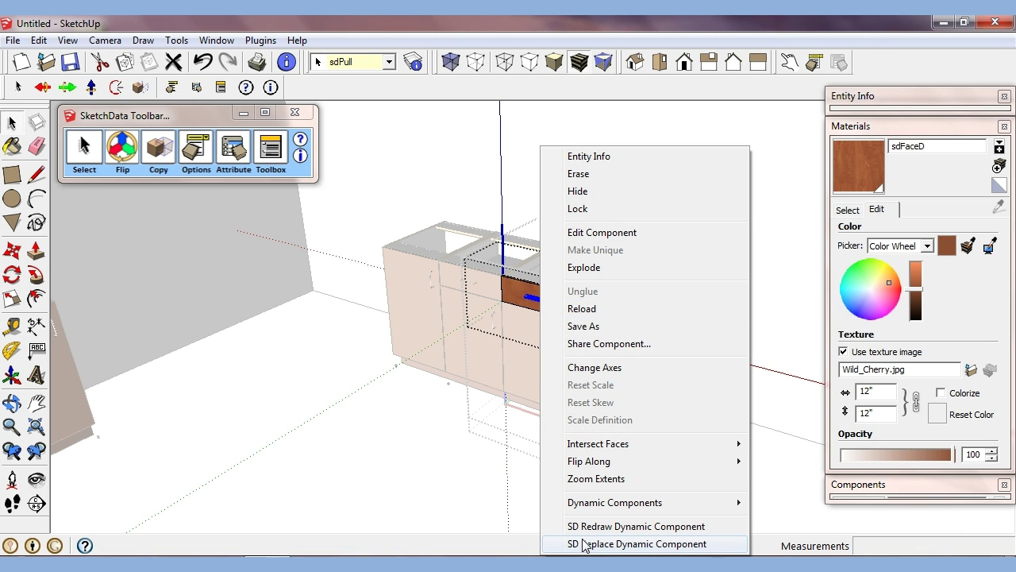
{"action": "left_click", "coordinate": [635, 546]}
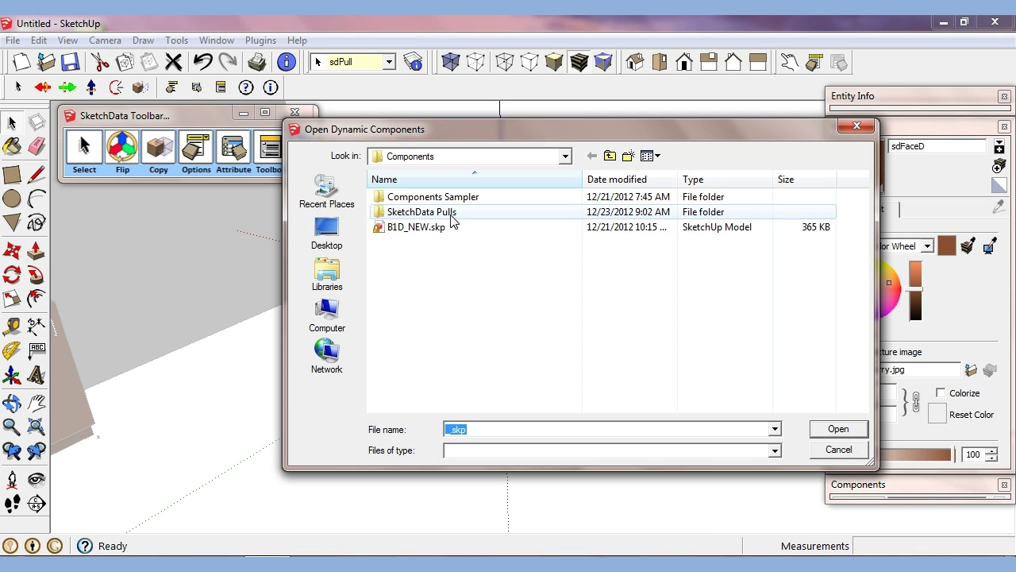
{"action": "double_click", "coordinate": [451, 220]}
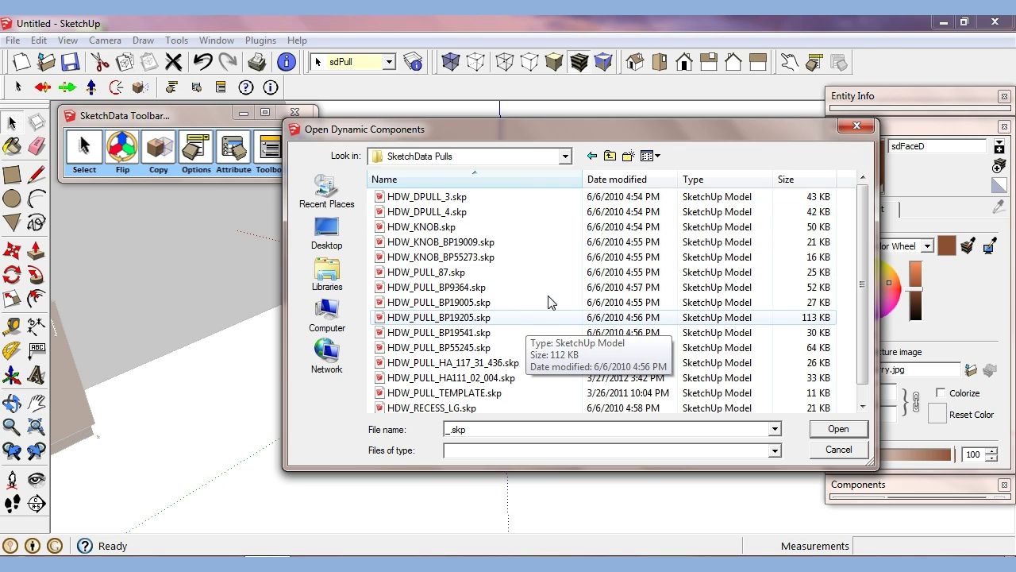
{"action": "left_click", "coordinate": [649, 156]}
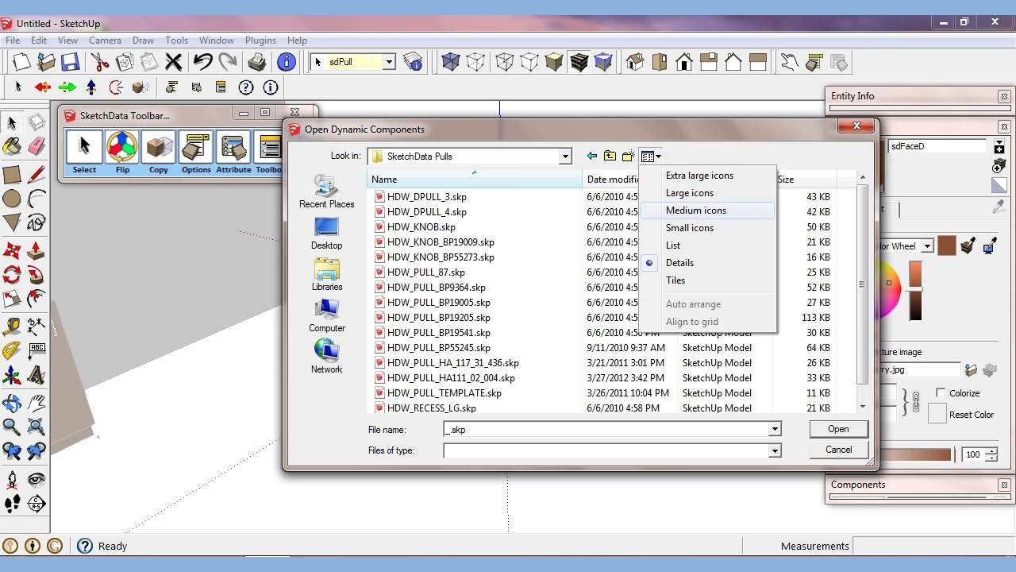
{"action": "left_click", "coordinate": [661, 228]}
{"action": "left_click", "coordinate": [649, 156]}
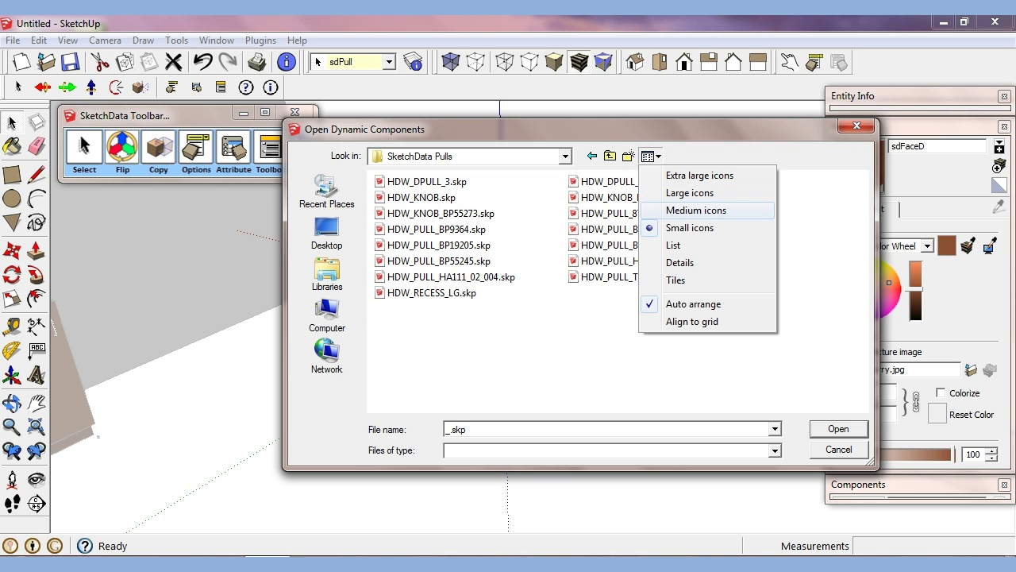
{"action": "left_click", "coordinate": [659, 210]}
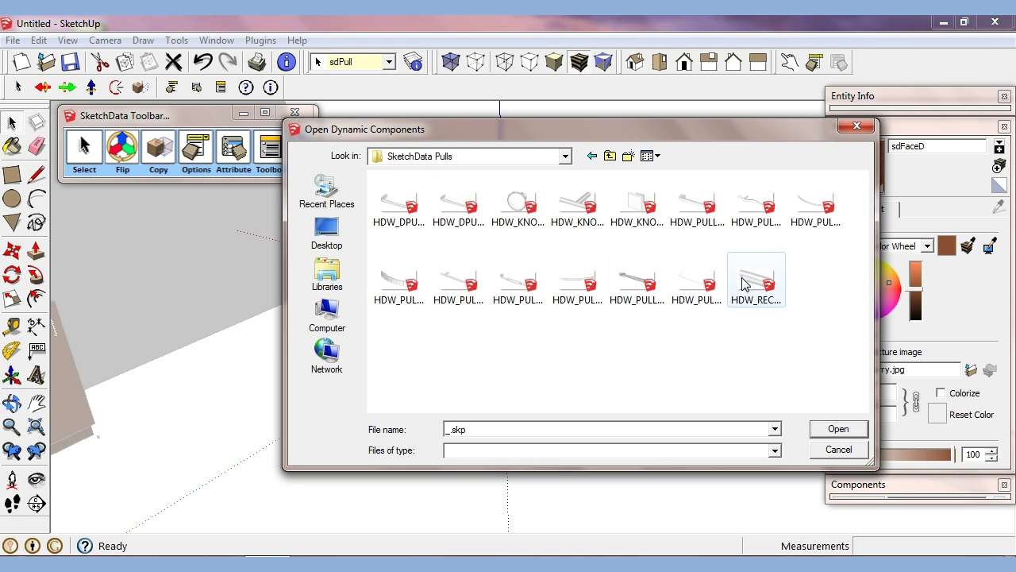
{"action": "left_click", "coordinate": [462, 290]}
{"action": "left_click", "coordinate": [828, 433]}
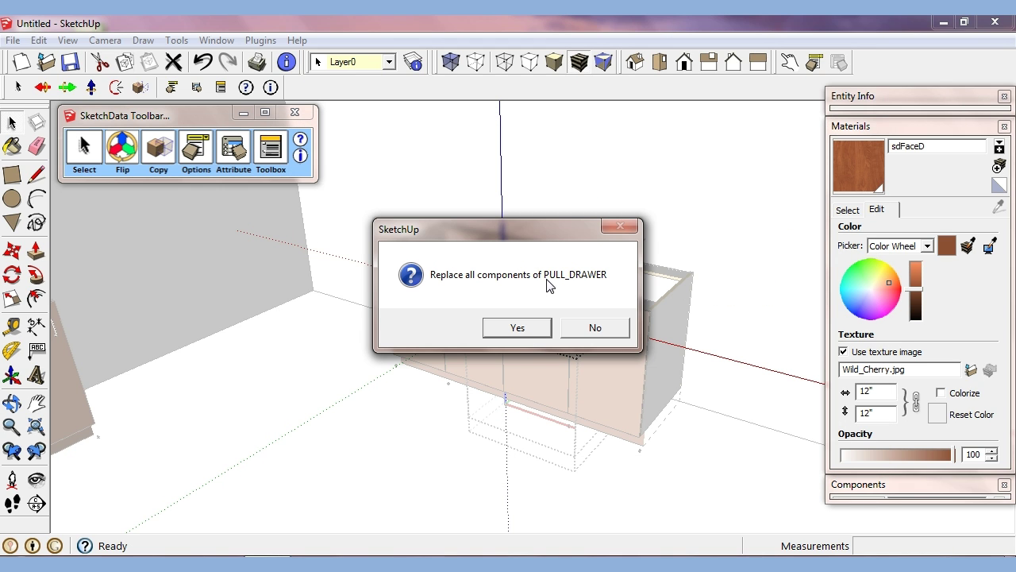
{"action": "left_click", "coordinate": [517, 328]}
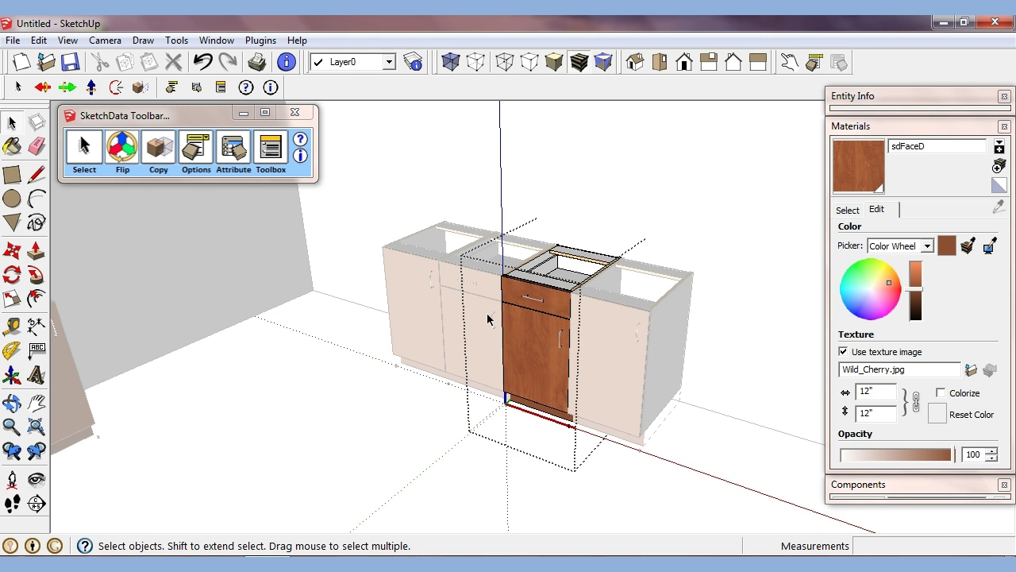
{"action": "scroll", "coordinate": [389, 353], "scroll_direction": "up", "scroll_amount": 4}
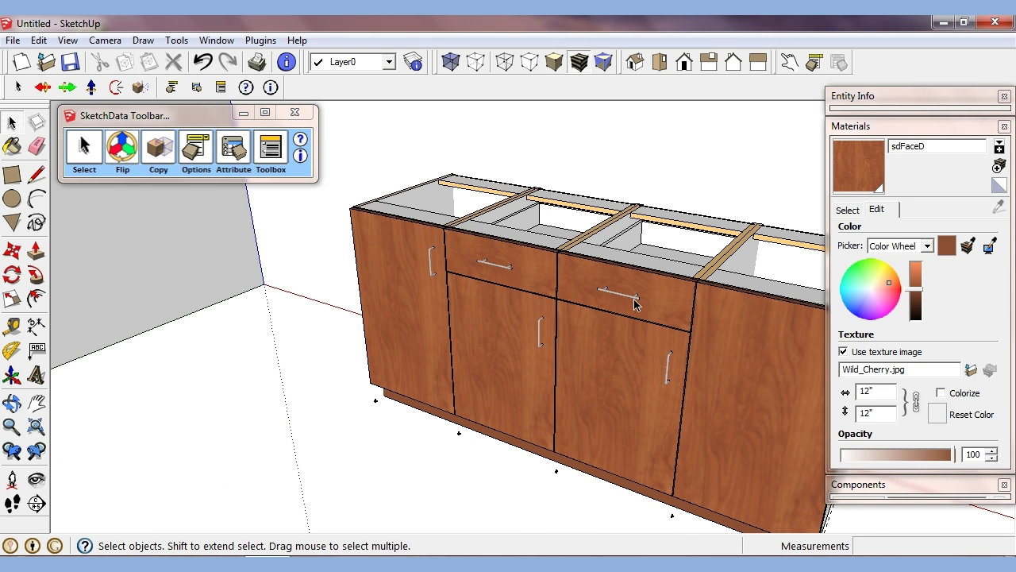
{"action": "scroll", "coordinate": [661, 376], "scroll_direction": "down", "scroll_amount": 1}
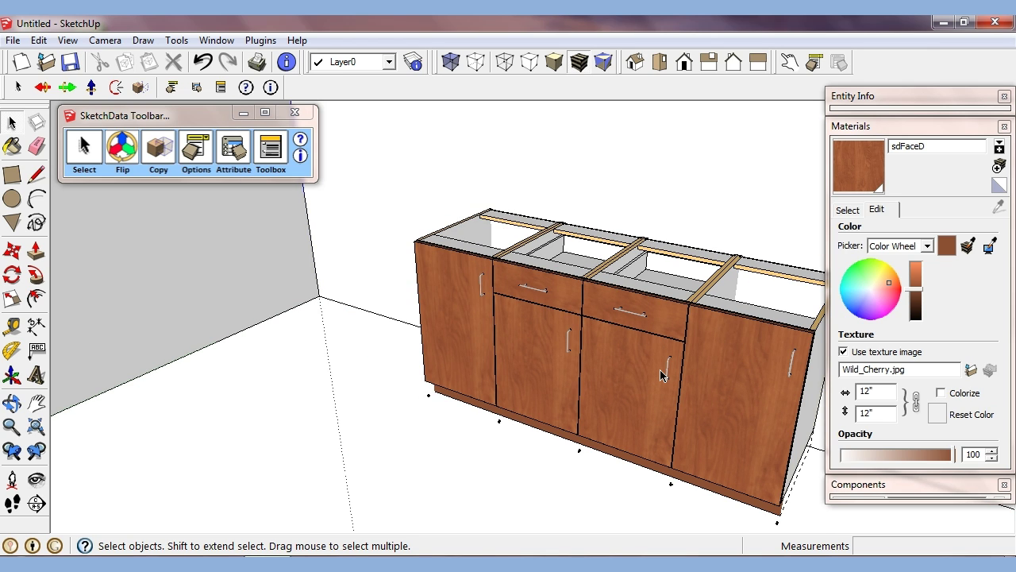
{"action": "scroll", "coordinate": [662, 377], "scroll_direction": "down", "scroll_amount": 1}
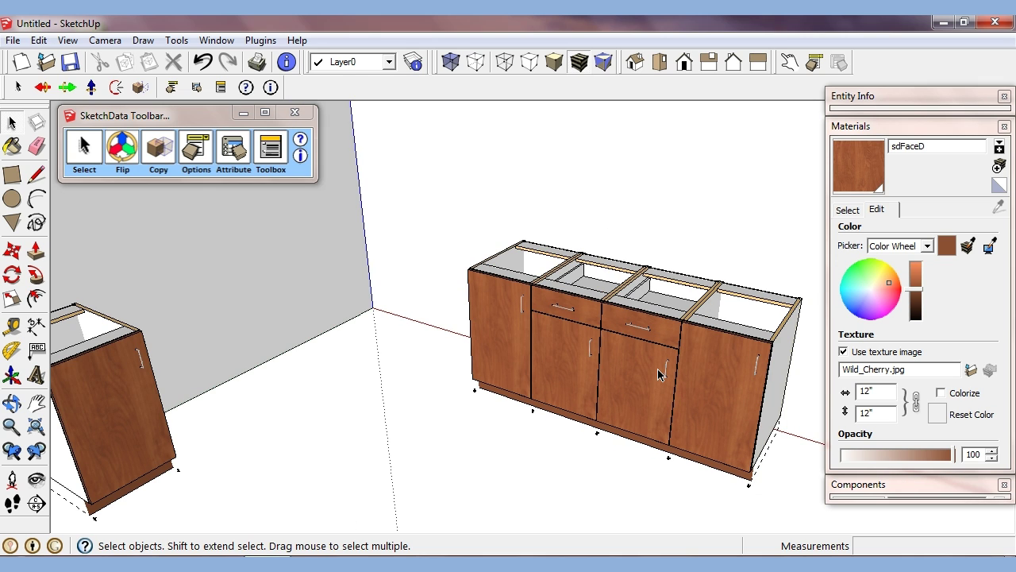
{"action": "left_click", "coordinate": [664, 376]}
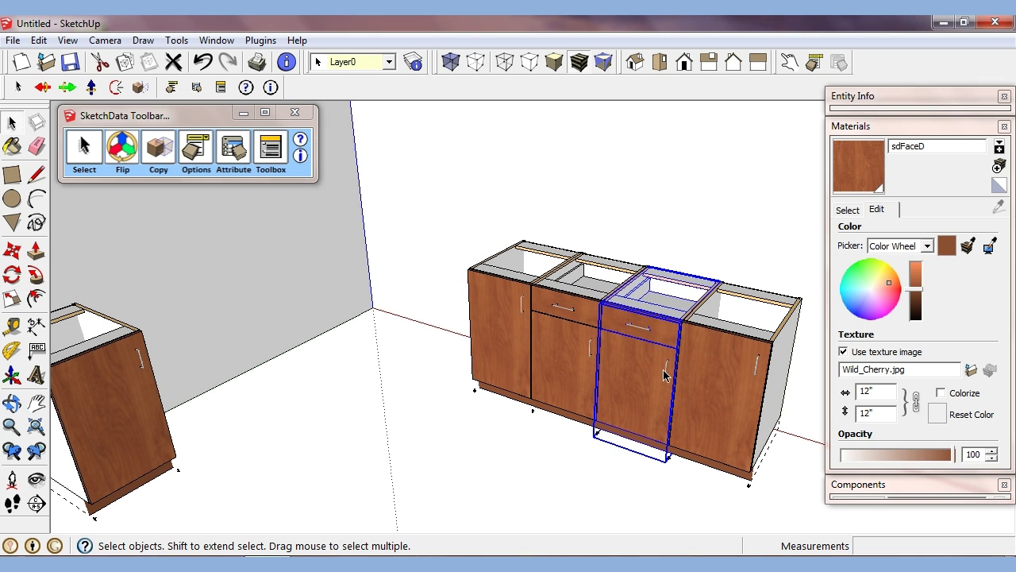
{"action": "left_click", "coordinate": [742, 383]}
{"action": "left_click", "coordinate": [416, 417]}
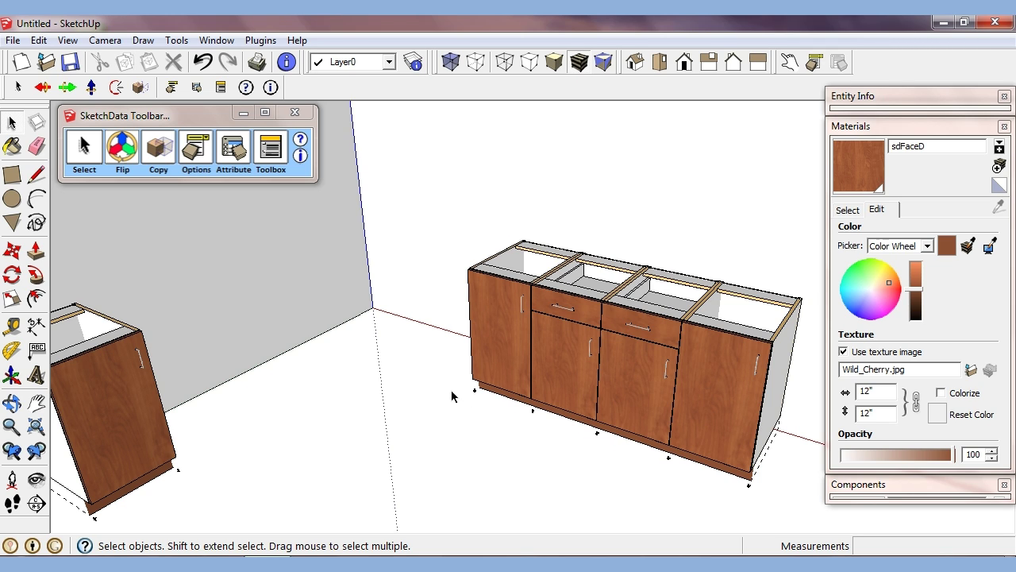
{"action": "middle_click_drag", "start_coordinate": [460, 390], "coordinate": [442, 370], "text": "shift"}
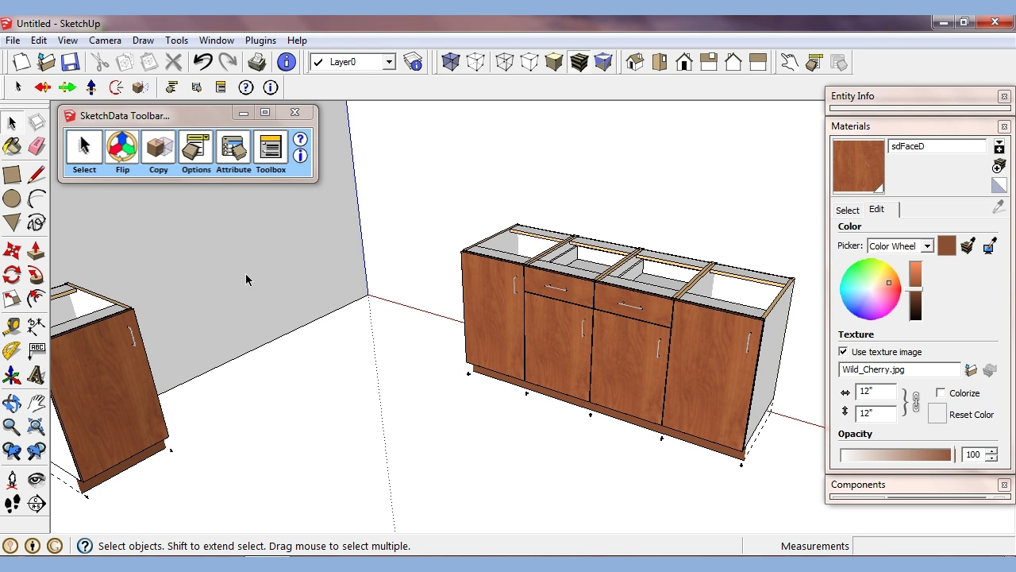
{"action": "left_click", "coordinate": [260, 42]}
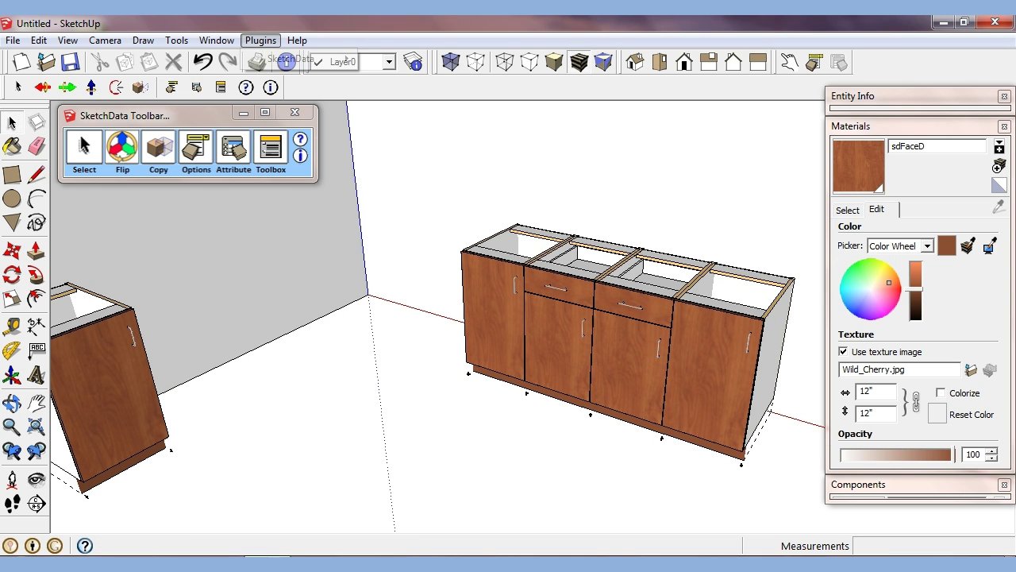
{"action": "mouse_move", "coordinate": [294, 58]}
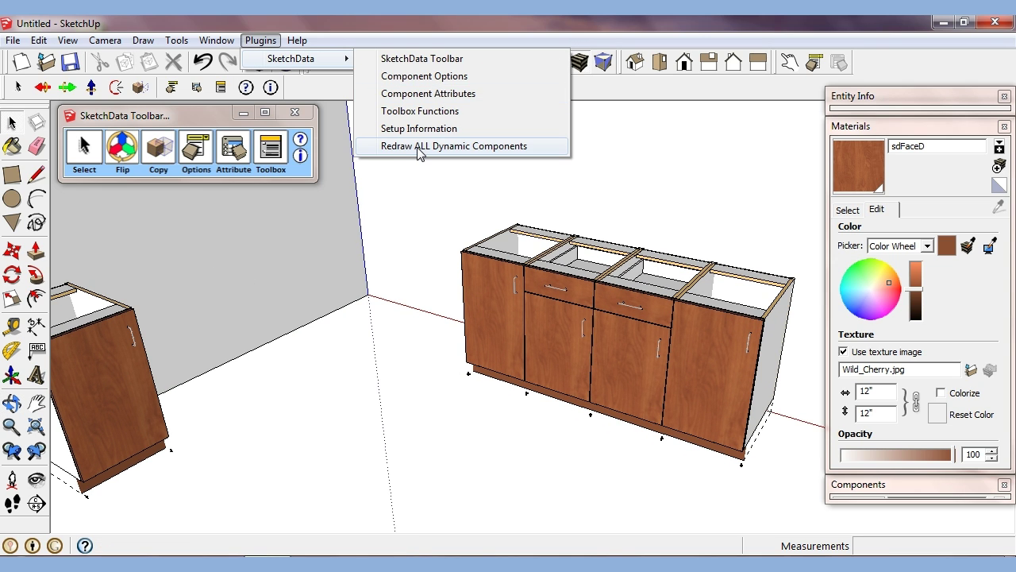
{"action": "left_click", "coordinate": [403, 408]}
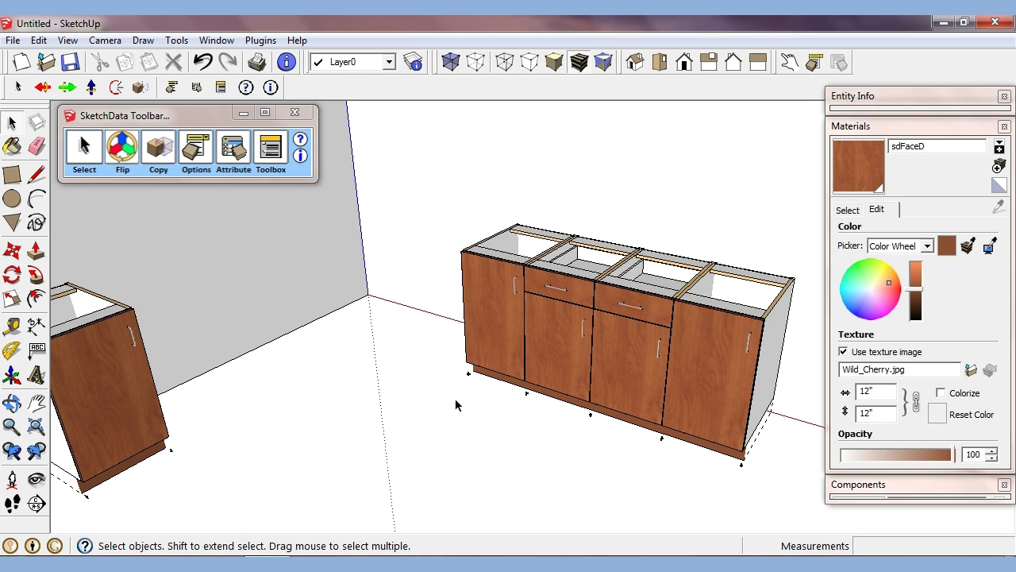
{"action": "middle_click_drag", "start_coordinate": [482, 409], "coordinate": [395, 391], "text": "shift"}
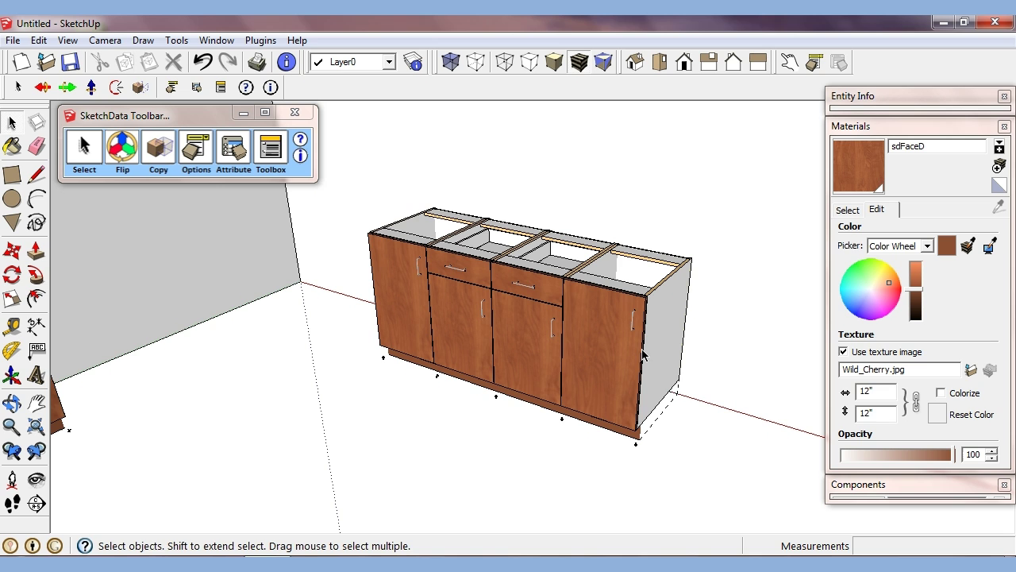
Set the rightmost cabinet's Product Width to 22" in Component Options.
{"action": "left_click", "coordinate": [645, 379]}
{"action": "left_click", "coordinate": [814, 62]}
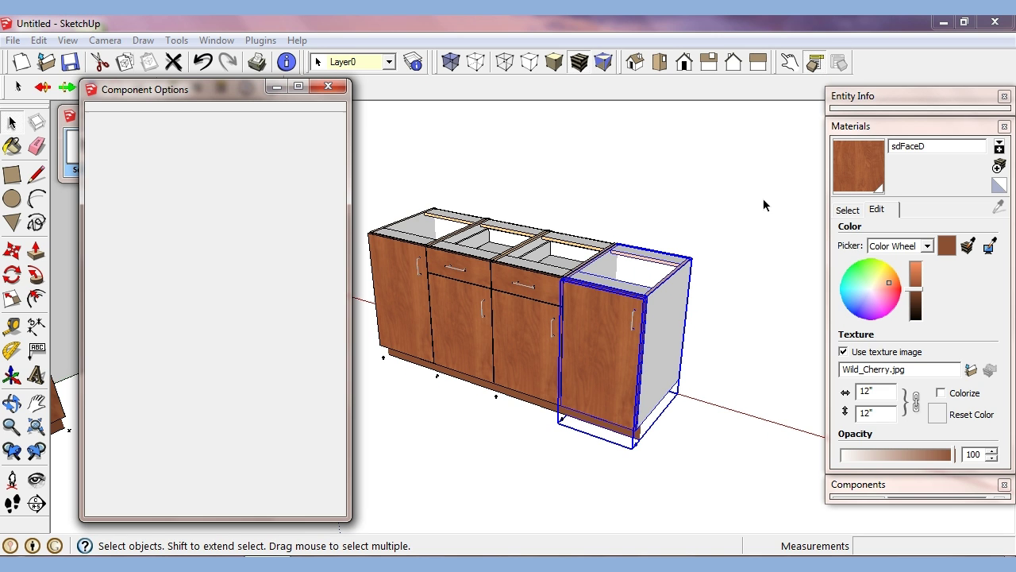
{"action": "mouse_move", "coordinate": [245, 90]}
{"action": "left_mouse_down"}
{"action": "mouse_move", "coordinate": [721, 79]}
{"action": "mouse_move", "coordinate": [853, 95]}
{"action": "left_mouse_up"}
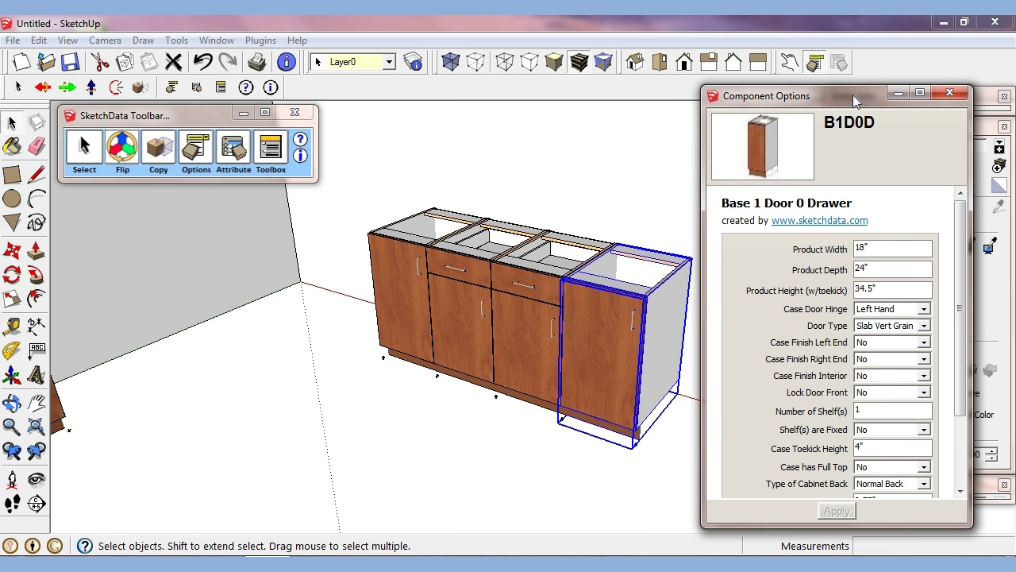
{"action": "middle_click_drag", "start_coordinate": [573, 282], "coordinate": [573, 282]}
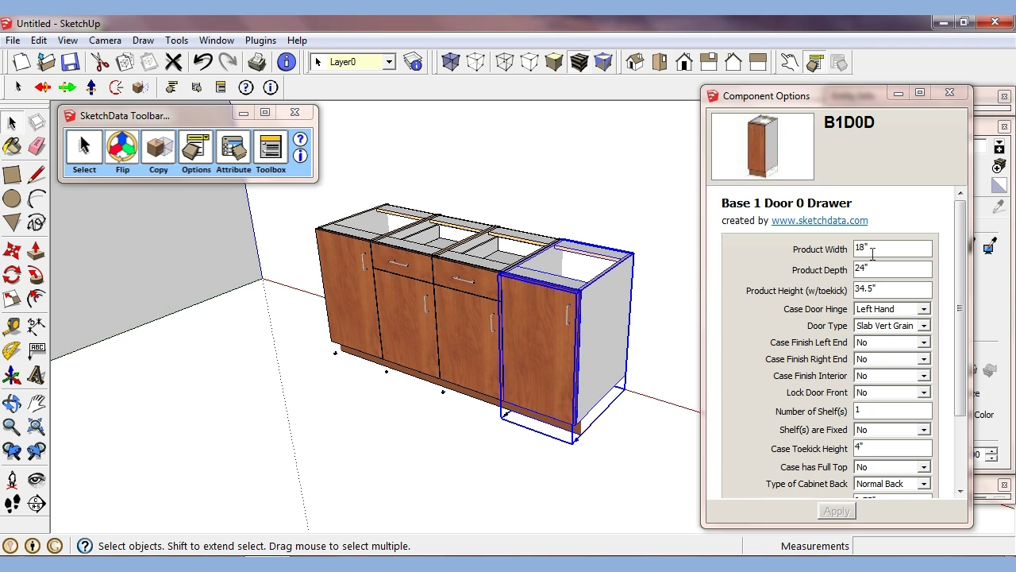
{"action": "triple_click", "coordinate": [873, 254]}
{"action": "type", "text": "22"}
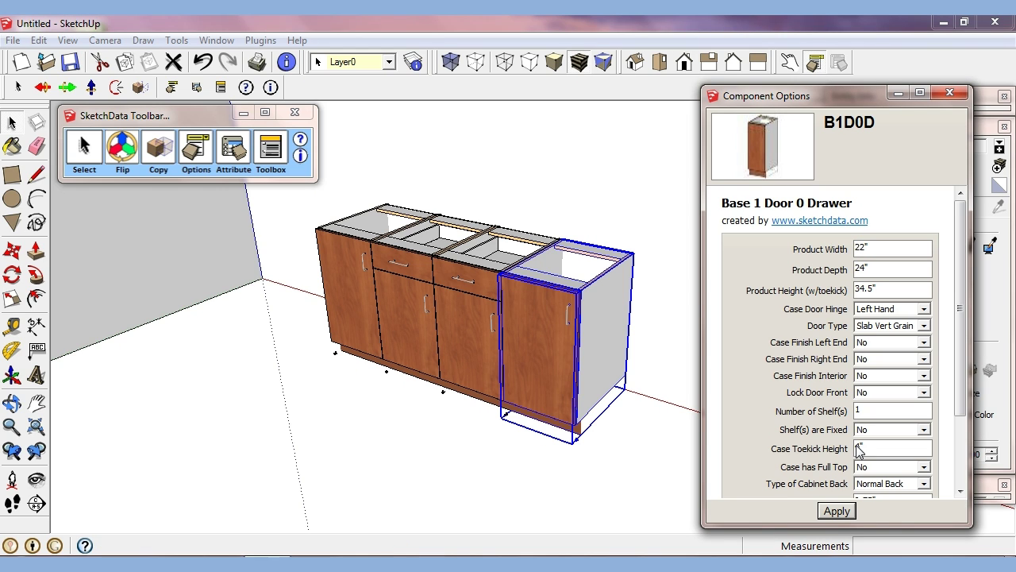
{"action": "left_click", "coordinate": [843, 510]}
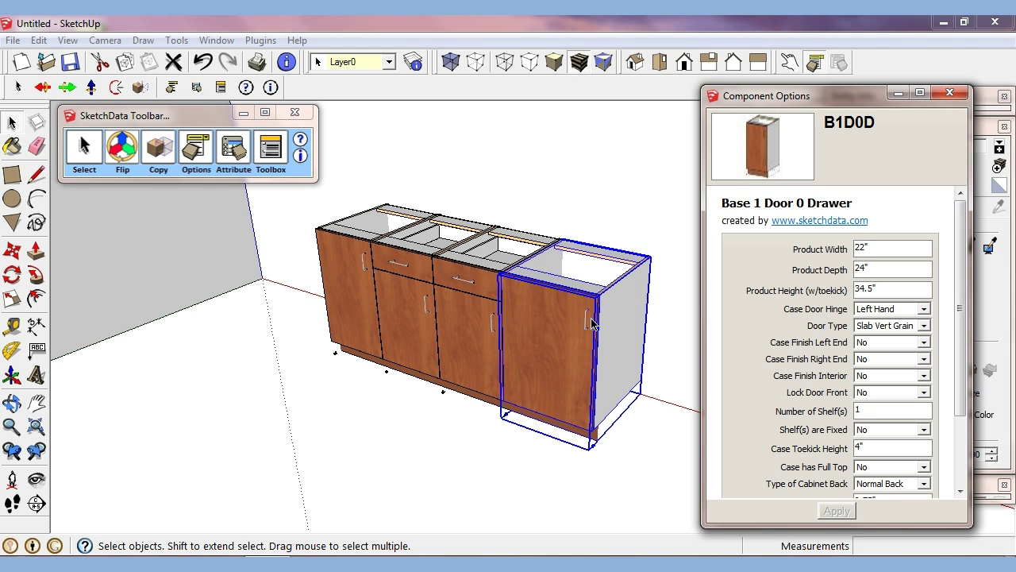
Change its Case Door Hinge to Right Hand and apply.
{"action": "left_click", "coordinate": [924, 309]}
{"action": "left_click", "coordinate": [882, 330]}
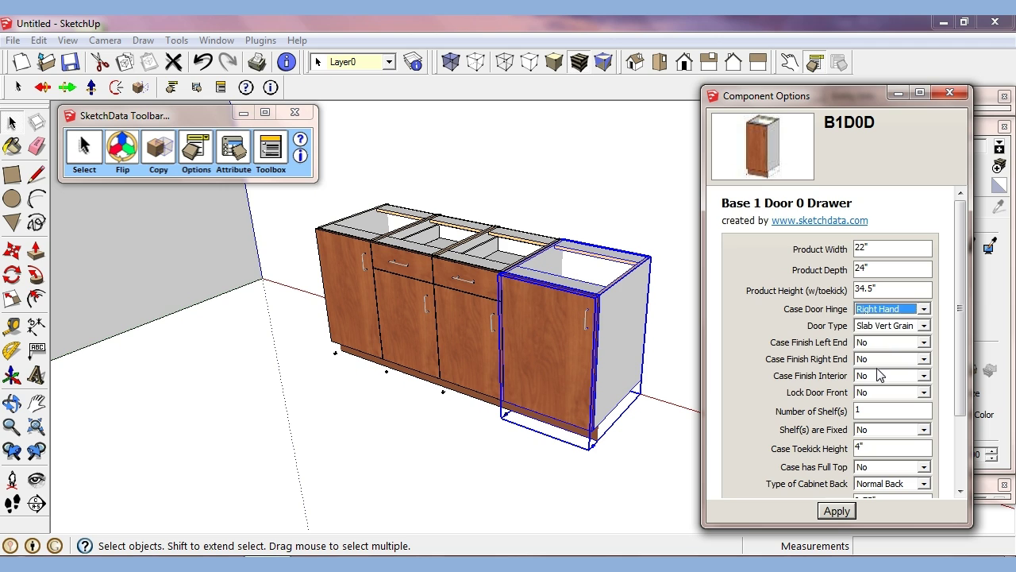
{"action": "left_click", "coordinate": [836, 511]}
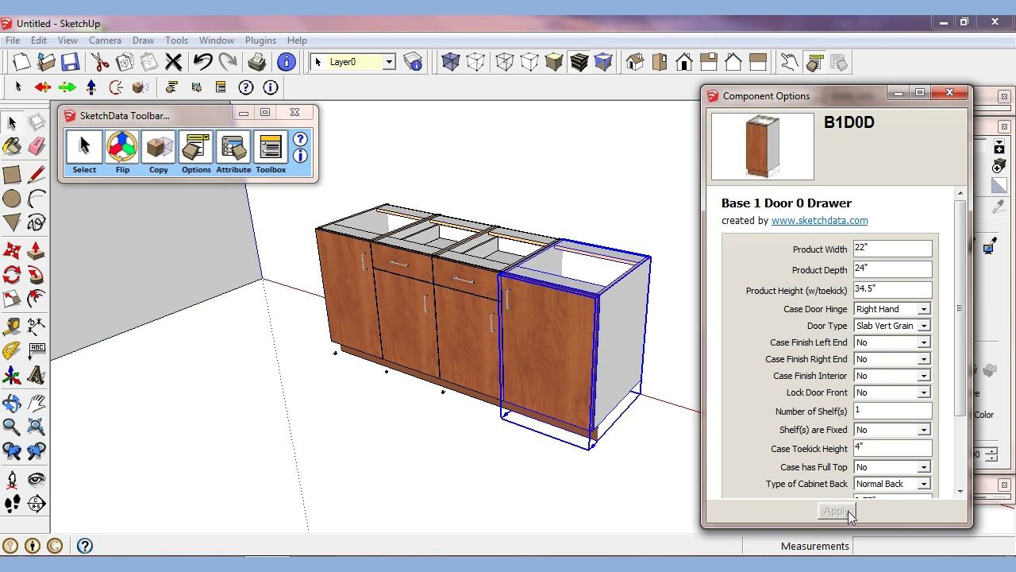
Open SketchData entity information and try Product Width entries of 22 and 24.
{"action": "left_click", "coordinate": [198, 148]}
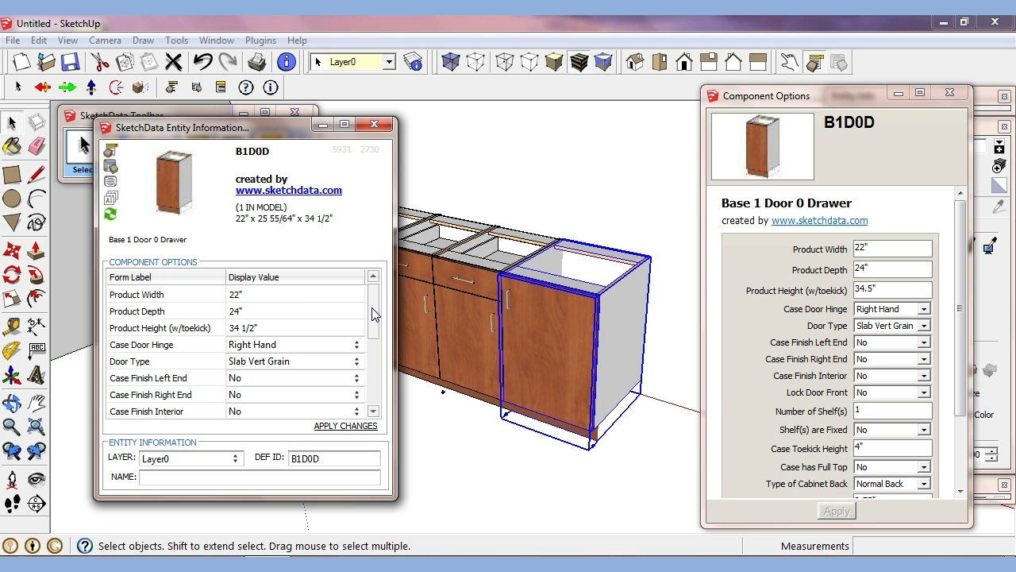
{"action": "left_click_drag", "start_coordinate": [376, 312], "coordinate": [377, 379]}
{"action": "mouse_move", "coordinate": [959, 316]}
{"action": "left_mouse_down"}
{"action": "mouse_move", "coordinate": [959, 389]}
{"action": "mouse_move", "coordinate": [959, 318]}
{"action": "left_mouse_up"}
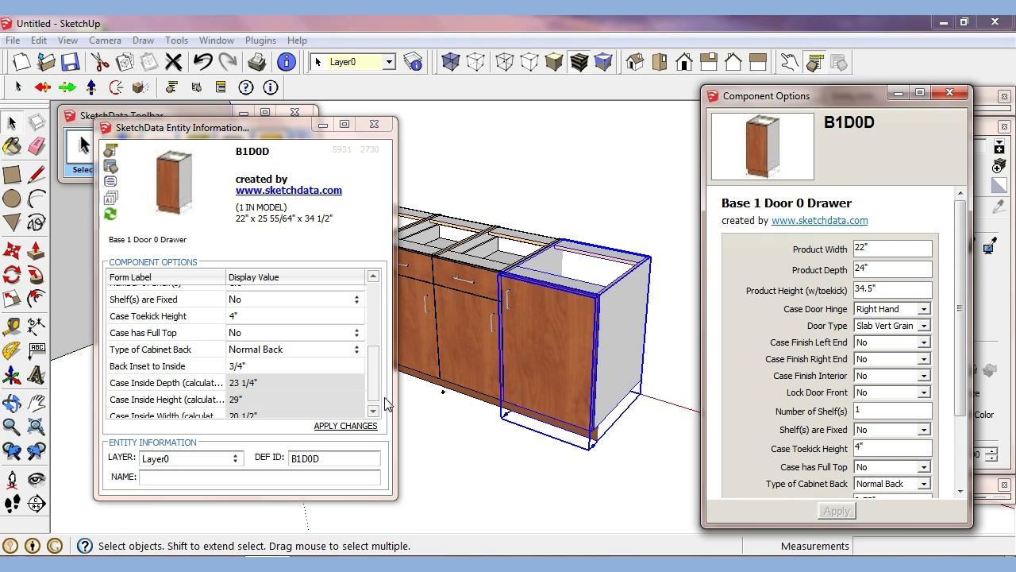
{"action": "left_click_drag", "start_coordinate": [377, 393], "coordinate": [378, 329]}
{"action": "left_click", "coordinate": [254, 296]}
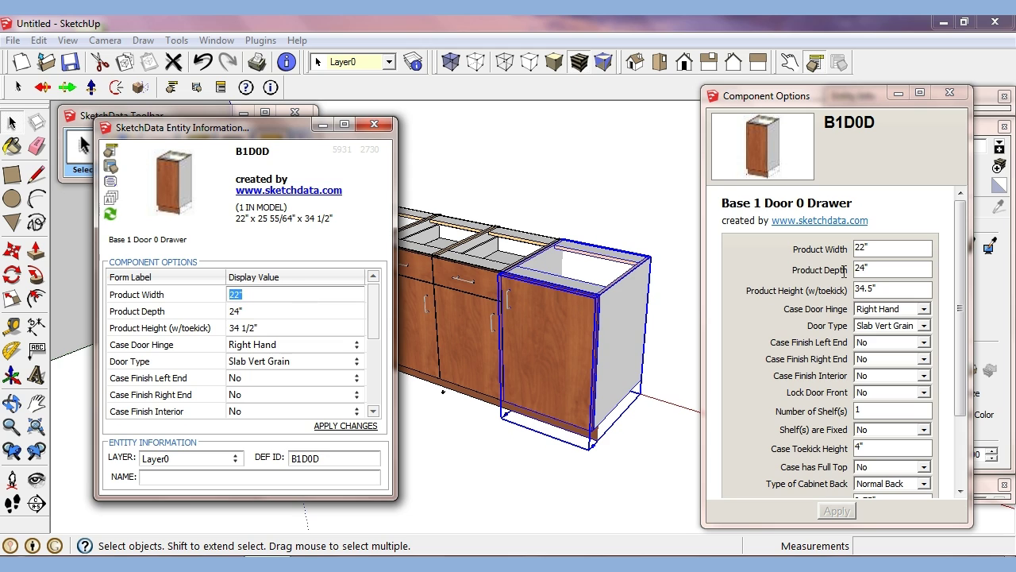
{"action": "left_click_drag", "start_coordinate": [871, 248], "coordinate": [848, 244]}
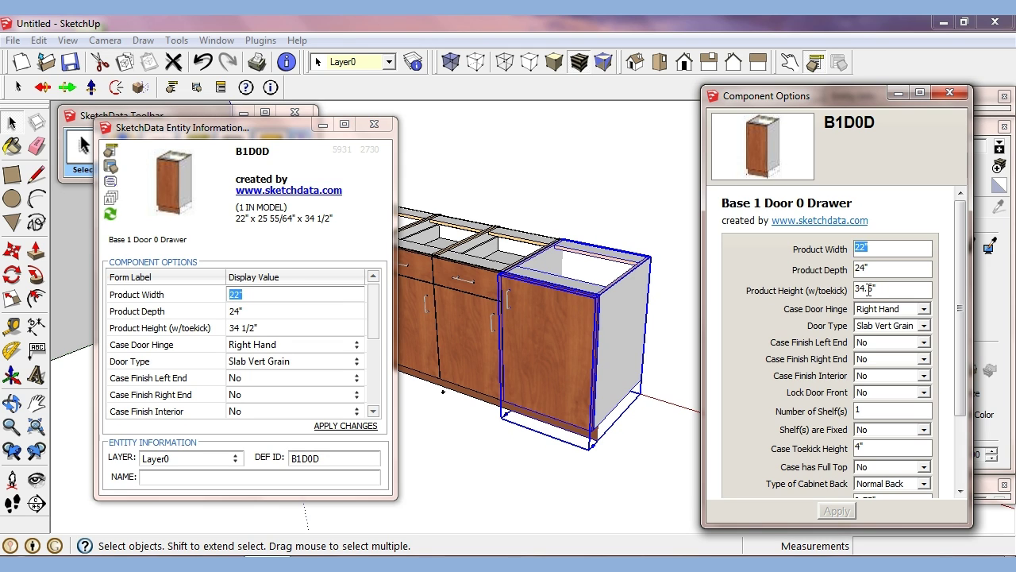
{"action": "type", "text": "22"}
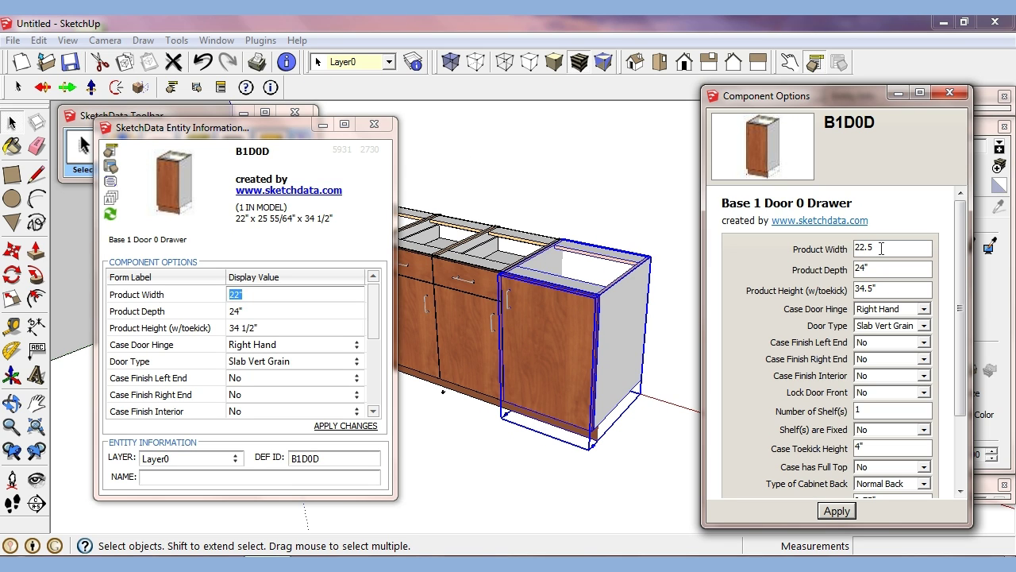
{"action": "left_click_drag", "start_coordinate": [881, 248], "coordinate": [780, 248]}
{"action": "type", "text": "24"}
{"action": "left_click", "coordinate": [374, 124]}
Reselect the end cabinet and apply a Product Width of 22 3/4".
{"action": "left_click", "coordinate": [558, 272]}
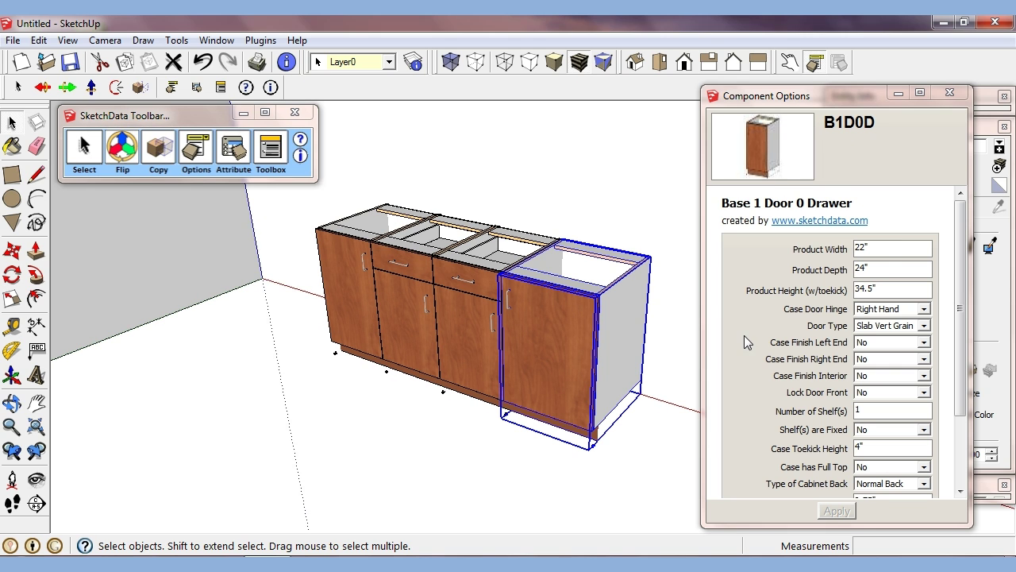
{"action": "left_click_drag", "start_coordinate": [900, 246], "coordinate": [781, 244]}
{"action": "type", "text": "2"}
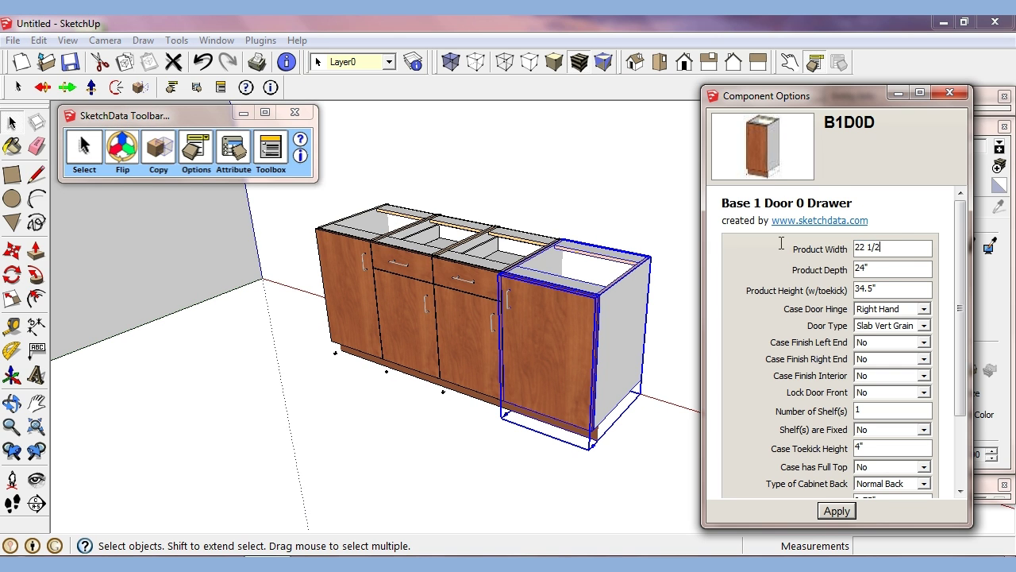
{"action": "type", "text": "2 1/2\""}
{"action": "key", "text": "Return"}
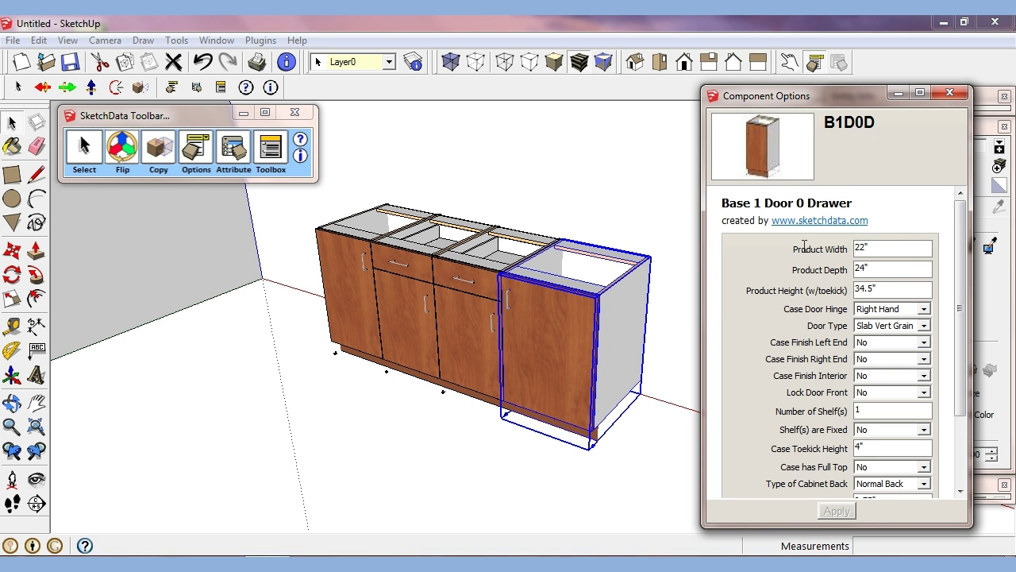
{"action": "left_click", "coordinate": [347, 388]}
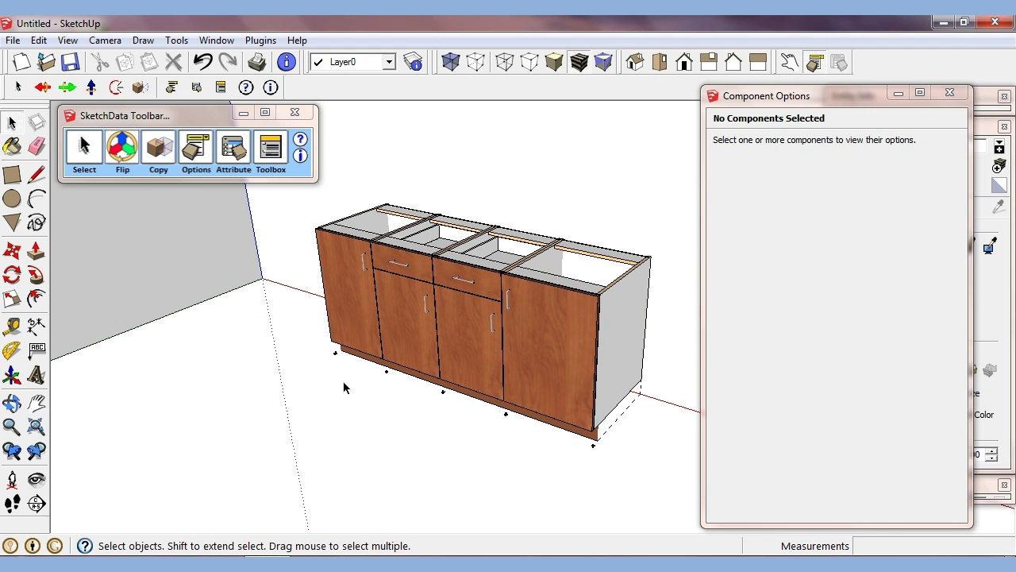
{"action": "left_click", "coordinate": [535, 321]}
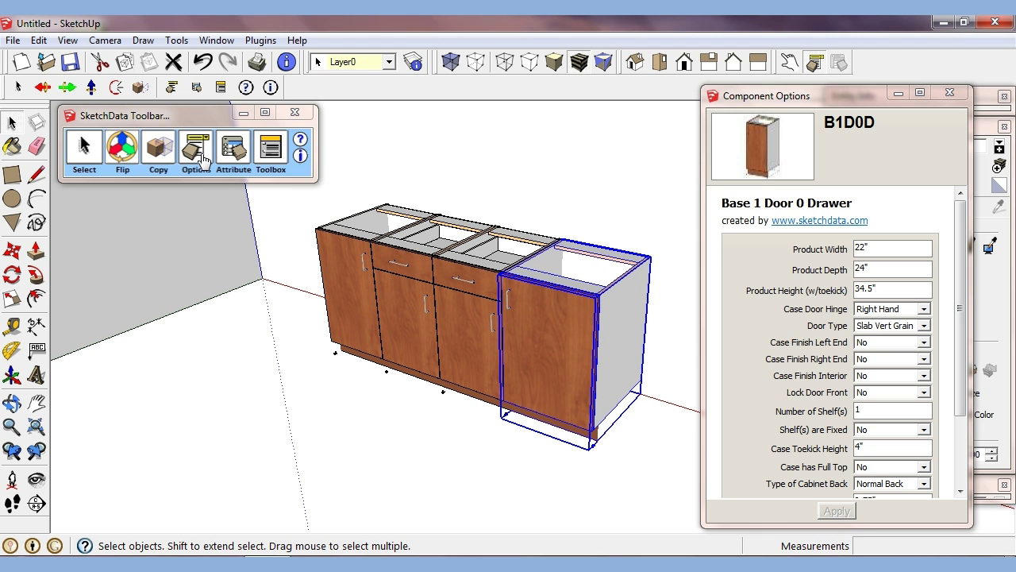
{"action": "left_click", "coordinate": [202, 159]}
{"action": "left_click", "coordinate": [254, 300]}
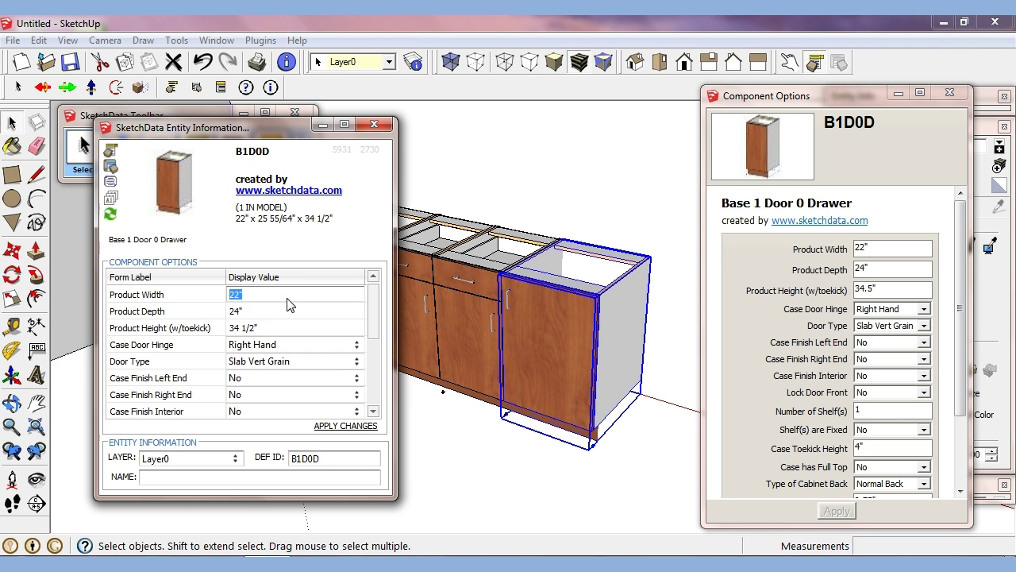
{"action": "type", "text": "22"}
{"action": "key", "text": "Return"}
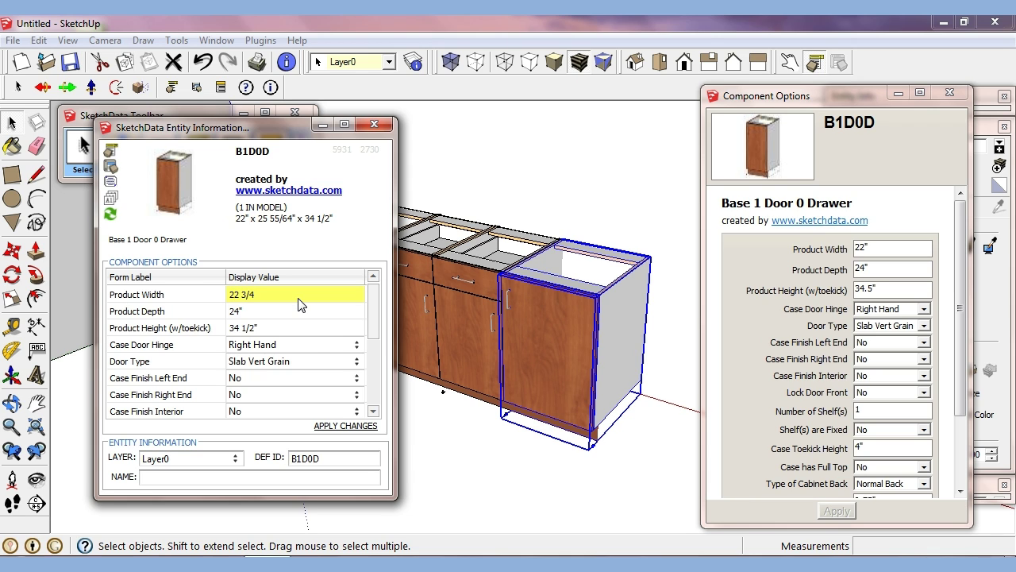
{"action": "left_click", "coordinate": [347, 426]}
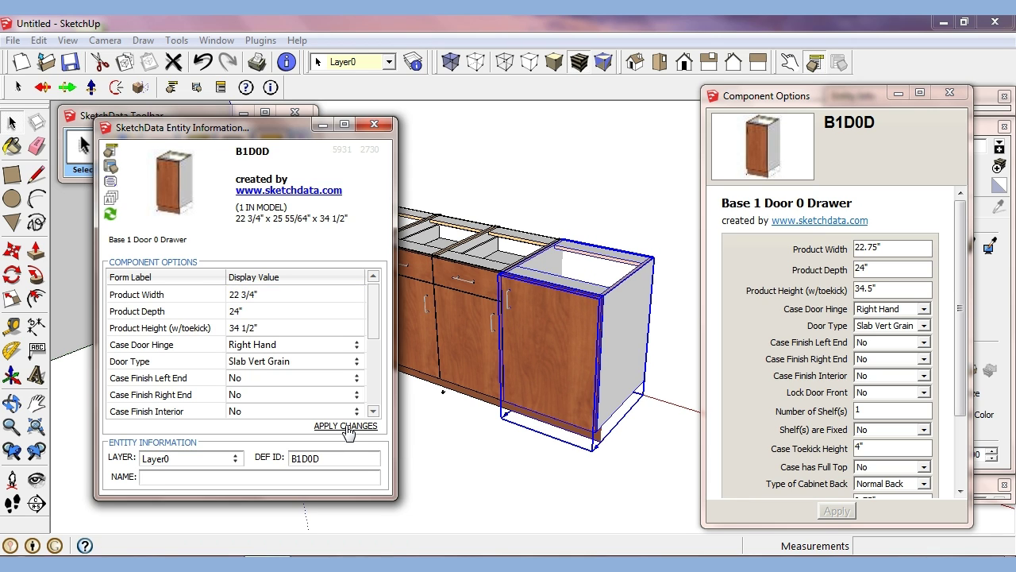
Switch the Case Door Hinge to Left Hand and apply.
{"action": "left_click", "coordinate": [356, 346]}
{"action": "left_click", "coordinate": [269, 363]}
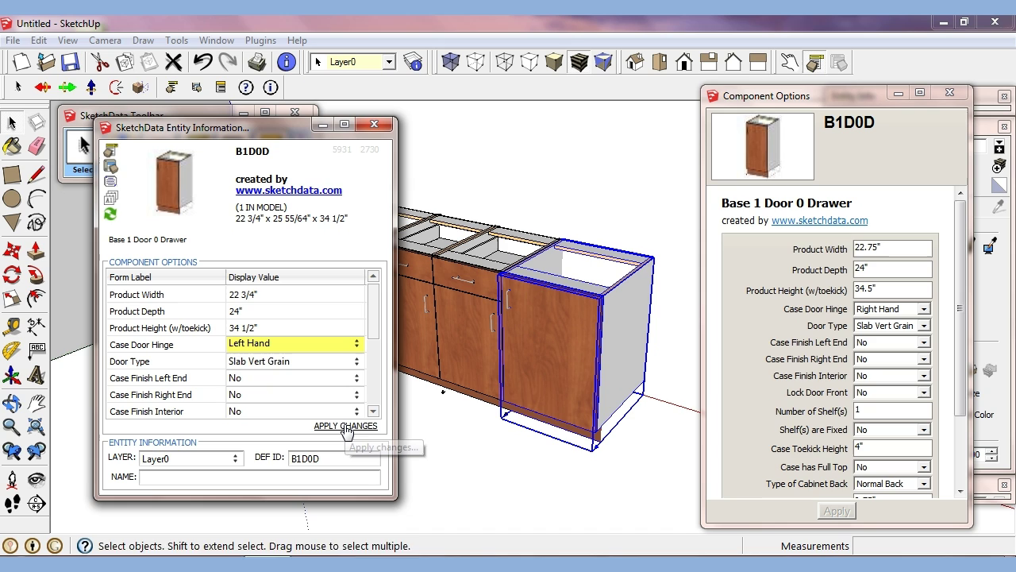
{"action": "left_click", "coordinate": [347, 427]}
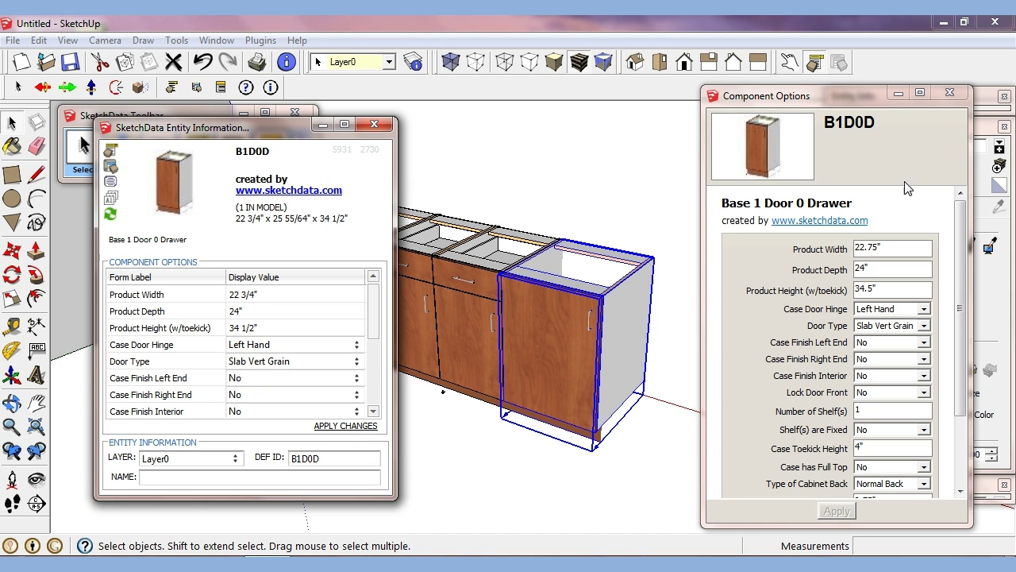
Uncover the Entity Info tray and name the end cabinet B4.
{"action": "left_click_drag", "start_coordinate": [851, 94], "coordinate": [676, 98]}
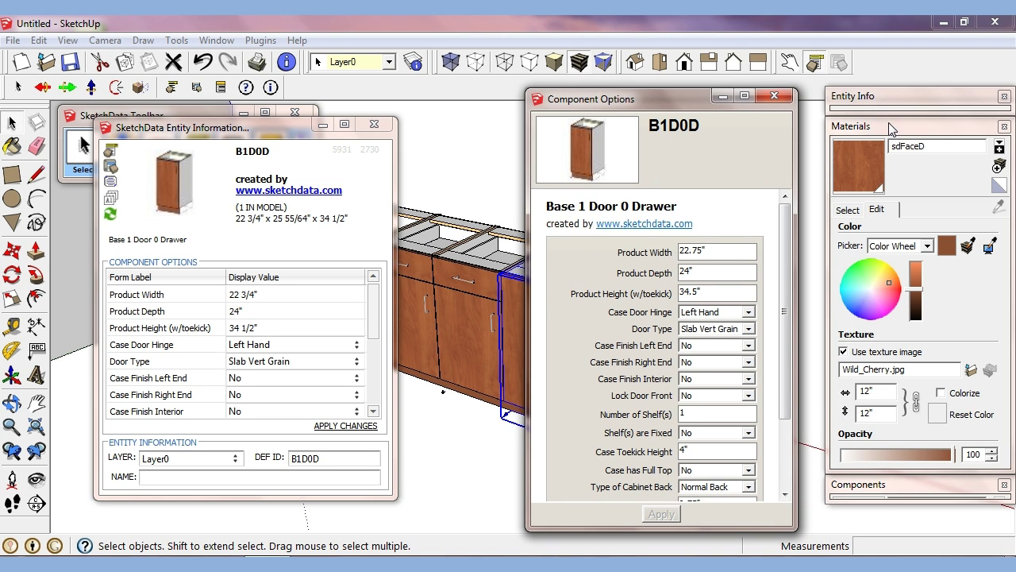
{"action": "left_click", "coordinate": [888, 123]}
{"action": "left_click", "coordinate": [886, 102]}
{"action": "left_click_drag", "start_coordinate": [887, 101], "coordinate": [887, 127]}
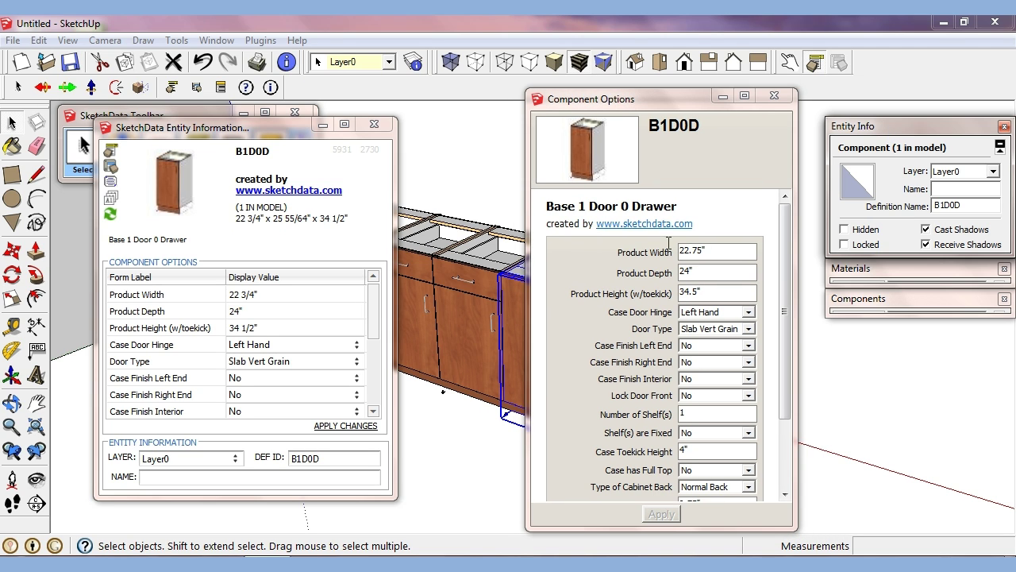
{"action": "left_click", "coordinate": [175, 477]}
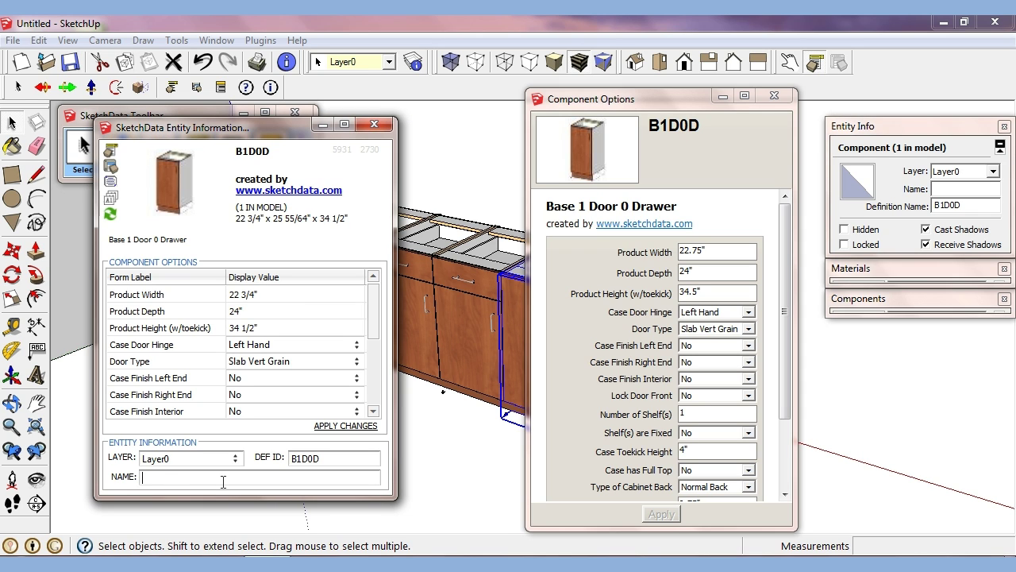
{"action": "type", "text": "B4"}
{"action": "key", "text": "Return"}
Enter 22 9/16 as the Product Width in Entity Information and apply.
{"action": "left_click", "coordinate": [776, 95]}
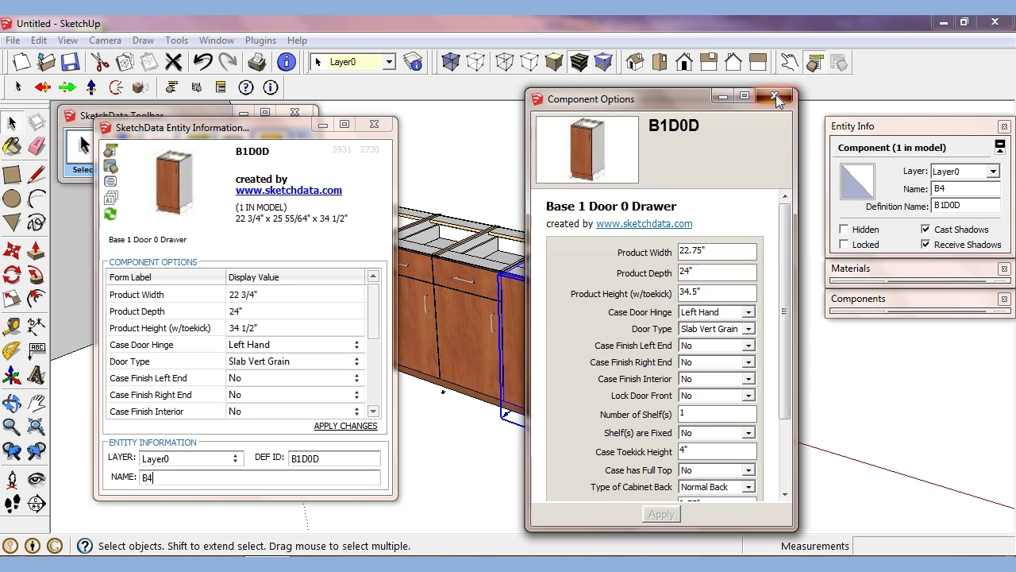
{"action": "left_click", "coordinate": [274, 296]}
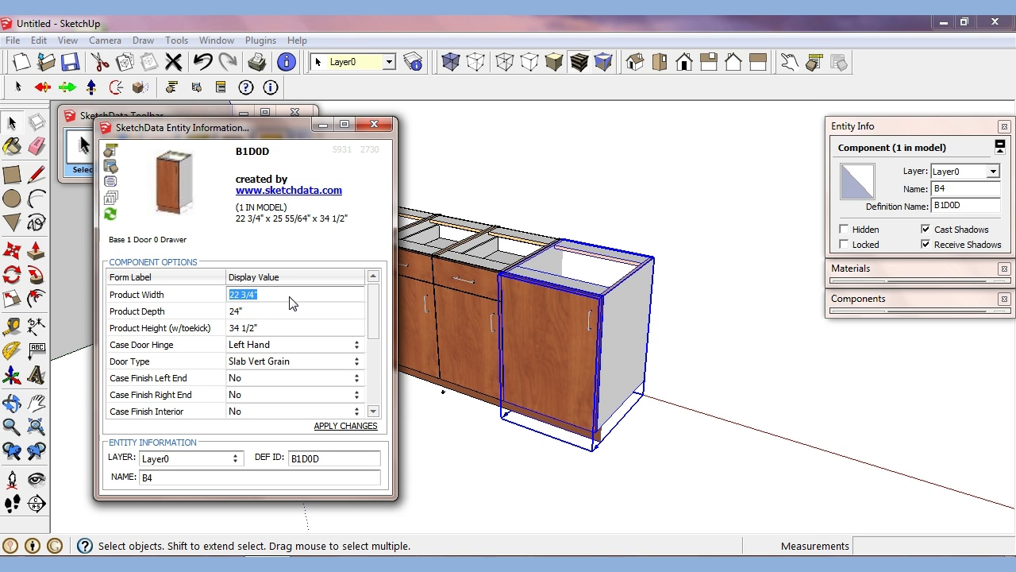
{"action": "type", "text": "22 9/16"}
{"action": "key", "text": "Return"}
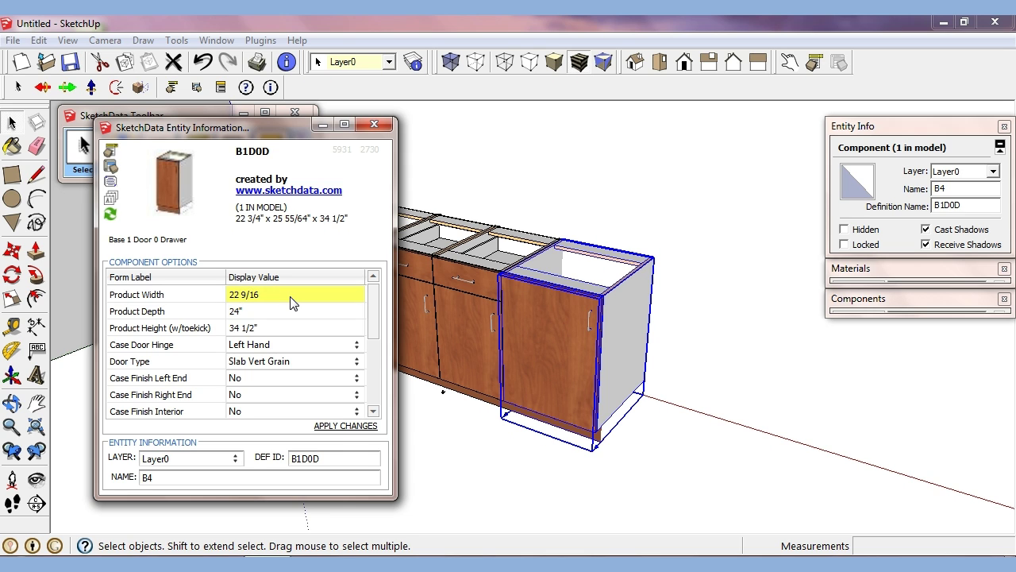
{"action": "left_click", "coordinate": [341, 426]}
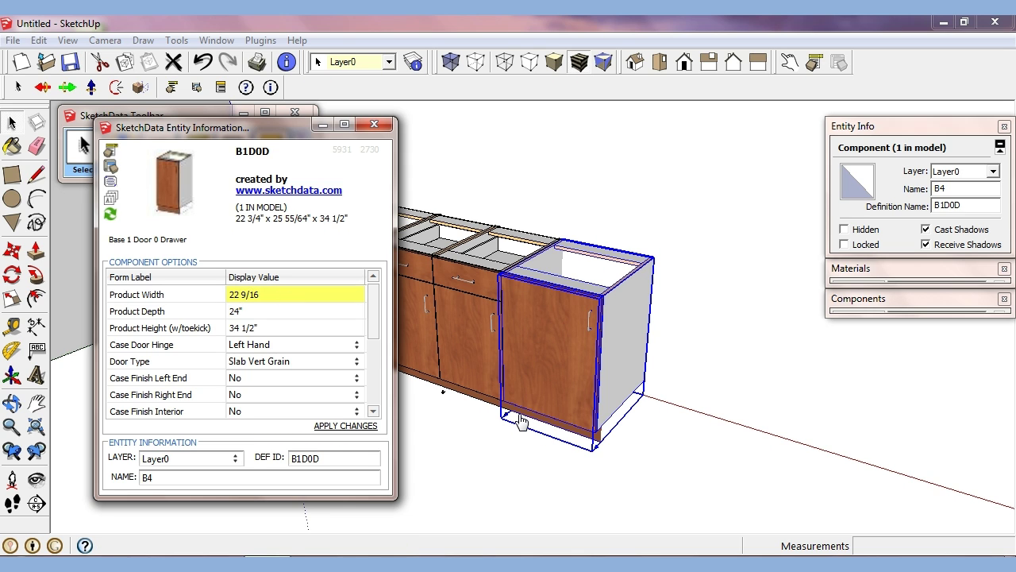
Reopen Component Options, close it, and reposition the entity information window.
{"action": "left_click", "coordinate": [816, 65]}
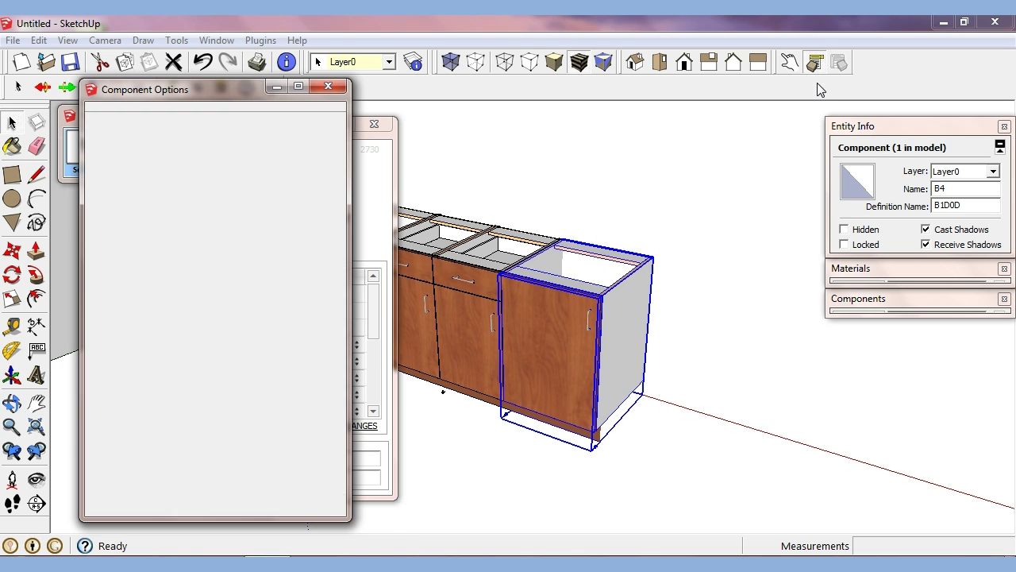
{"action": "left_click_drag", "start_coordinate": [235, 93], "coordinate": [721, 85]}
{"action": "left_click", "coordinate": [824, 88]}
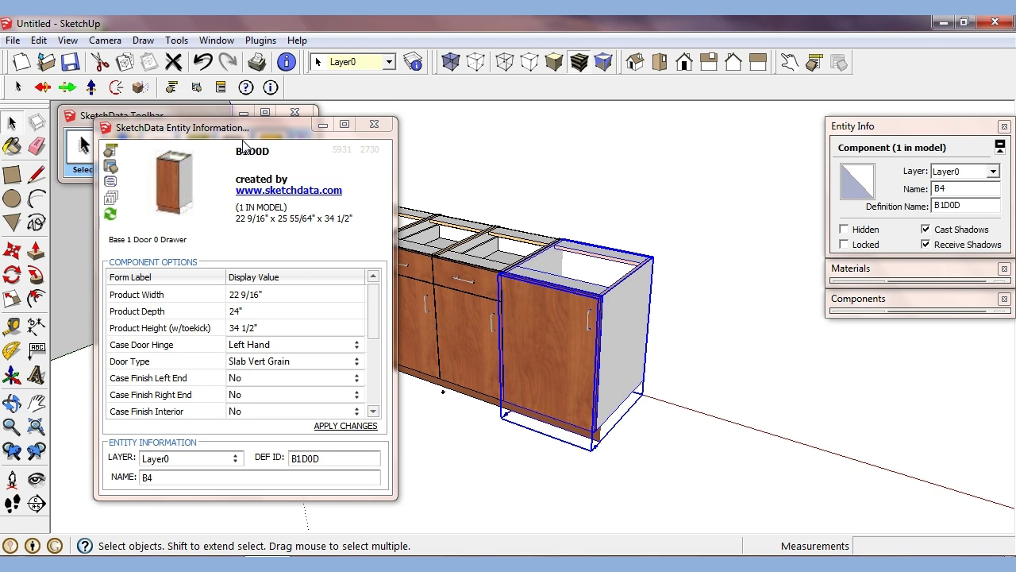
{"action": "mouse_move", "coordinate": [235, 127]}
{"action": "left_mouse_down"}
{"action": "mouse_move", "coordinate": [319, 123]}
{"action": "mouse_move", "coordinate": [211, 124]}
{"action": "left_mouse_up"}
Close entity information, adjust the view, and bring up the Components tray.
{"action": "left_click", "coordinate": [355, 122]}
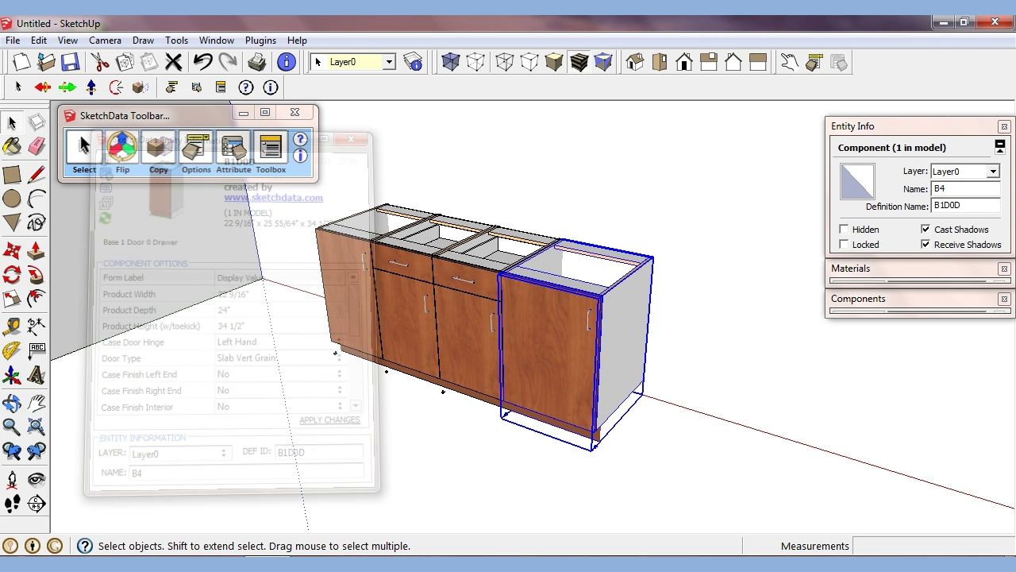
{"action": "middle_click_drag", "start_coordinate": [655, 308], "coordinate": [793, 313]}
{"action": "scroll", "coordinate": [686, 321], "scroll_direction": "down", "scroll_amount": 3}
{"action": "left_click", "coordinate": [857, 300]}
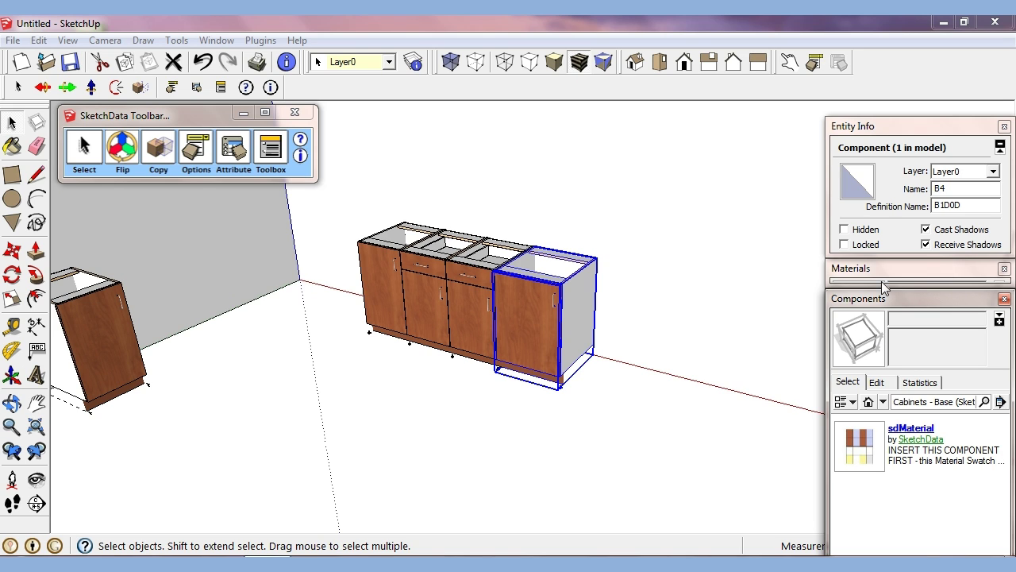
{"action": "left_click", "coordinate": [877, 127]}
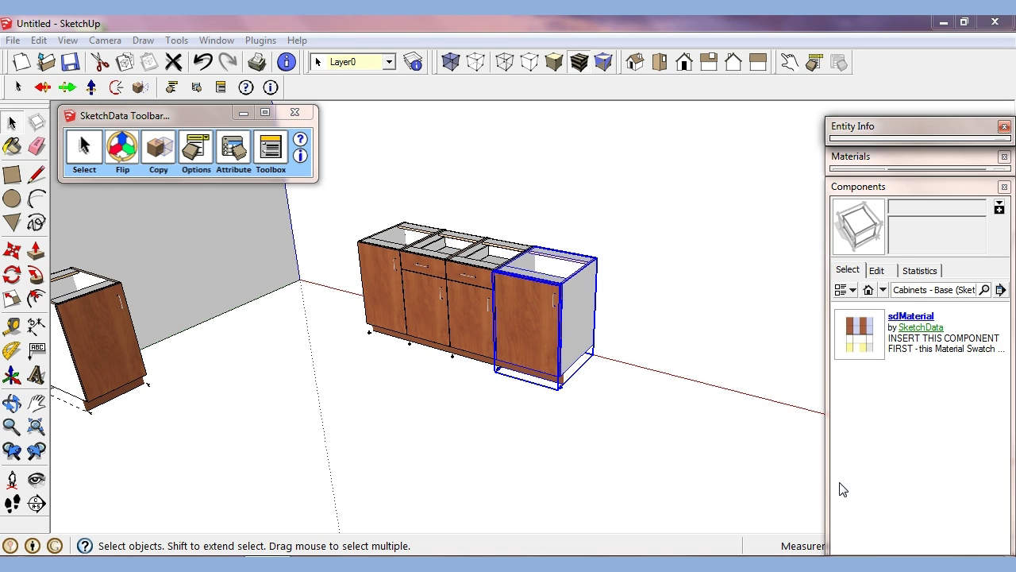
{"action": "left_click_drag", "start_coordinate": [892, 141], "coordinate": [887, 115]}
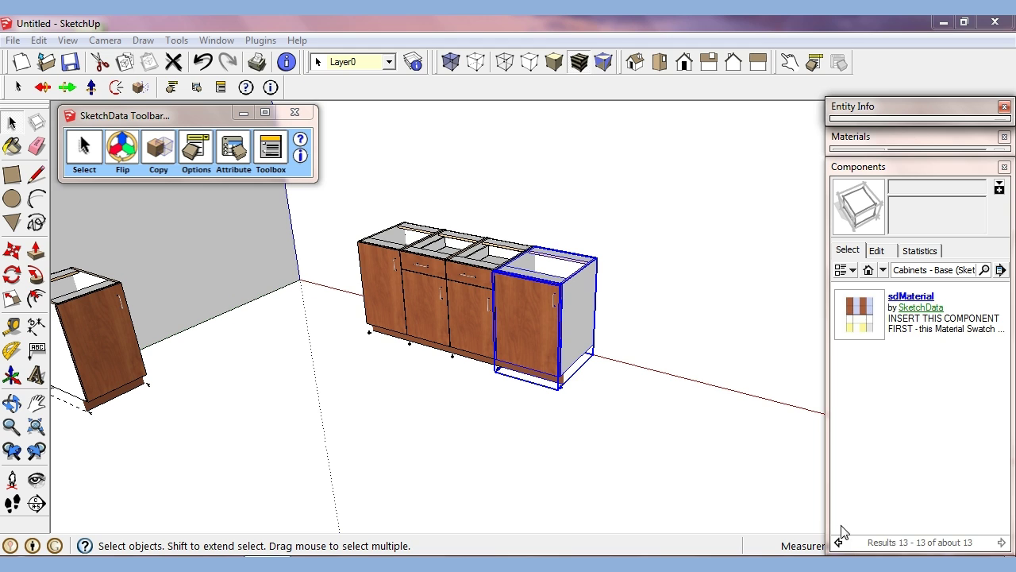
Place a B1D1D cabinet at the row's right end and open its SketchData entity information.
{"action": "left_click", "coordinate": [883, 270]}
{"action": "left_click", "coordinate": [873, 216]}
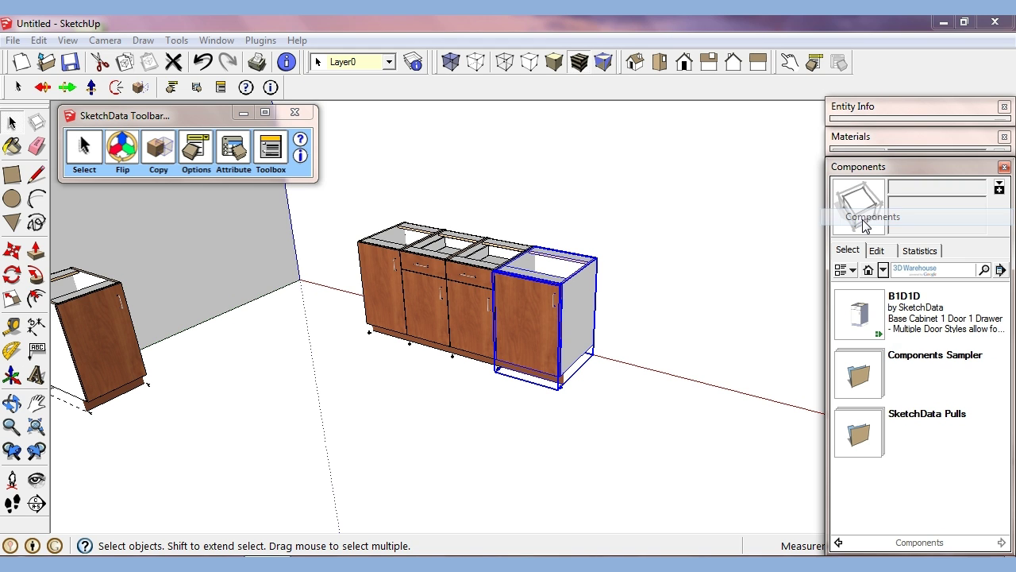
{"action": "left_click", "coordinate": [866, 317]}
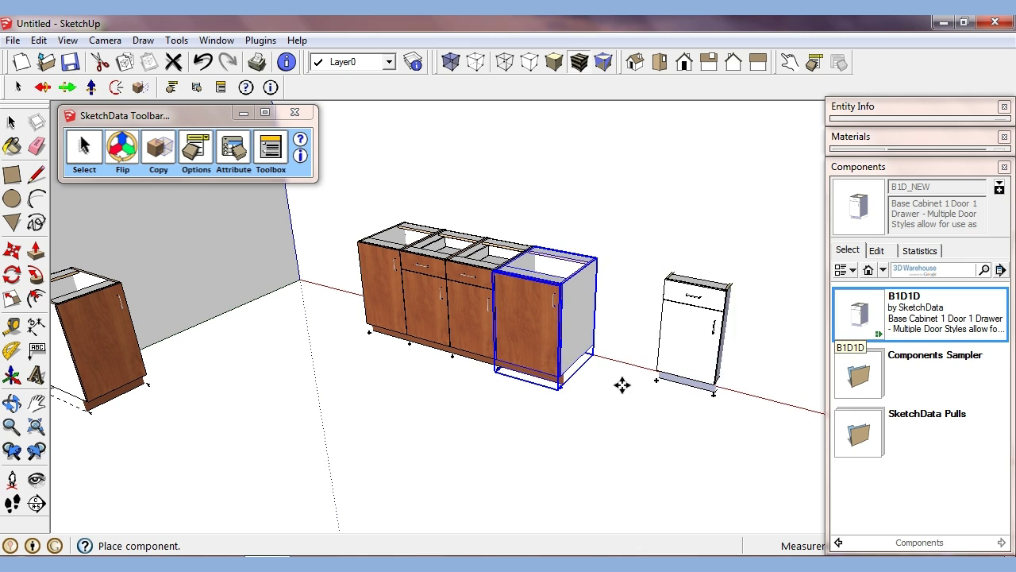
{"action": "left_click", "coordinate": [597, 409]}
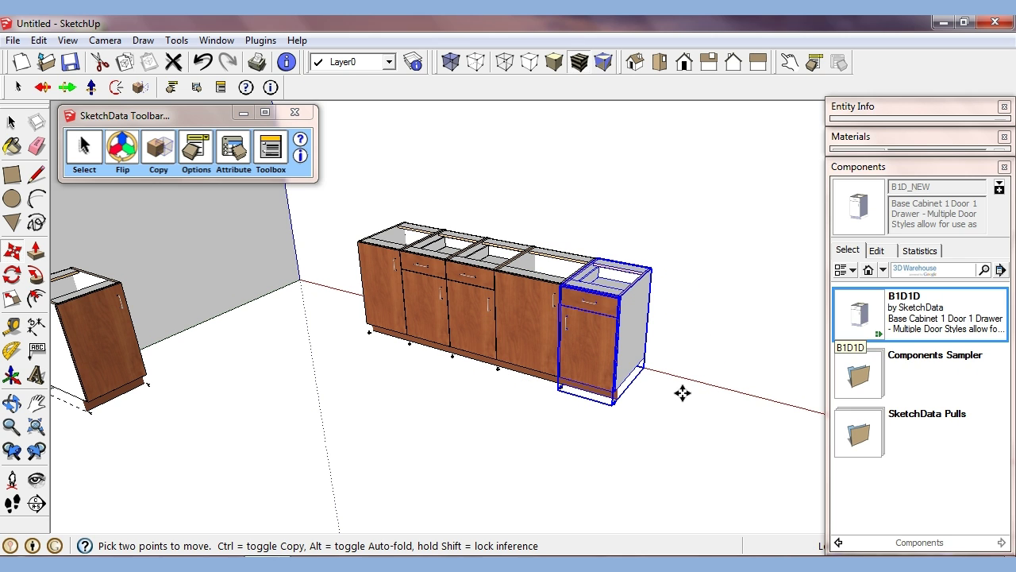
{"action": "key", "text": "space"}
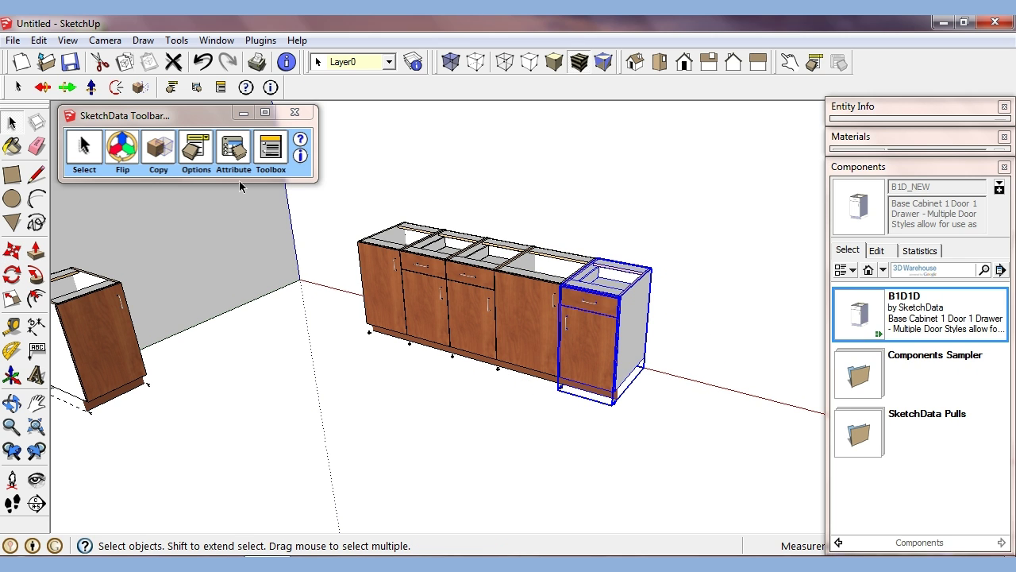
{"action": "left_click", "coordinate": [233, 152]}
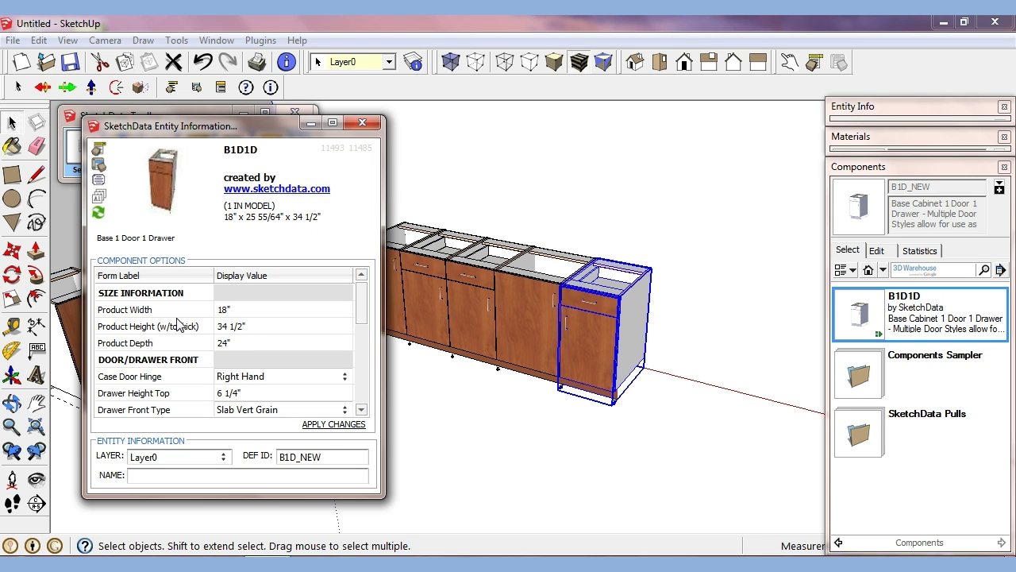
Open the B1D1D cabinet's Component Options, move it right, and scroll the Entity Information list.
{"action": "left_click", "coordinate": [813, 62]}
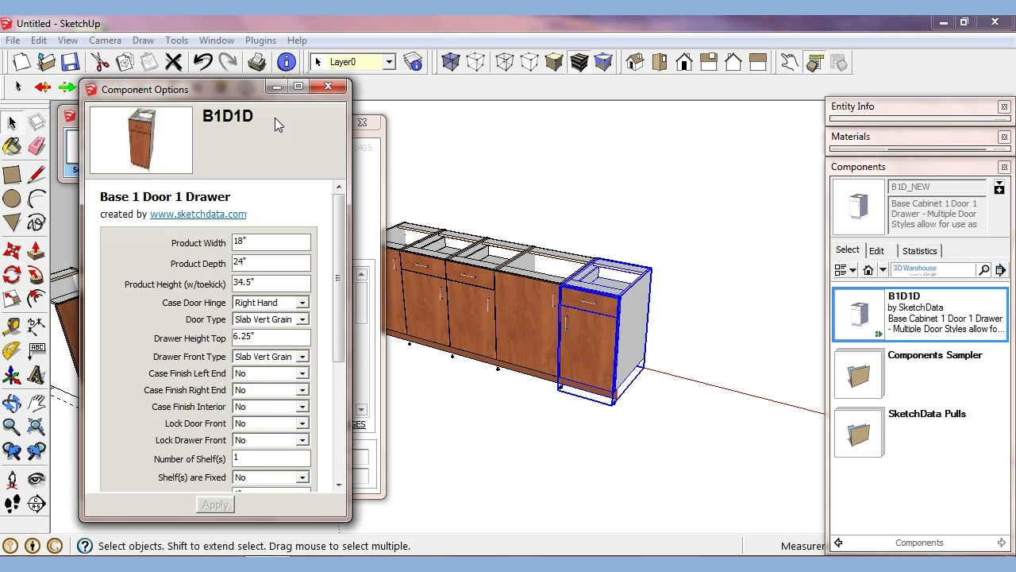
{"action": "left_click_drag", "start_coordinate": [206, 96], "coordinate": [804, 112]}
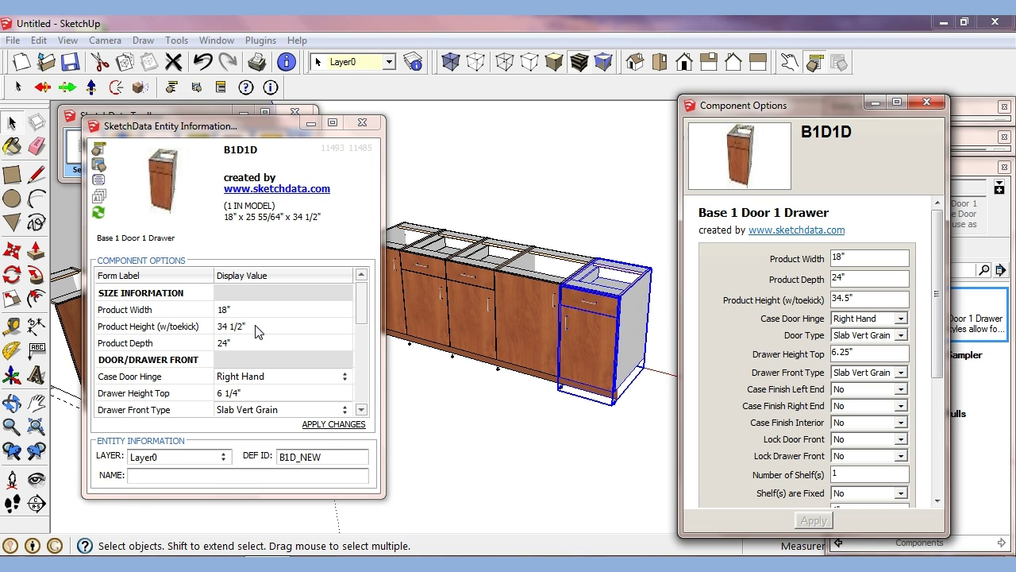
{"action": "mouse_move", "coordinate": [357, 318]}
{"action": "left_mouse_down"}
{"action": "mouse_move", "coordinate": [359, 405]}
{"action": "mouse_move", "coordinate": [361, 300]}
{"action": "left_mouse_up"}
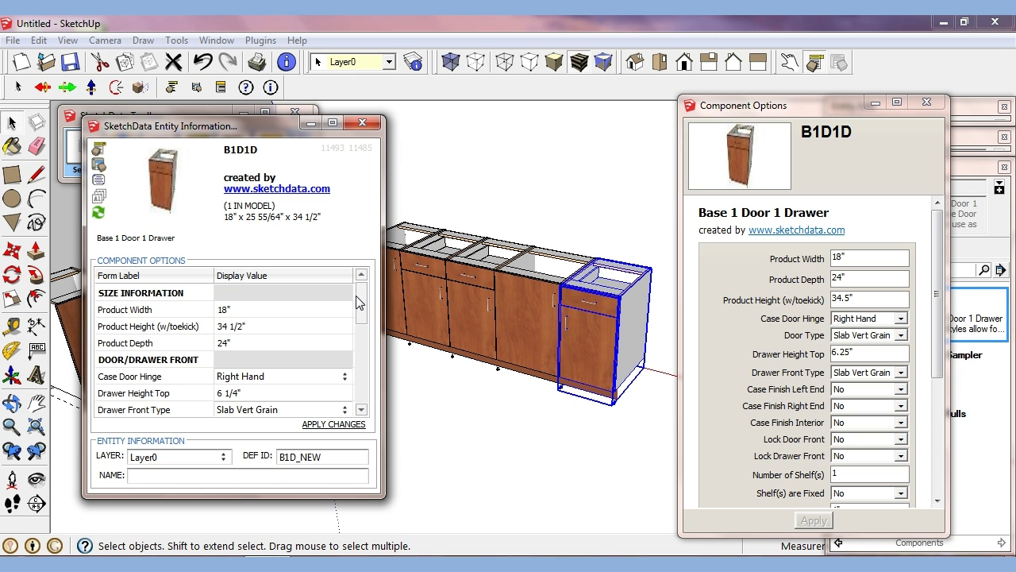
Display the B1D1D cabinet's dynamic attributes, close Component Options, and scroll through the attribute list.
{"action": "left_click", "coordinate": [99, 167]}
{"action": "mouse_move", "coordinate": [361, 296]}
{"action": "left_mouse_down"}
{"action": "mouse_move", "coordinate": [362, 392]}
{"action": "mouse_move", "coordinate": [365, 295]}
{"action": "left_mouse_up"}
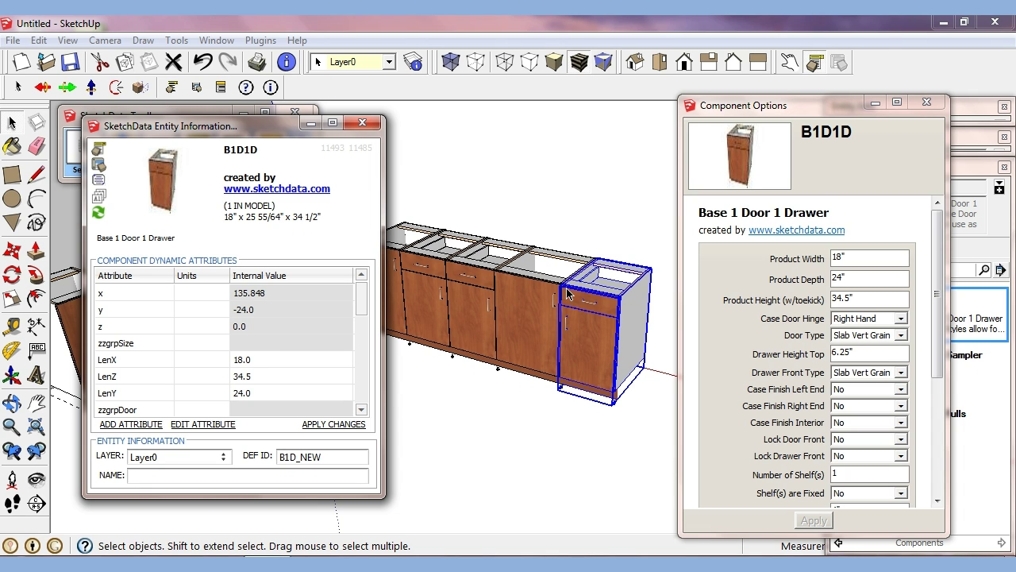
{"action": "left_click", "coordinate": [925, 102]}
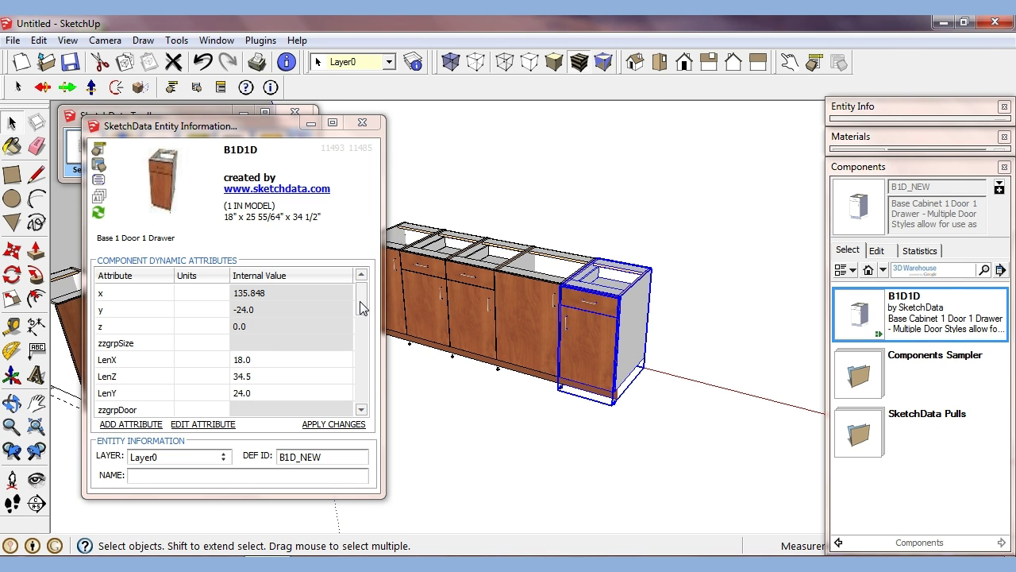
{"action": "left_click", "coordinate": [361, 308]}
{"action": "scroll", "coordinate": [366, 310], "scroll_direction": "down", "scroll_amount": 2}
{"action": "scroll", "coordinate": [367, 310], "scroll_direction": "up", "scroll_amount": 2}
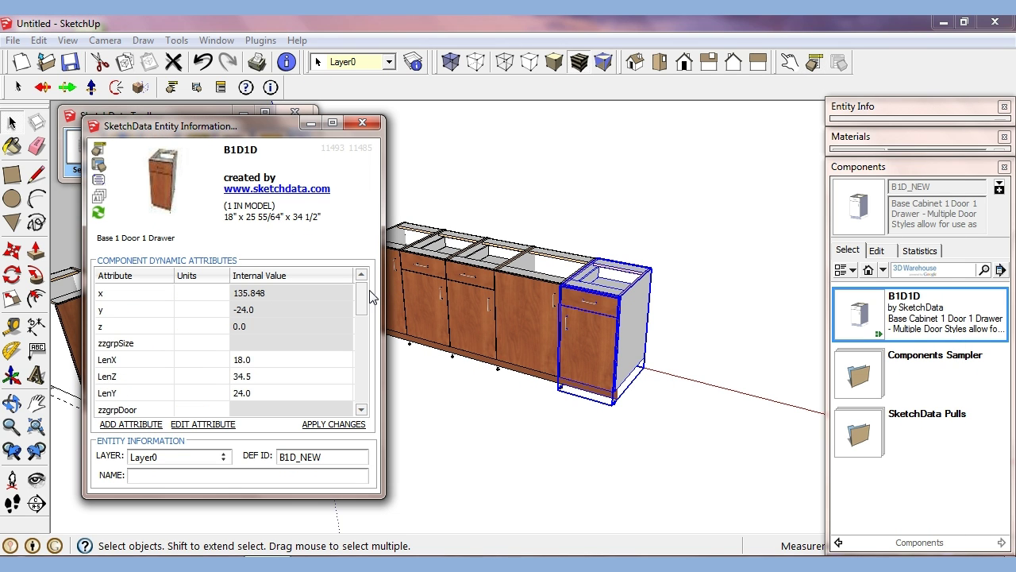
{"action": "scroll", "coordinate": [372, 307], "scroll_direction": "down", "scroll_amount": 1}
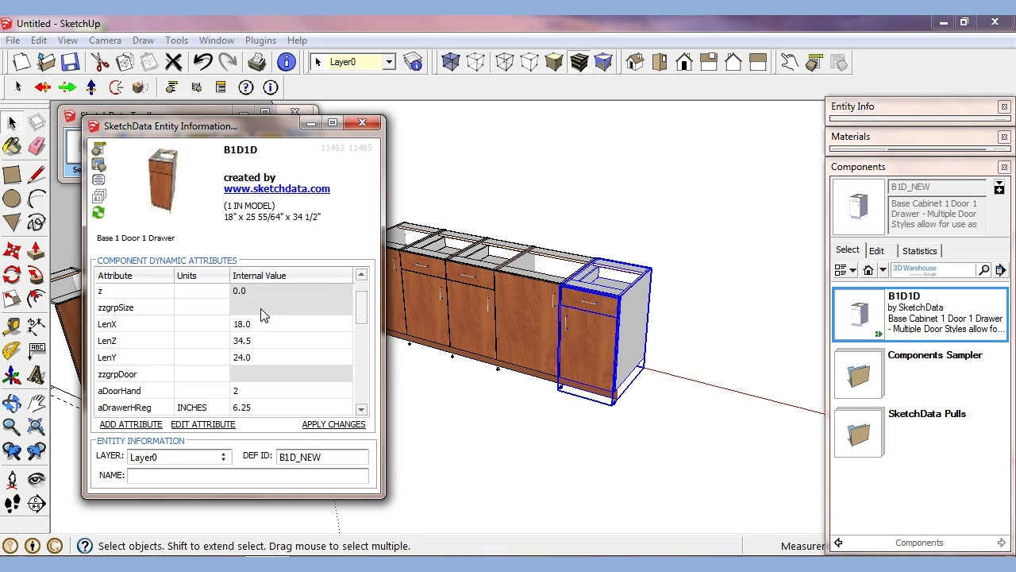
Open and cancel the edit forms for zzgrpSize, LenX and LenY without changing them.
{"action": "left_click", "coordinate": [207, 424]}
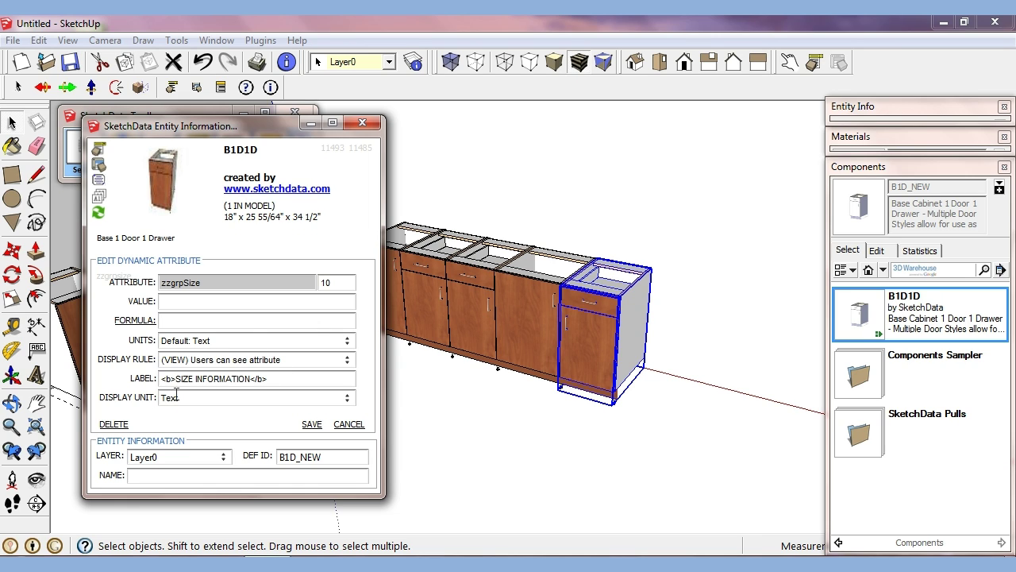
{"action": "left_click", "coordinate": [346, 425]}
{"action": "left_click", "coordinate": [251, 364]}
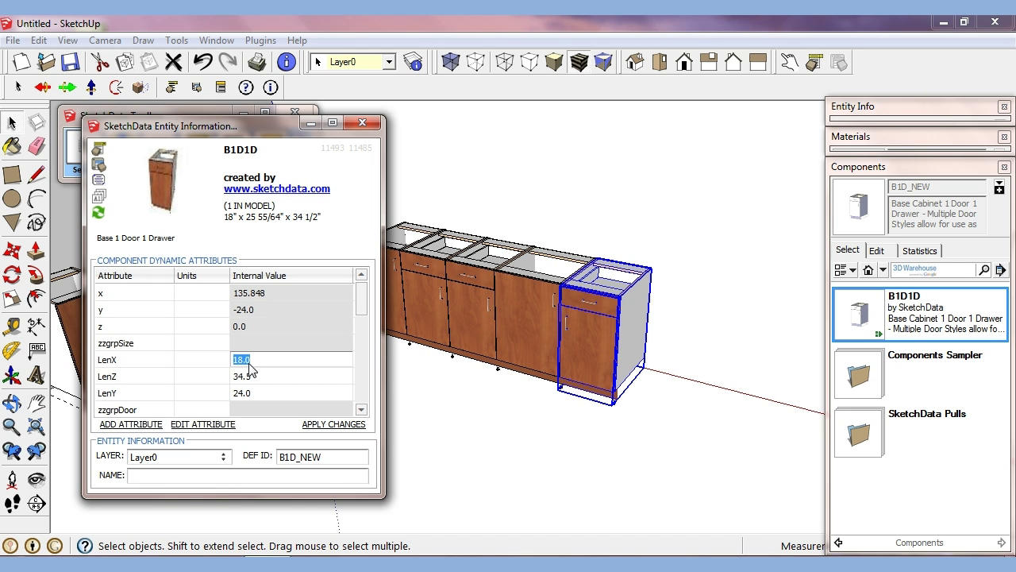
{"action": "left_click", "coordinate": [203, 427]}
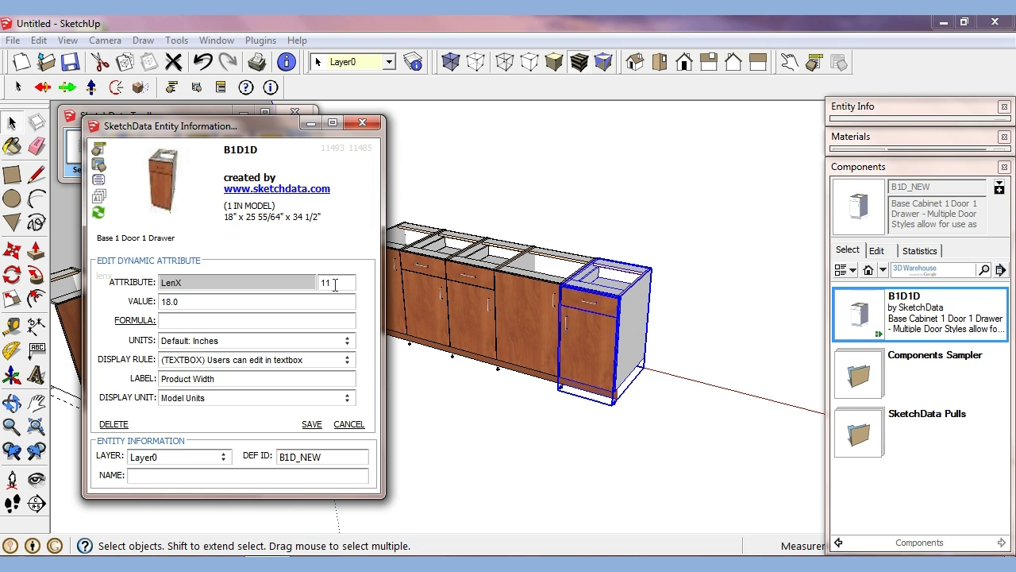
{"action": "left_click", "coordinate": [350, 429]}
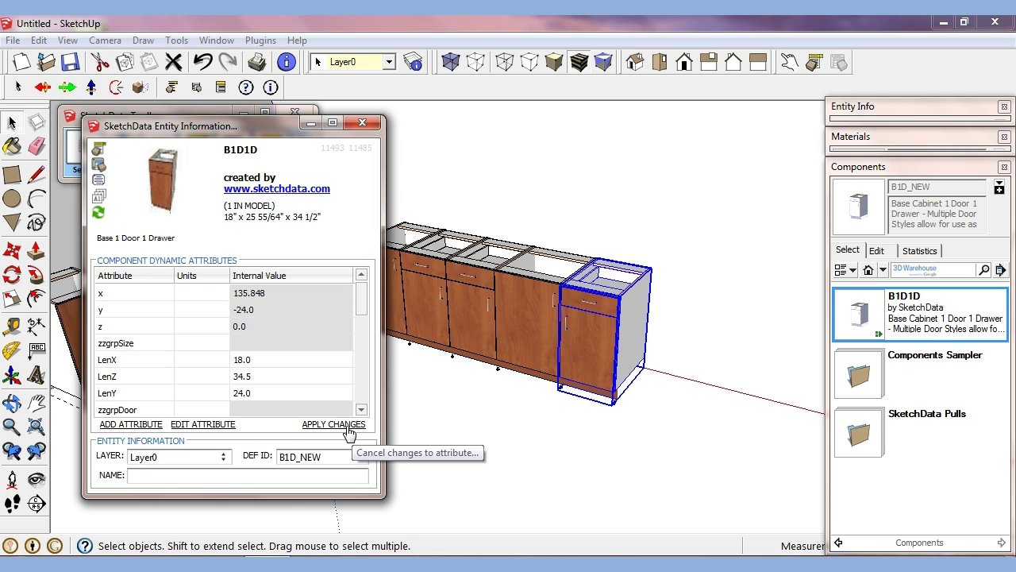
{"action": "left_click", "coordinate": [248, 394]}
{"action": "left_click", "coordinate": [229, 425]}
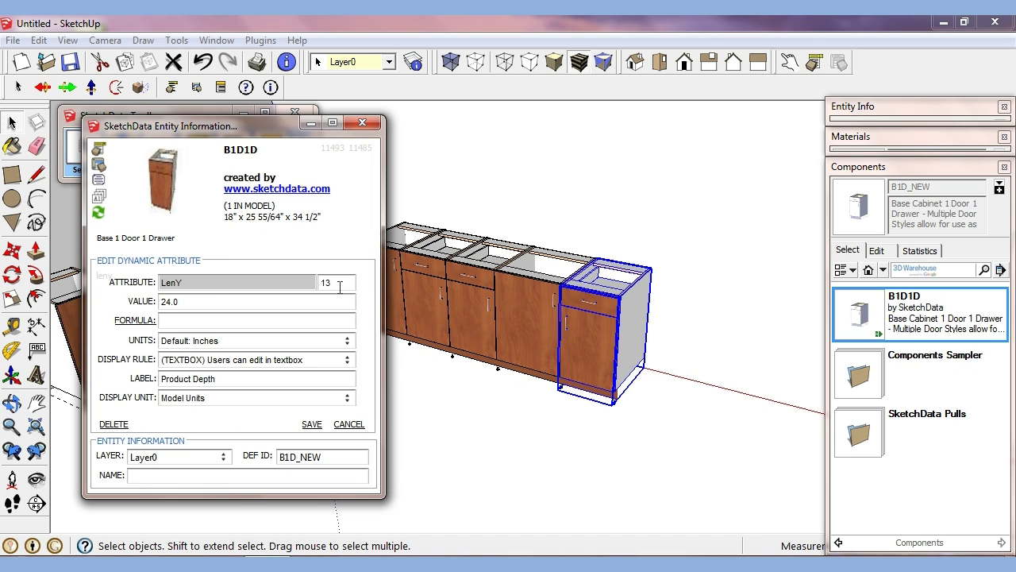
{"action": "left_click", "coordinate": [348, 425]}
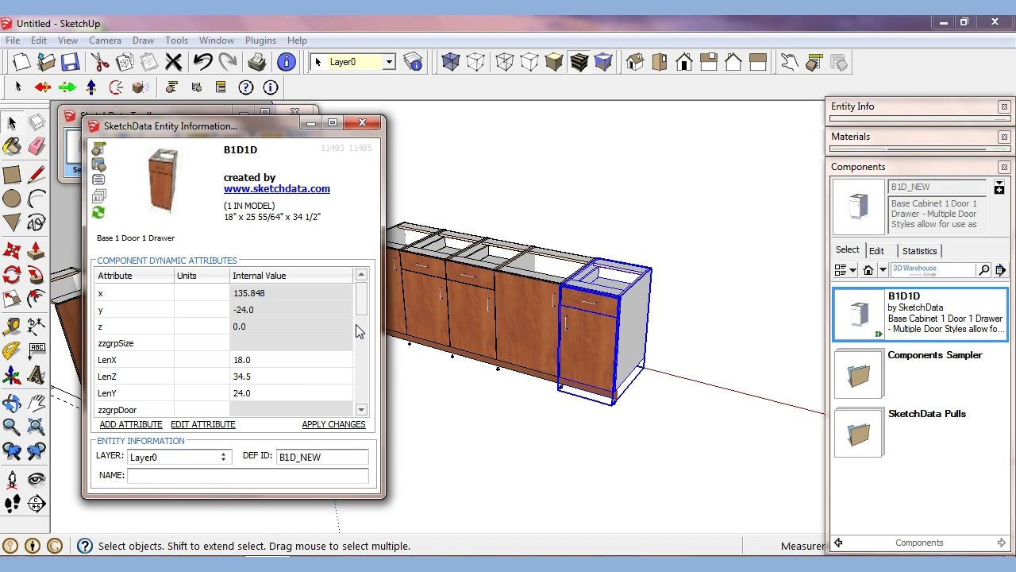
Edit zDoorH1, review its display rule and unit choices, and select formula =LenZ-aToeBaseH-zDrawerH1.
{"action": "left_click_drag", "start_coordinate": [360, 296], "coordinate": [271, 379]}
{"action": "left_click", "coordinate": [257, 366]}
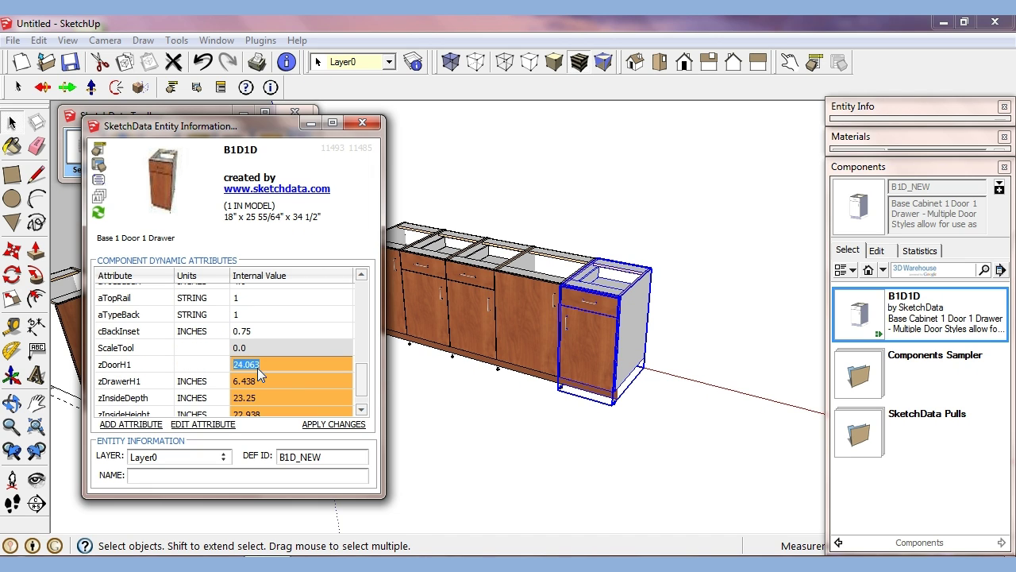
{"action": "left_click", "coordinate": [204, 425]}
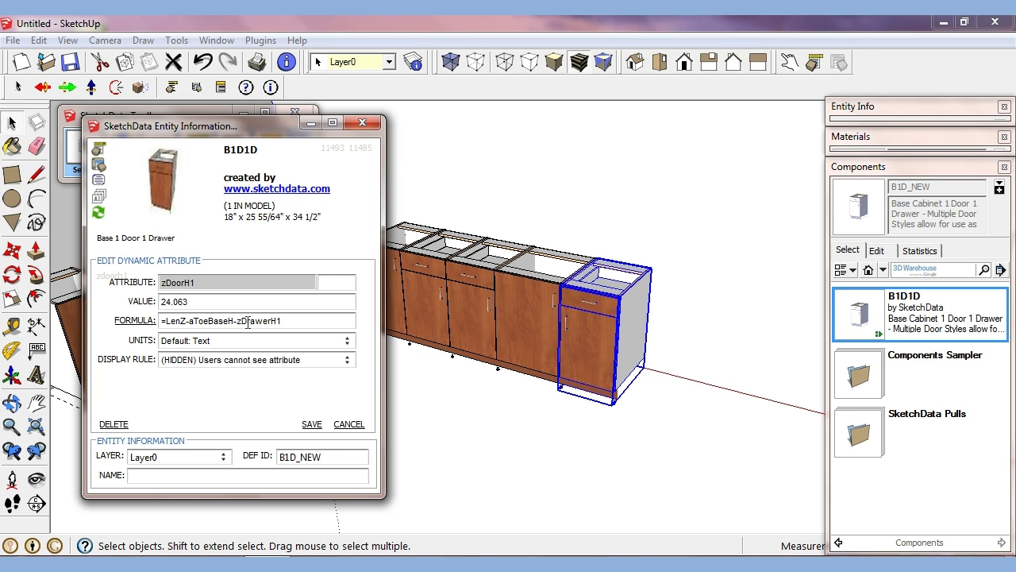
{"action": "left_click", "coordinate": [347, 361]}
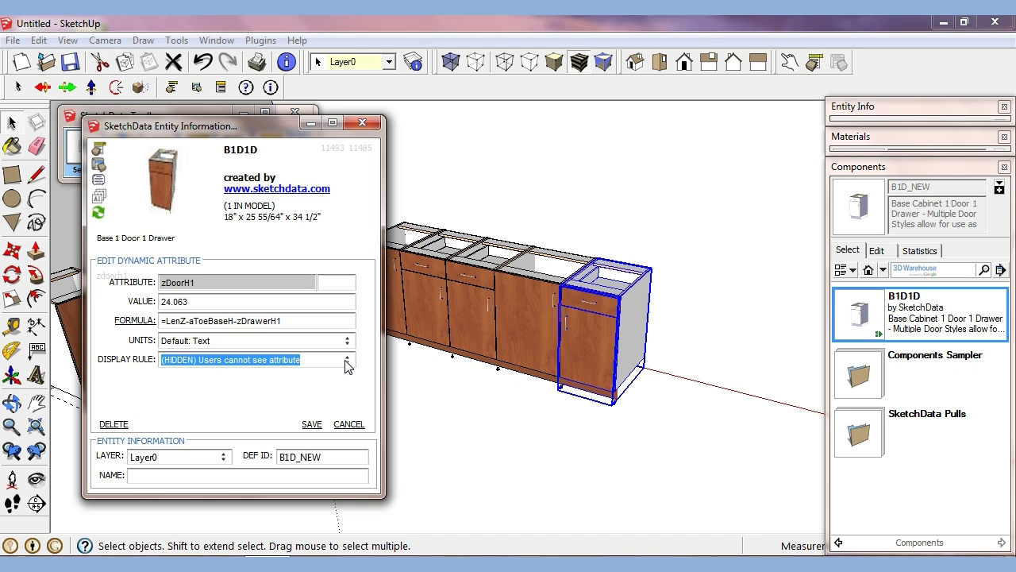
{"action": "left_click", "coordinate": [347, 341]}
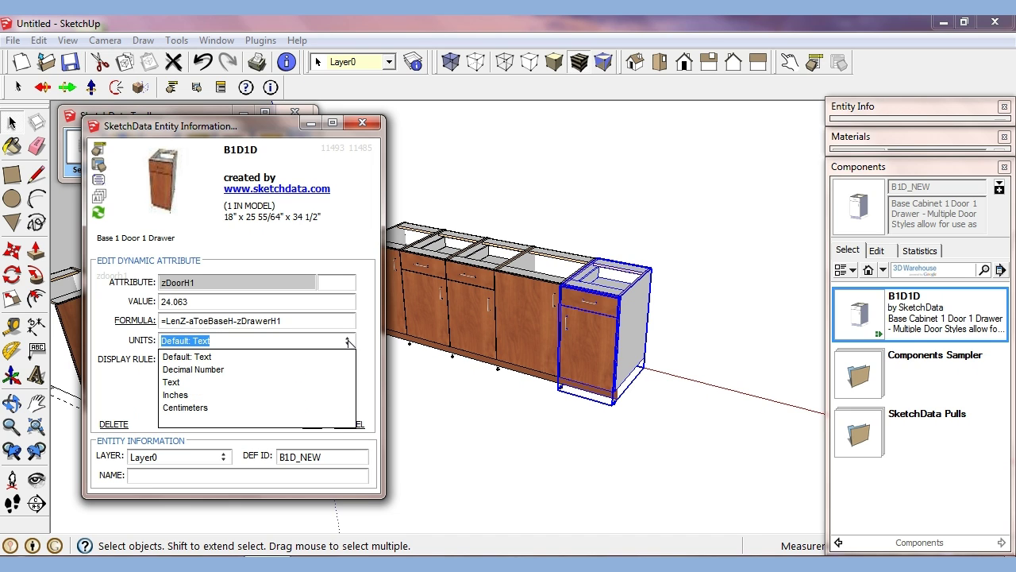
{"action": "left_click", "coordinate": [312, 326]}
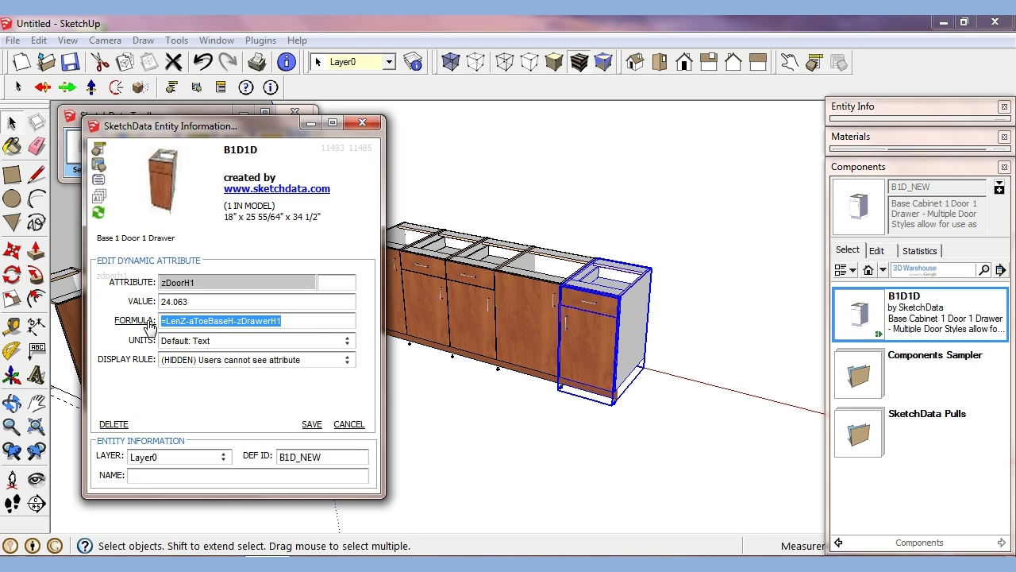
Browse the text functions in the formula builder, then cancel zDoorH1 editing unchanged.
{"action": "left_click", "coordinate": [137, 321]}
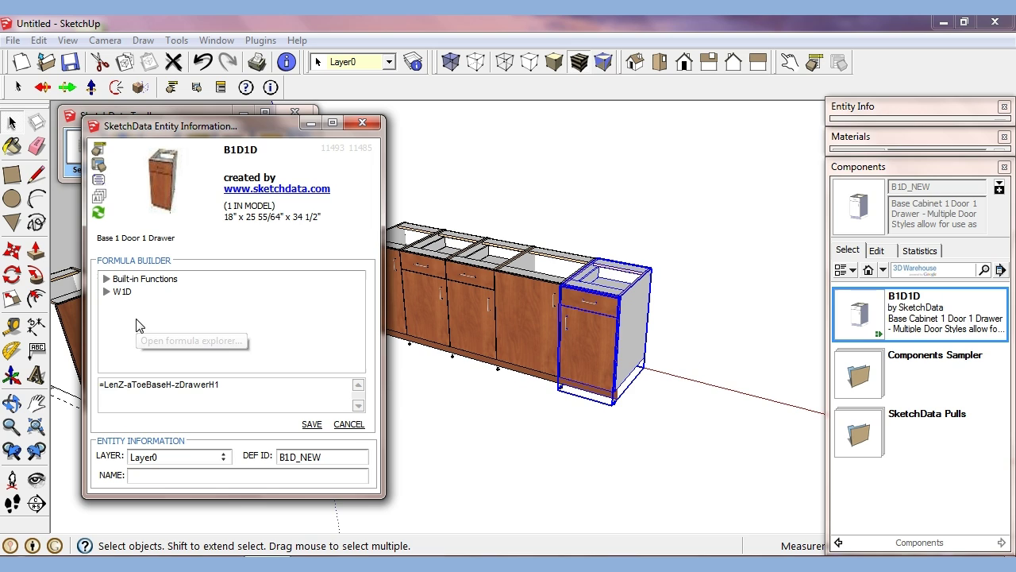
{"action": "left_click", "coordinate": [104, 281]}
{"action": "left_click", "coordinate": [104, 280]}
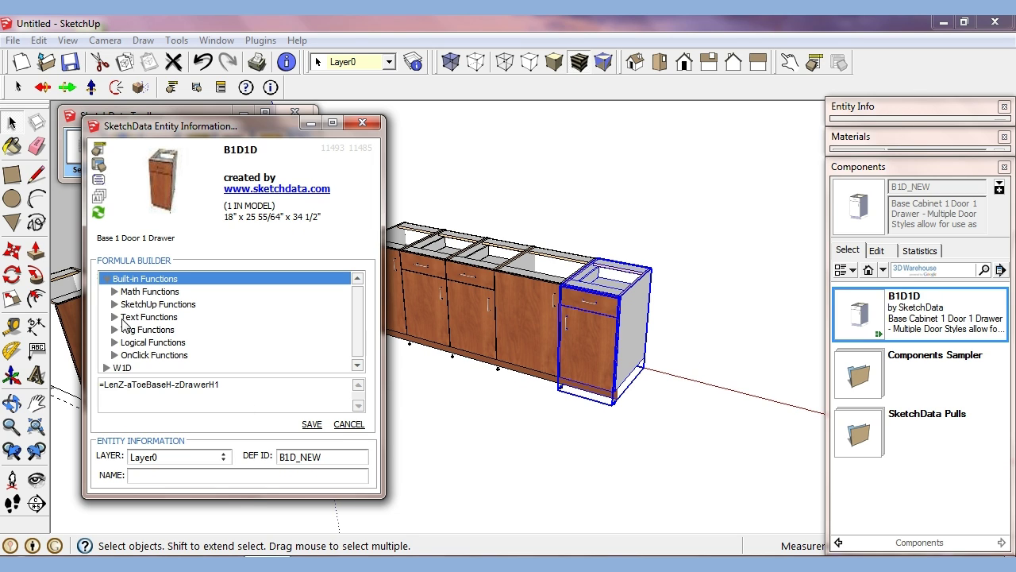
{"action": "left_click", "coordinate": [114, 318]}
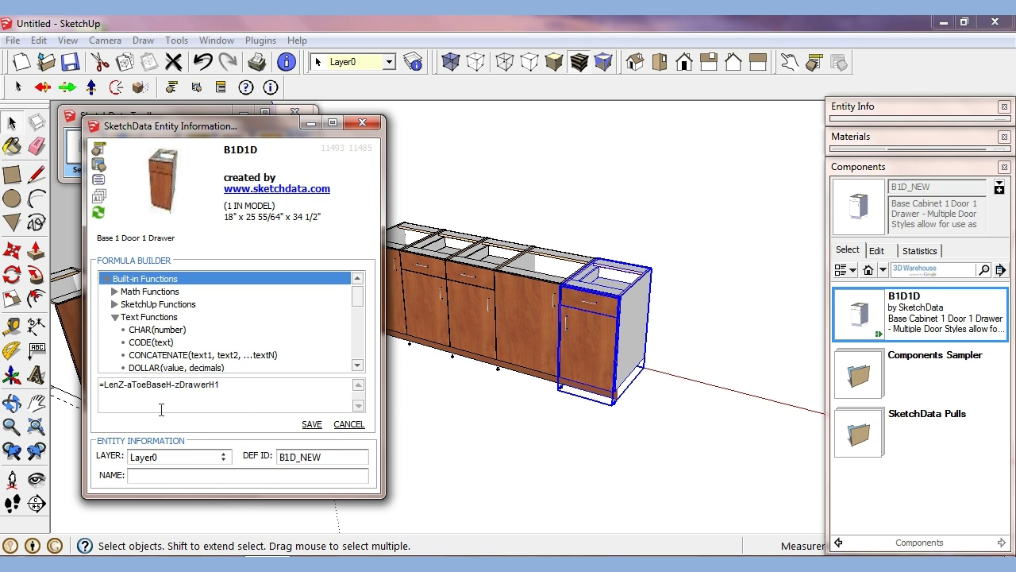
{"action": "left_click", "coordinate": [346, 426]}
{"action": "left_click", "coordinate": [348, 425]}
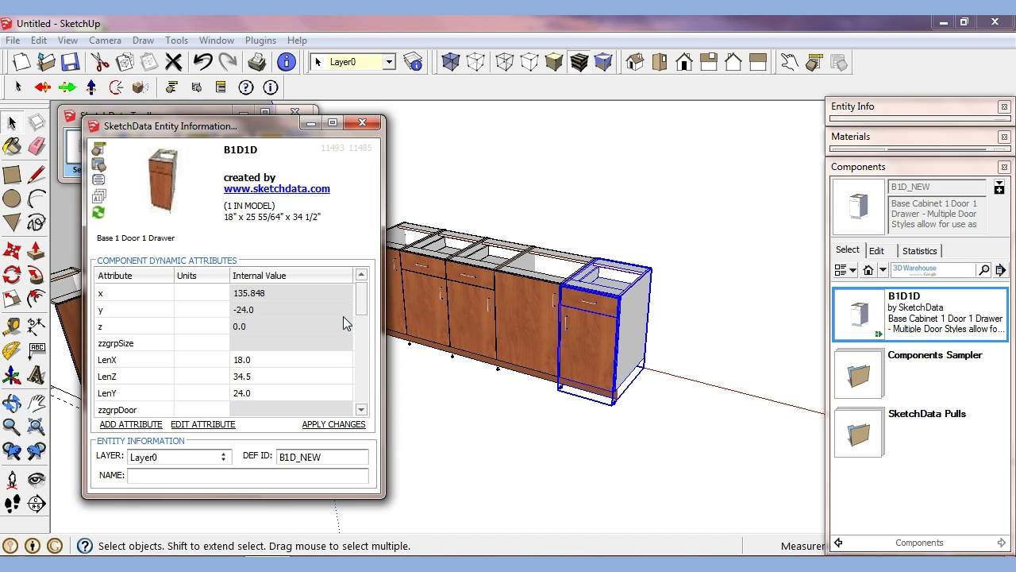
Reopen and close the cabinet's Component Options, then list its dynamic attributes including aDrawerHReg 6.25.
{"action": "left_click_drag", "start_coordinate": [361, 304], "coordinate": [363, 331]}
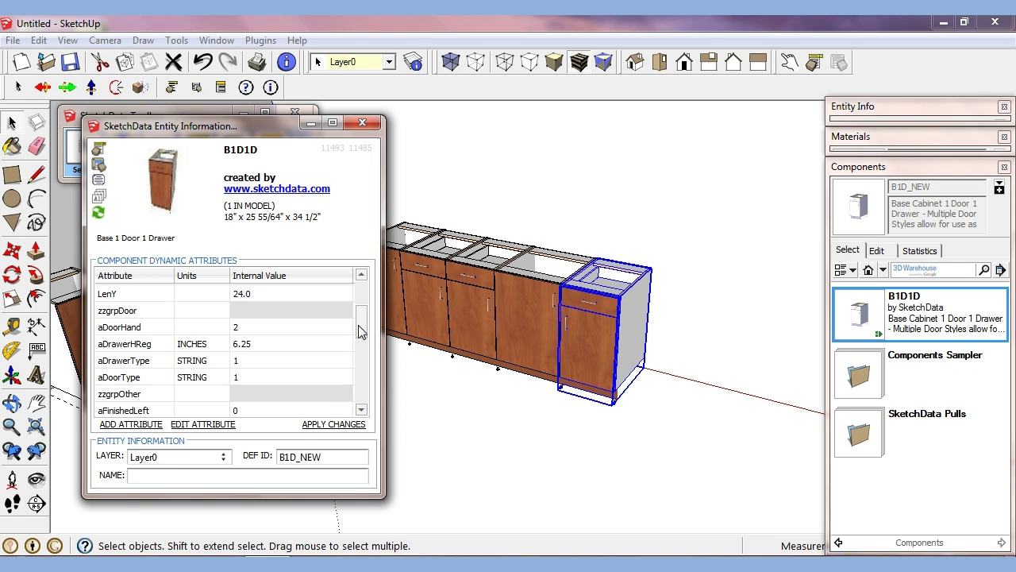
{"action": "left_click", "coordinate": [99, 154]}
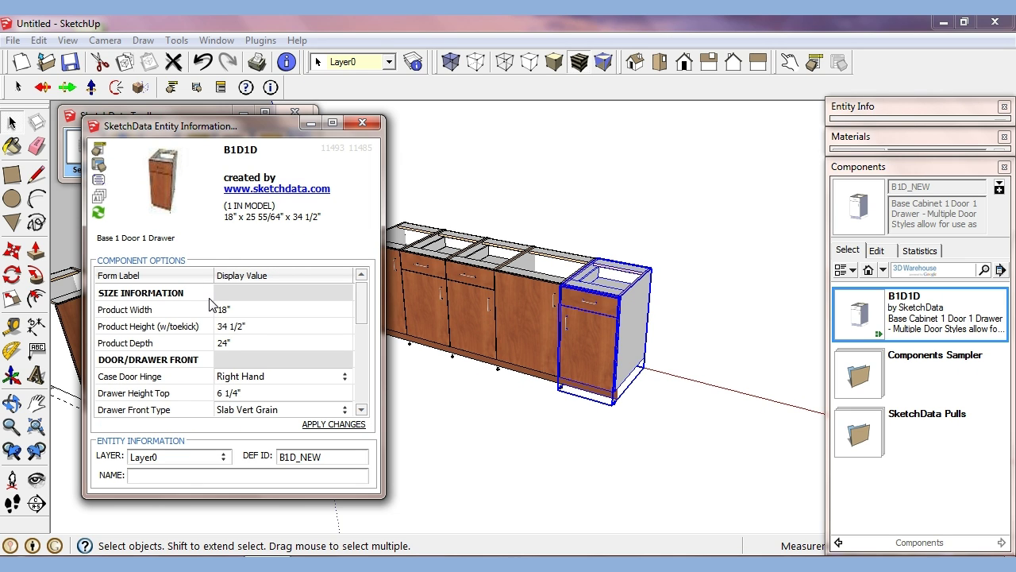
{"action": "left_click", "coordinate": [814, 61]}
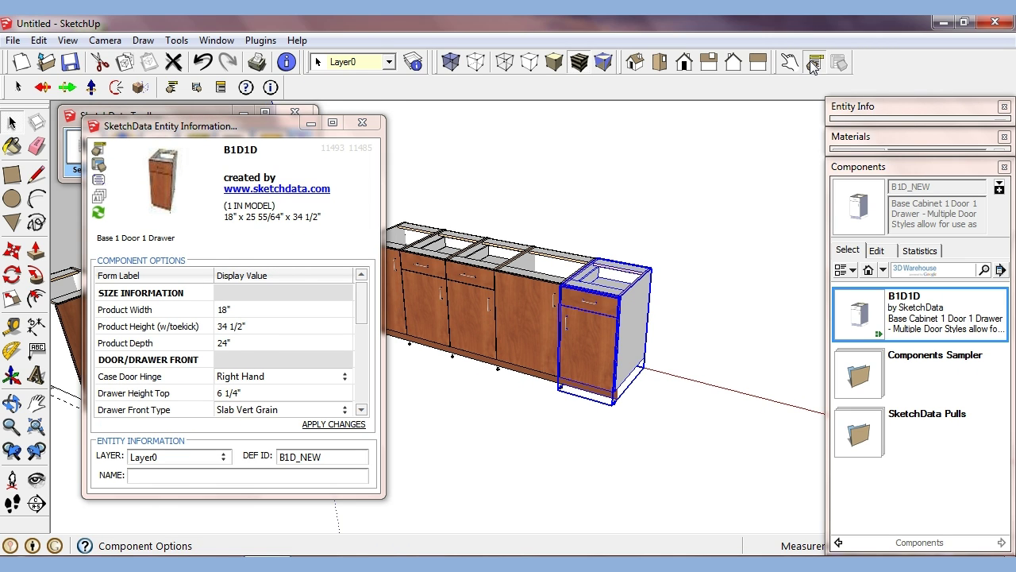
{"action": "left_click_drag", "start_coordinate": [224, 94], "coordinate": [763, 101]}
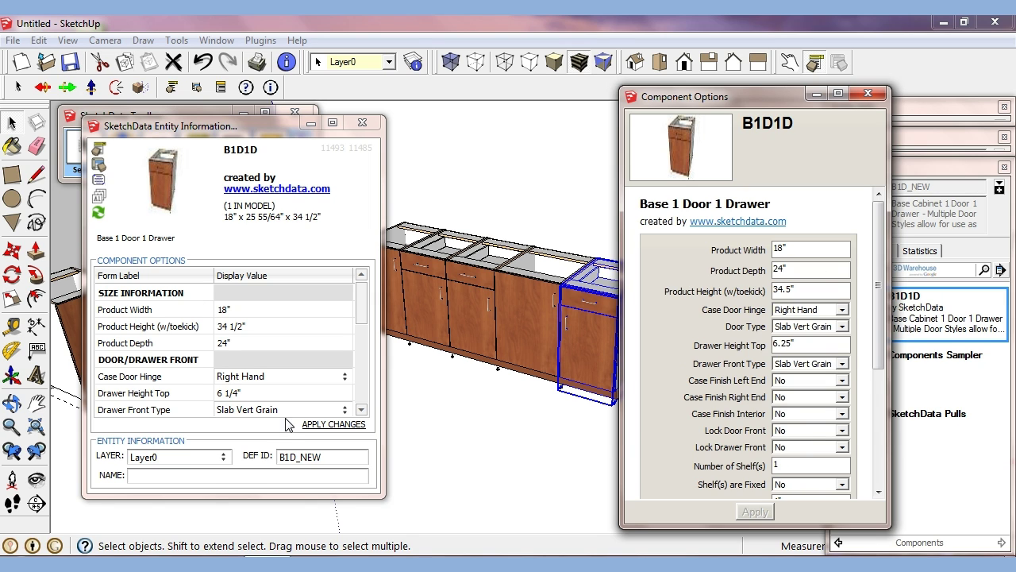
{"action": "left_click", "coordinate": [897, 410]}
{"action": "left_click", "coordinate": [869, 93]}
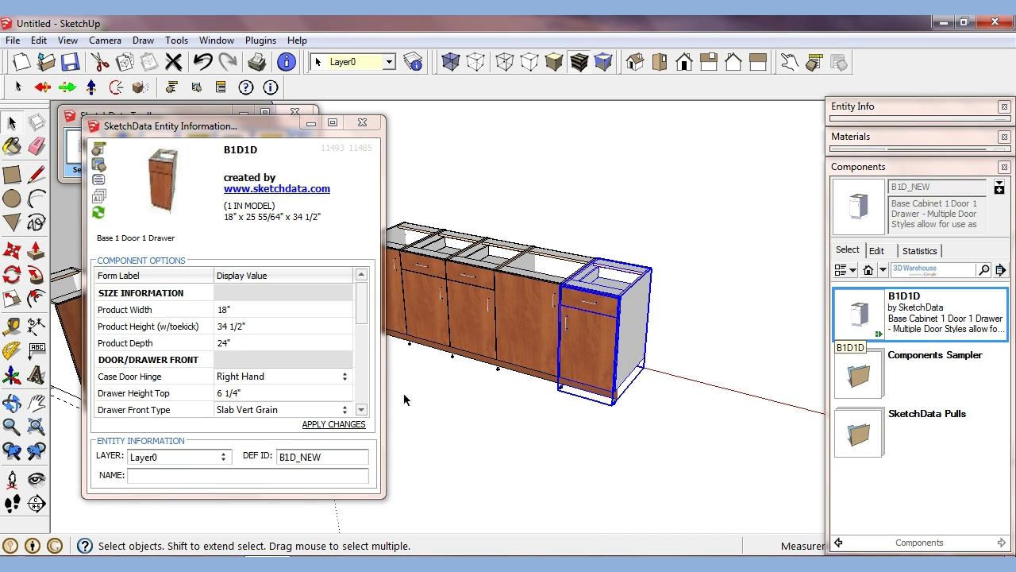
{"action": "left_click", "coordinate": [99, 165]}
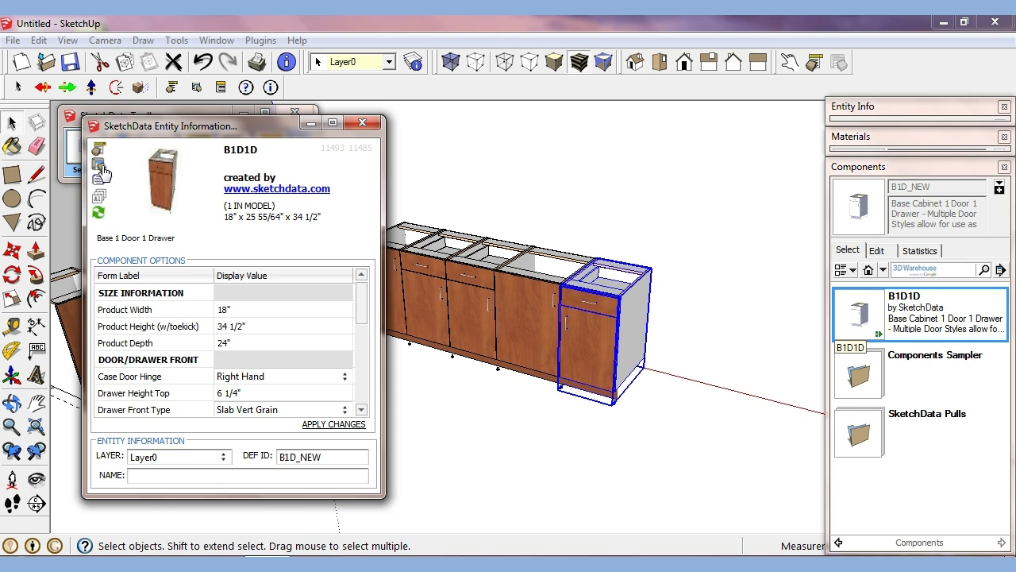
{"action": "left_click_drag", "start_coordinate": [361, 297], "coordinate": [368, 319]}
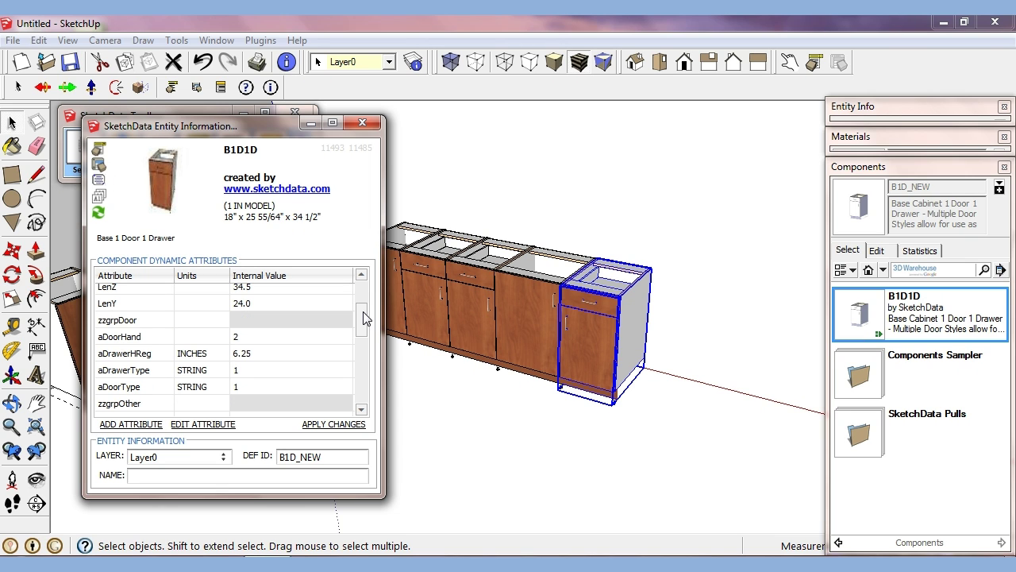
Add list value 3 with option 'Something' to the aDoorHand attribute and save it.
{"action": "left_click", "coordinate": [255, 343]}
{"action": "left_click", "coordinate": [200, 425]}
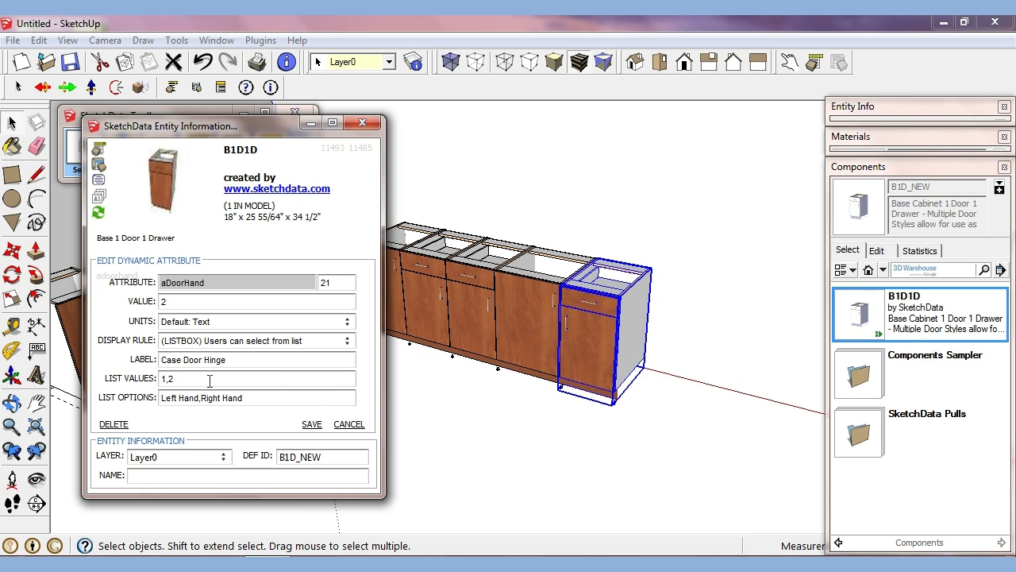
{"action": "double_click", "coordinate": [190, 381]}
{"action": "key", "text": "End"}
{"action": "key", "text": "Tab"}
{"action": "left_click", "coordinate": [263, 398]}
{"action": "type", "text": ",Something"}
{"action": "left_click", "coordinate": [326, 432]}
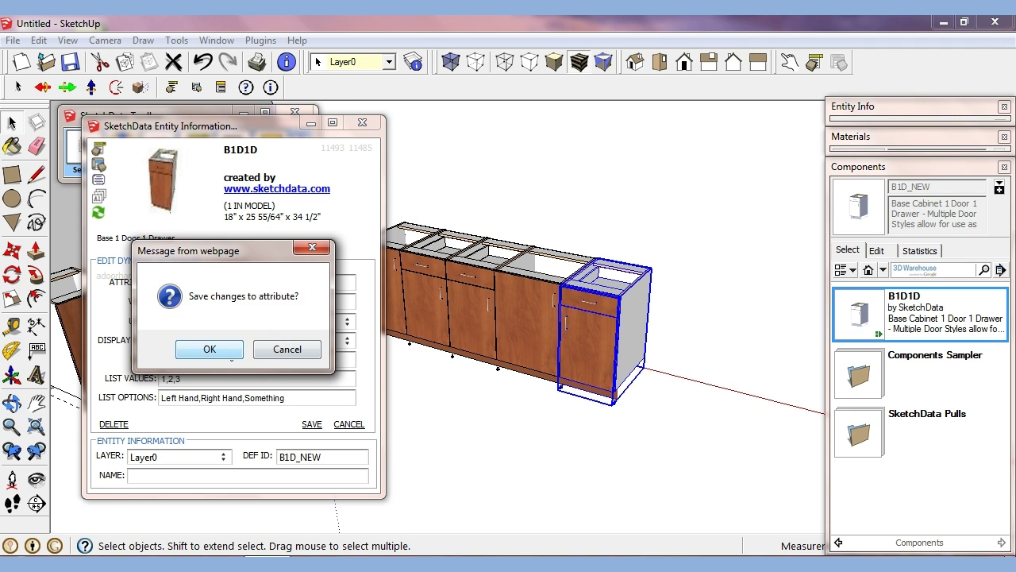
{"action": "left_click", "coordinate": [226, 354]}
{"action": "left_click", "coordinate": [347, 424]}
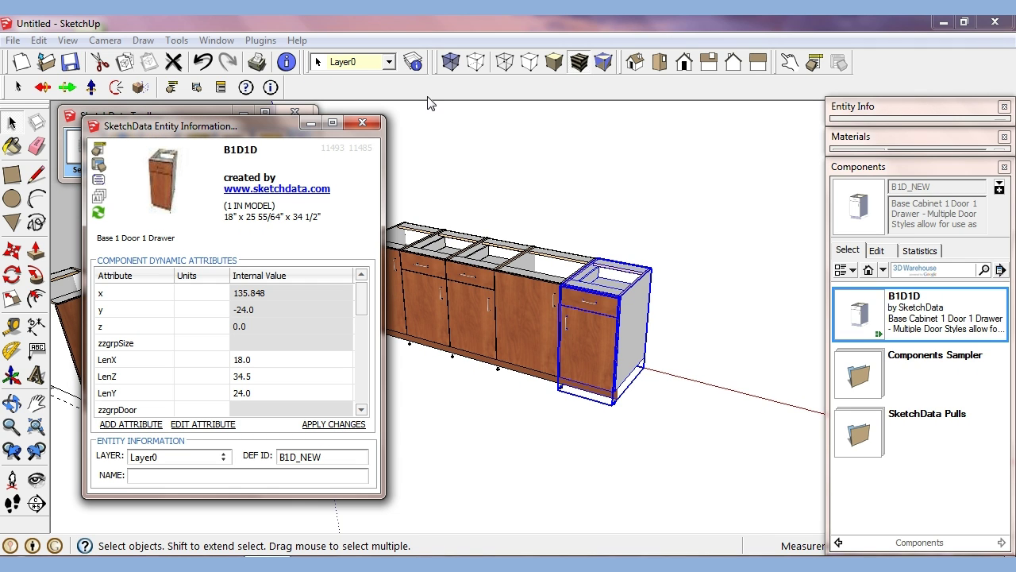
Confirm Case Door Hinge in Component Options now offers Something beside Left and Right Hand.
{"action": "left_click", "coordinate": [812, 64]}
{"action": "left_click", "coordinate": [301, 307]}
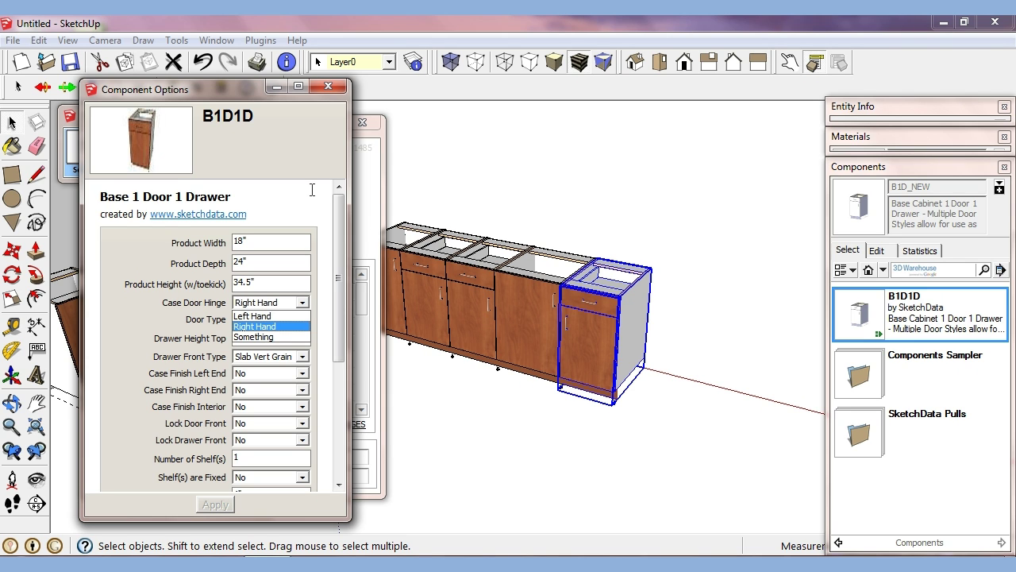
{"action": "left_click", "coordinate": [325, 82]}
Show the cabinet's Information fields (item code testcode, summary), then review and close Component Options.
{"action": "left_click", "coordinate": [324, 82]}
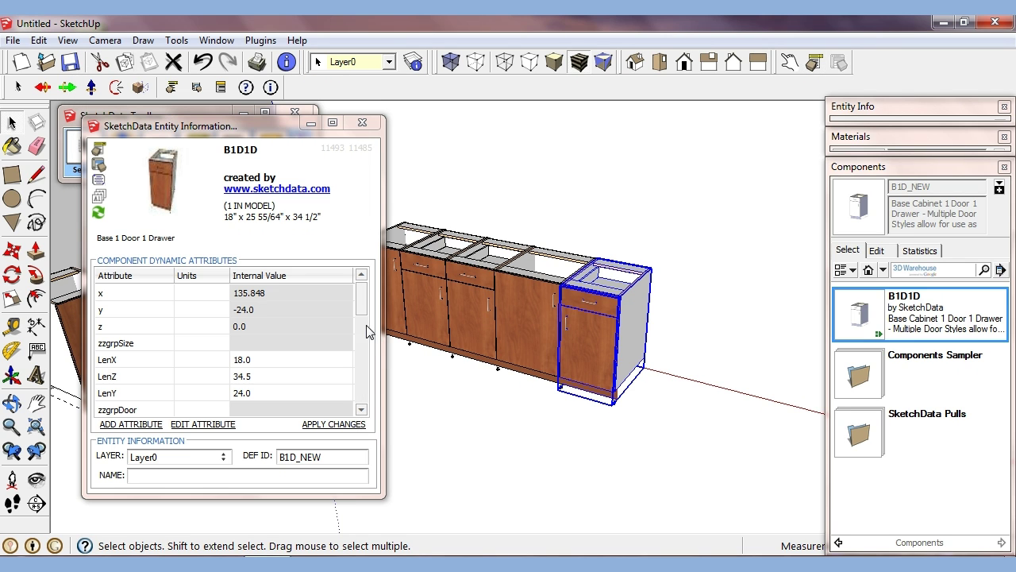
{"action": "mouse_move", "coordinate": [363, 304]}
{"action": "left_mouse_down"}
{"action": "mouse_move", "coordinate": [365, 321]}
{"action": "mouse_move", "coordinate": [367, 289]}
{"action": "left_mouse_up"}
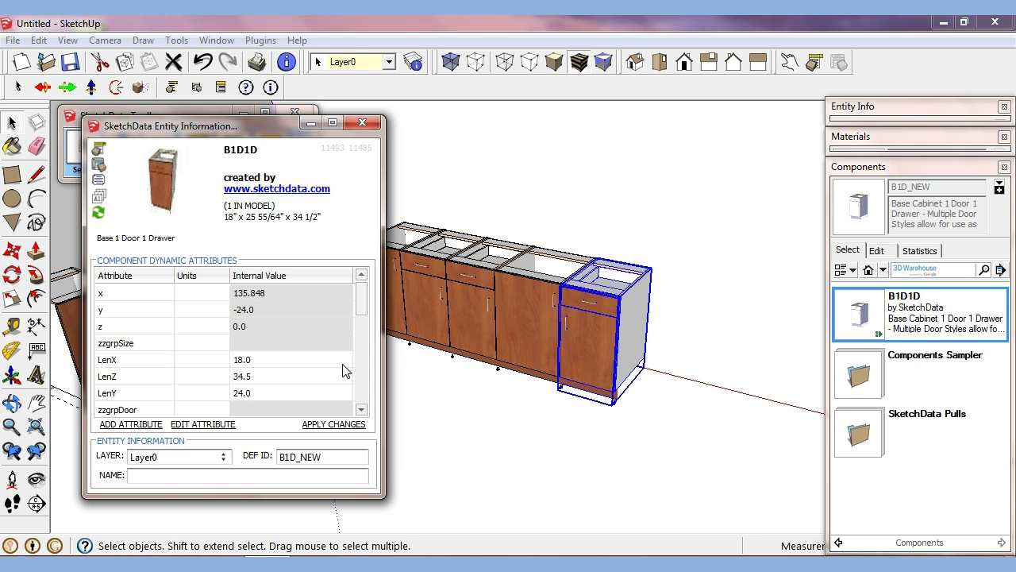
{"action": "left_click", "coordinate": [100, 181]}
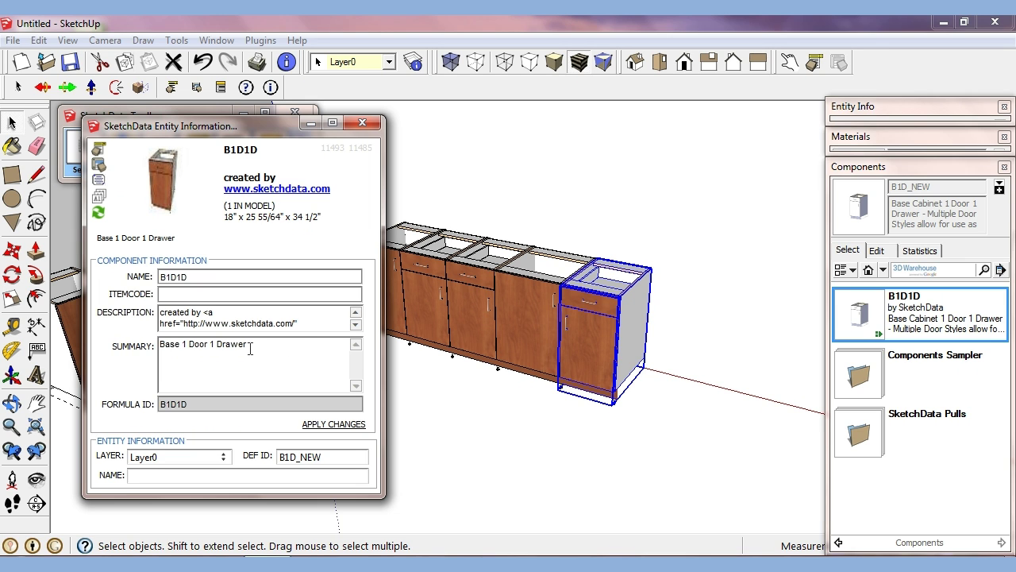
{"action": "left_click", "coordinate": [814, 62]}
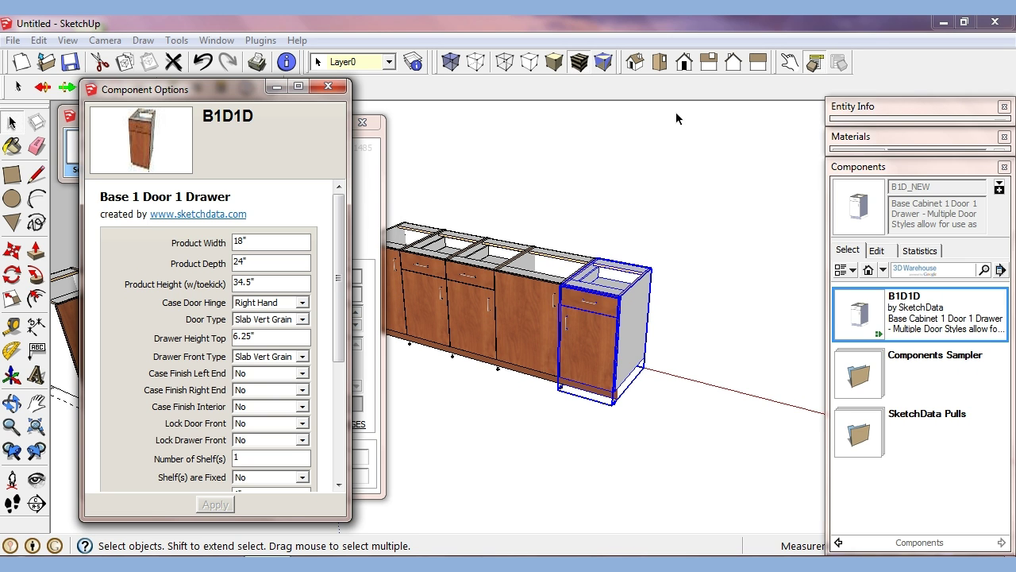
{"action": "mouse_move", "coordinate": [255, 95]}
{"action": "left_mouse_down"}
{"action": "mouse_move", "coordinate": [654, 83]}
{"action": "mouse_move", "coordinate": [786, 110]}
{"action": "left_mouse_up"}
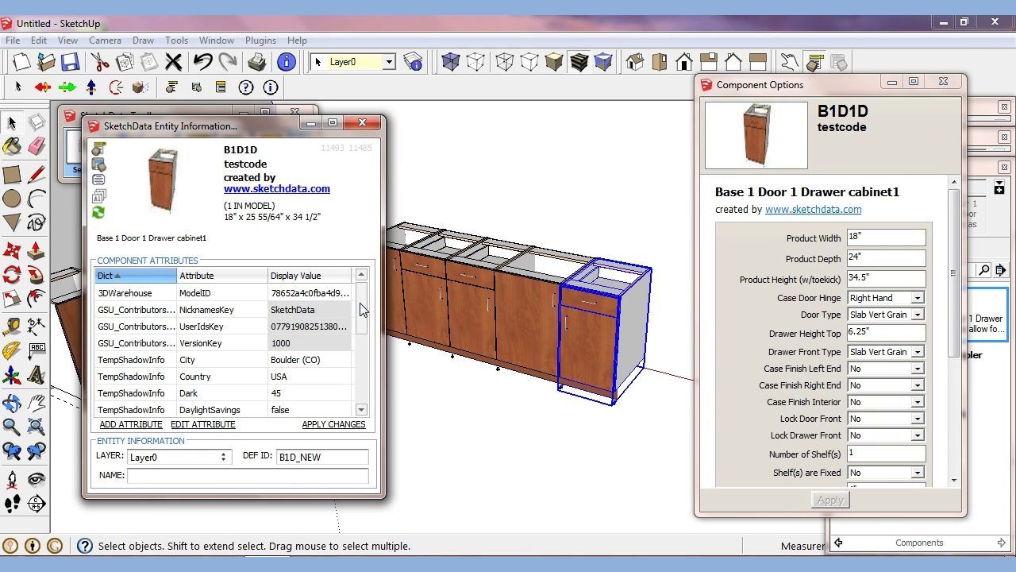
{"action": "scroll", "coordinate": [363, 324], "scroll_direction": "down", "scroll_amount": 2}
{"action": "scroll", "coordinate": [363, 324], "scroll_direction": "down", "scroll_amount": 2}
{"action": "scroll", "coordinate": [364, 324], "scroll_direction": "up", "scroll_amount": 3}
{"action": "left_click", "coordinate": [943, 82]}
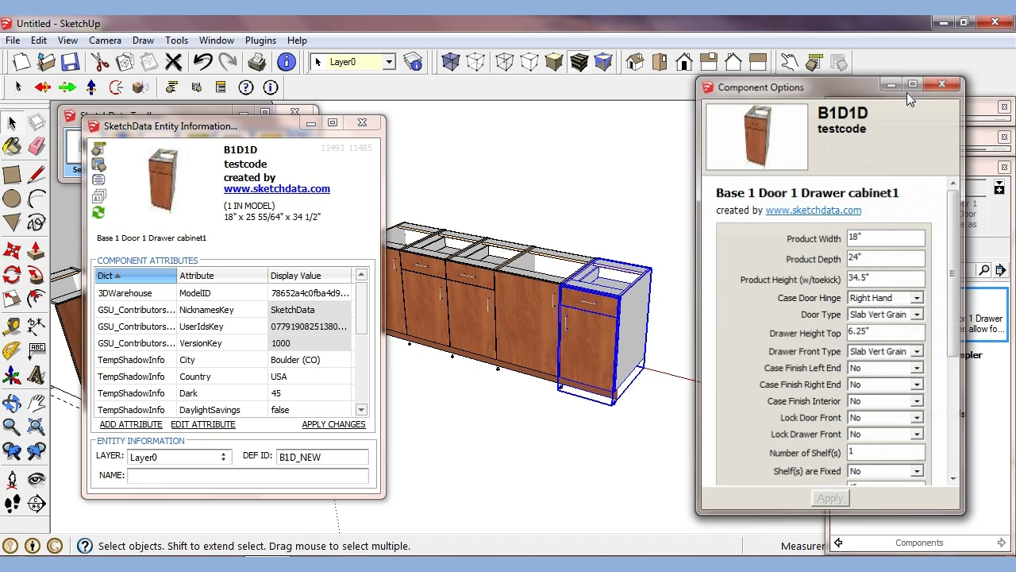
{"action": "mouse_move", "coordinate": [363, 307]}
{"action": "left_mouse_down"}
{"action": "mouse_move", "coordinate": [364, 295]}
{"action": "mouse_move", "coordinate": [363, 373]}
{"action": "mouse_move", "coordinate": [366, 295]}
{"action": "left_mouse_up"}
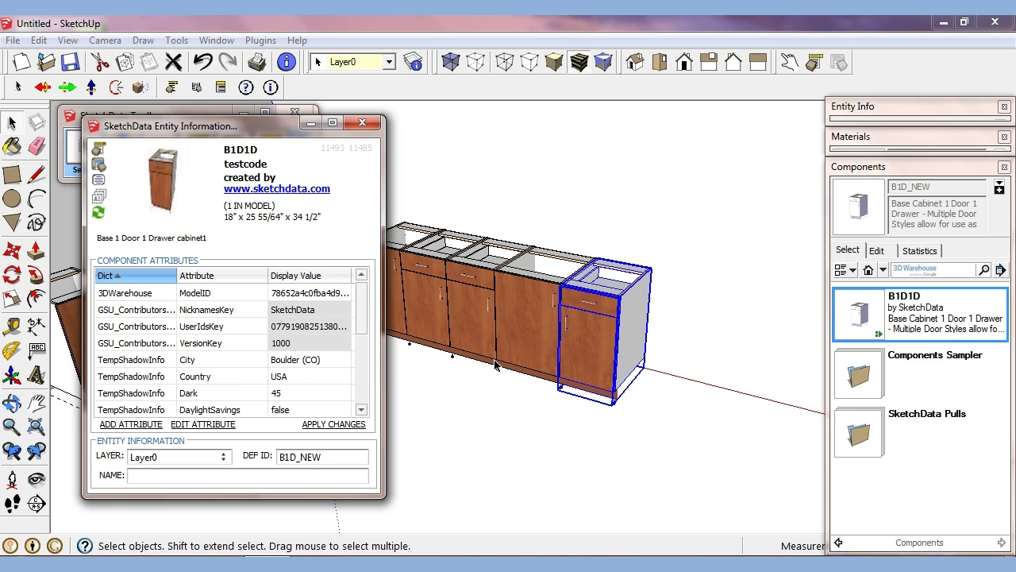
{"action": "double_click", "coordinate": [636, 300]}
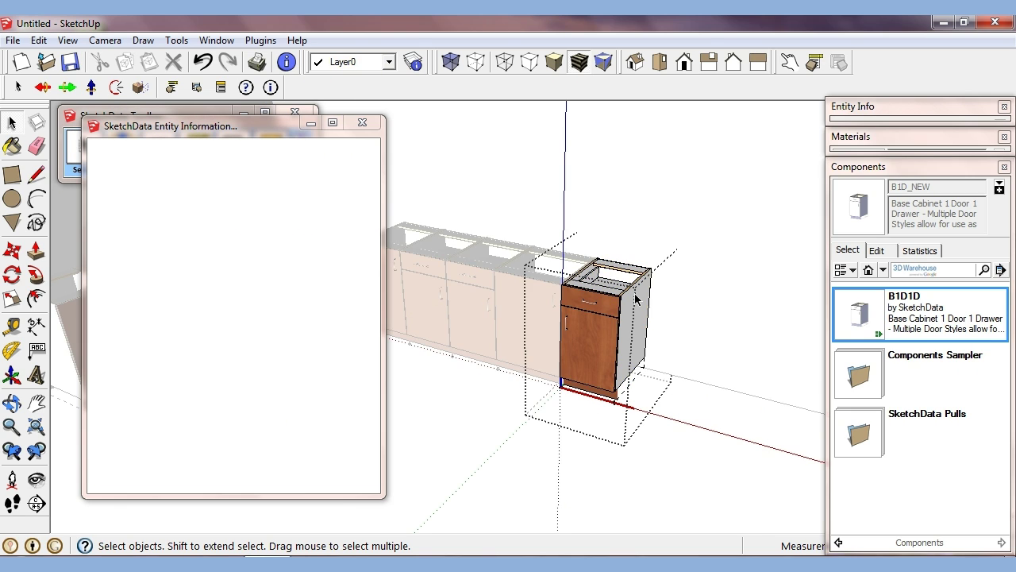
{"action": "left_click", "coordinate": [637, 402]}
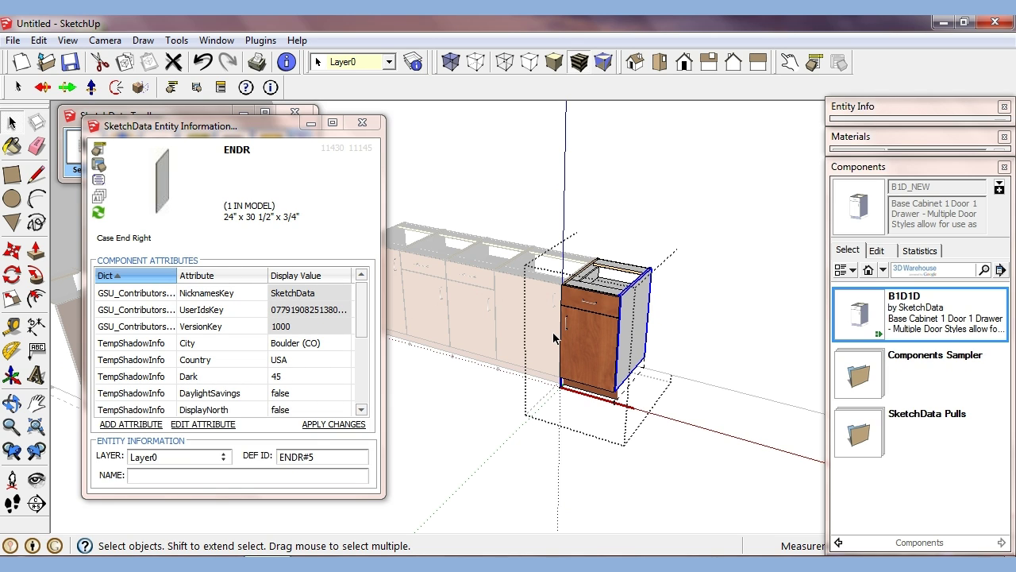
{"action": "left_click", "coordinate": [580, 279]}
{"action": "left_click", "coordinate": [99, 200]}
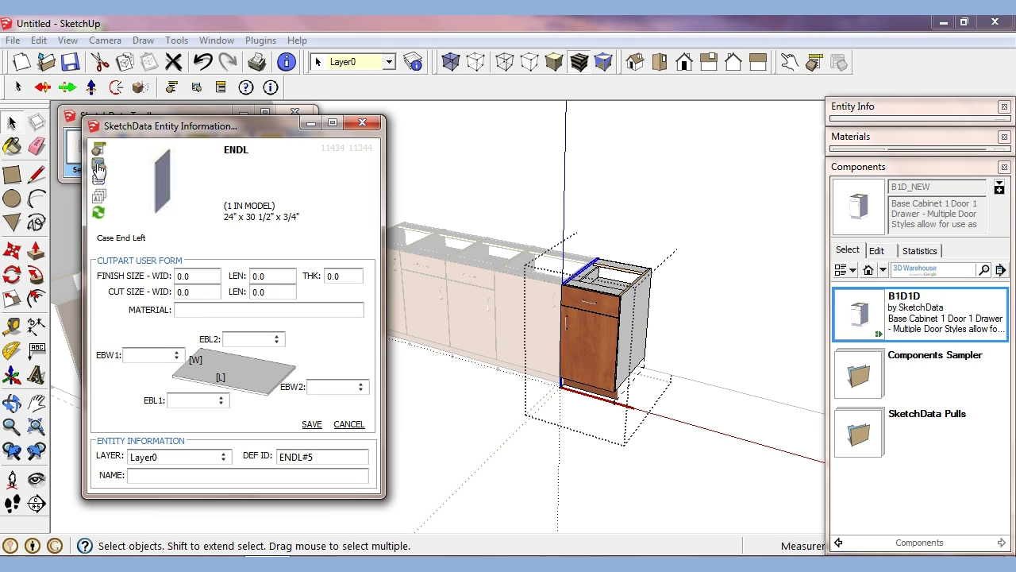
{"action": "left_click", "coordinate": [98, 167]}
{"action": "scroll", "coordinate": [363, 334], "scroll_direction": "down", "scroll_amount": 1}
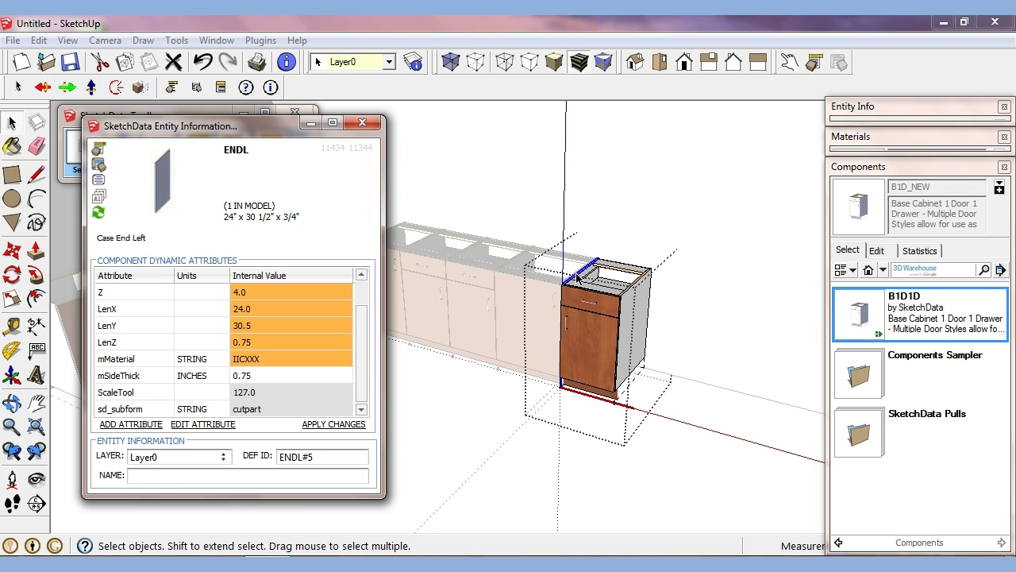
{"action": "left_click", "coordinate": [99, 199]}
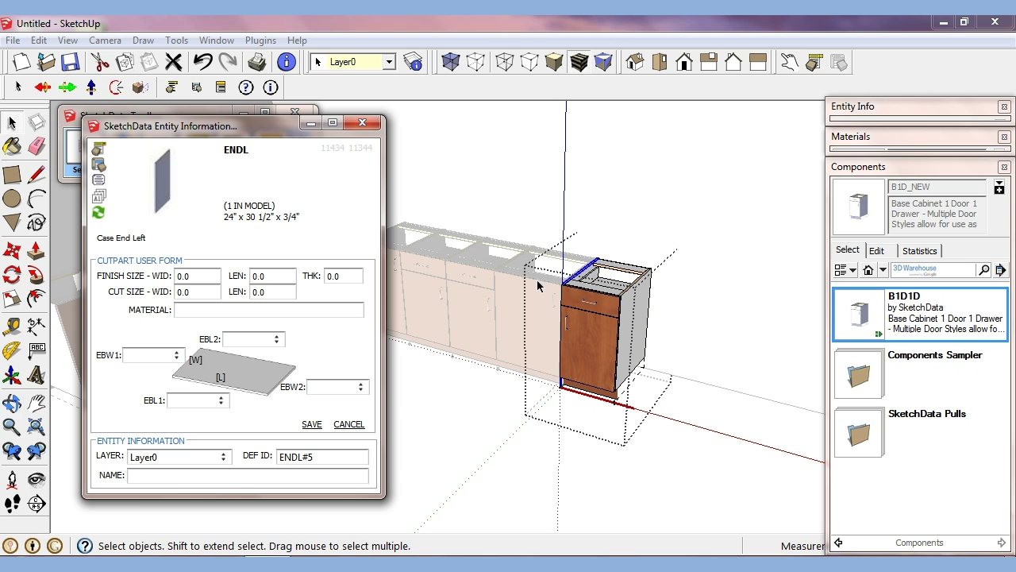
{"action": "left_click", "coordinate": [582, 408]}
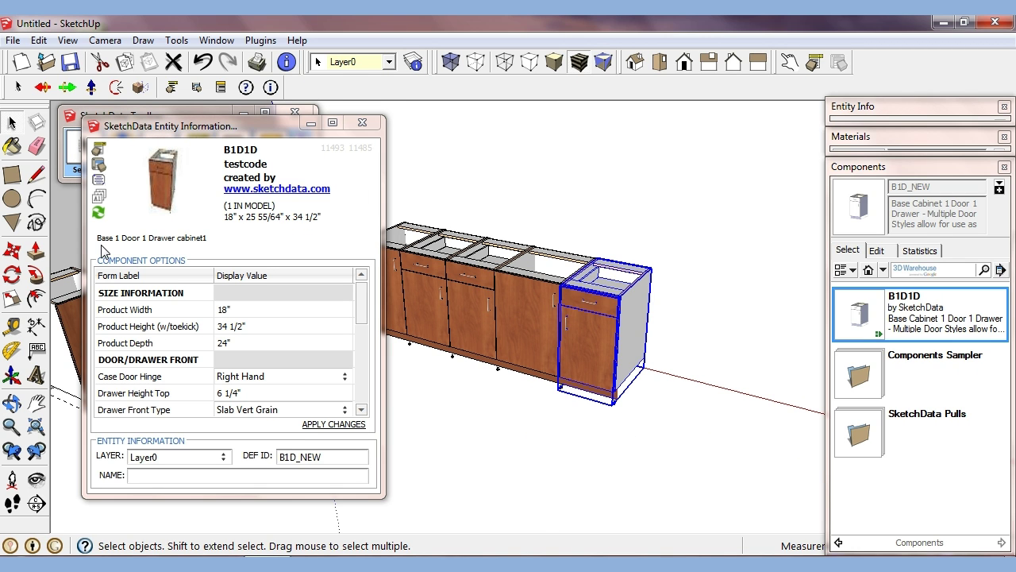
View the cabinet's Component Attributes table, then open the left end panel ENDL's User Form.
{"action": "left_click", "coordinate": [100, 200]}
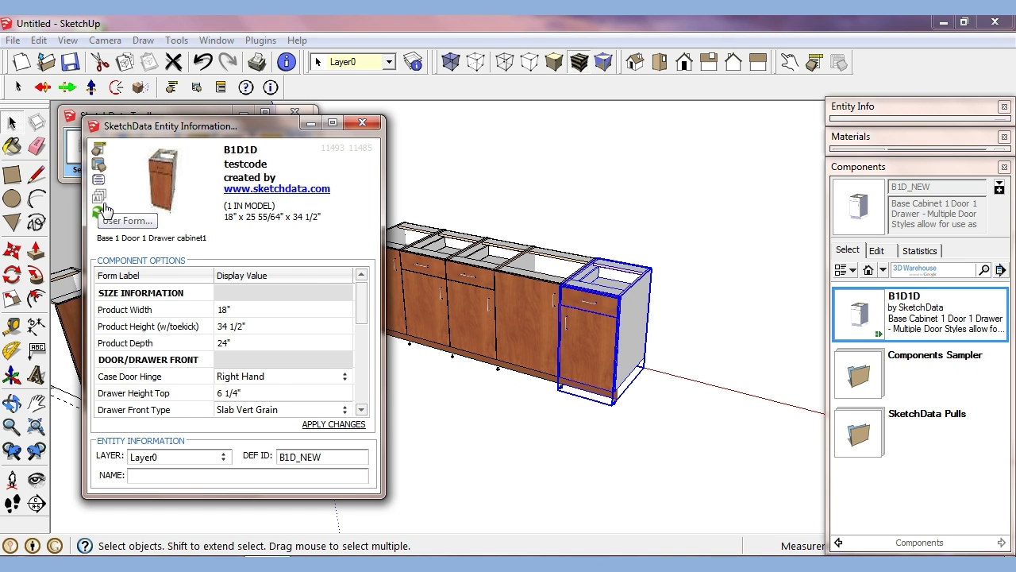
{"action": "mouse_move", "coordinate": [363, 299]}
{"action": "left_mouse_down"}
{"action": "mouse_move", "coordinate": [364, 370]}
{"action": "mouse_move", "coordinate": [365, 294]}
{"action": "left_mouse_up"}
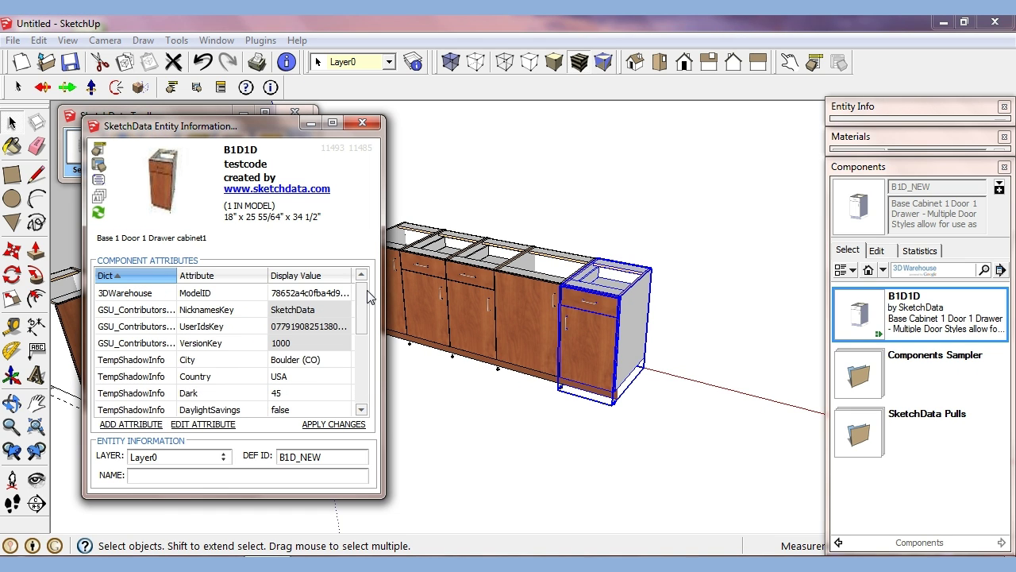
{"action": "left_click", "coordinate": [583, 274]}
{"action": "double_click", "coordinate": [584, 274]}
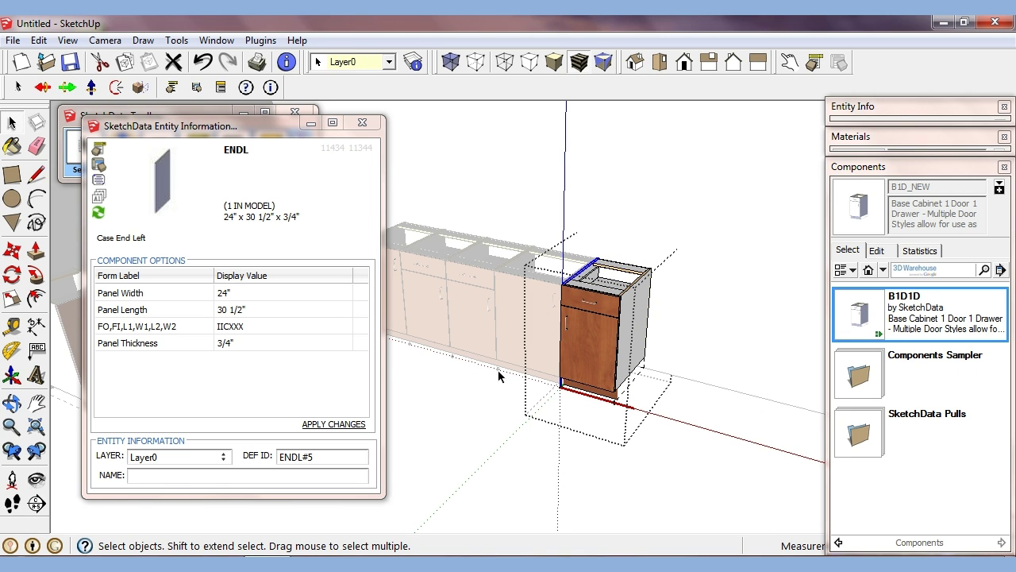
{"action": "left_click", "coordinate": [99, 195]}
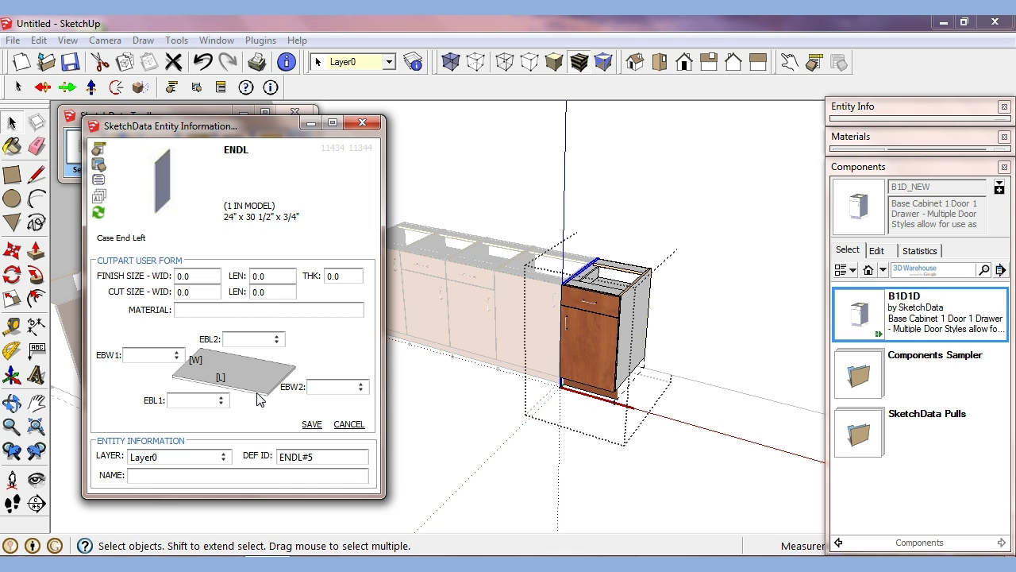
Select the right end panel ENDR and close the Entity Information window.
{"action": "left_click", "coordinate": [641, 282]}
{"action": "left_click", "coordinate": [642, 292]}
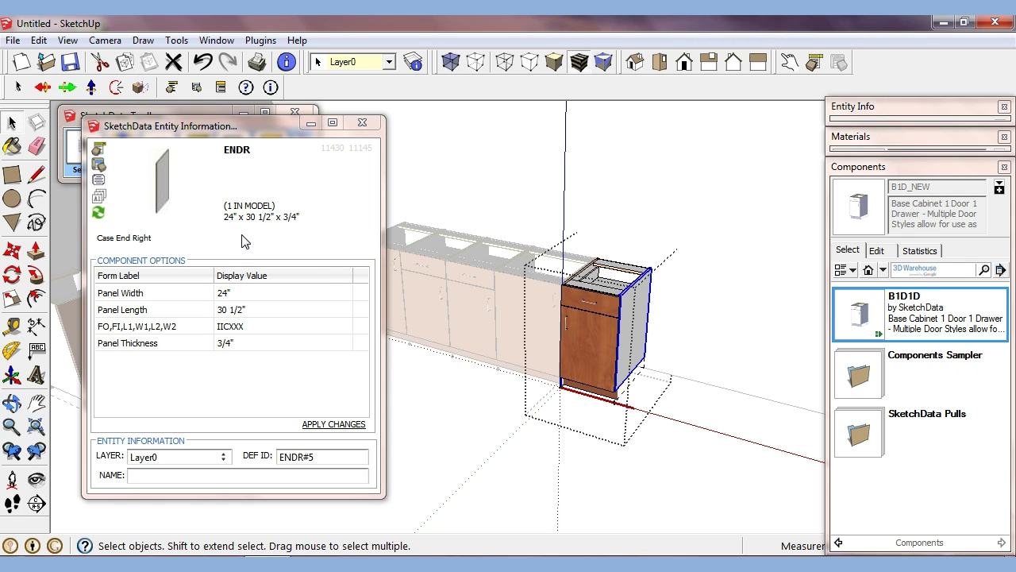
{"action": "left_click", "coordinate": [362, 122]}
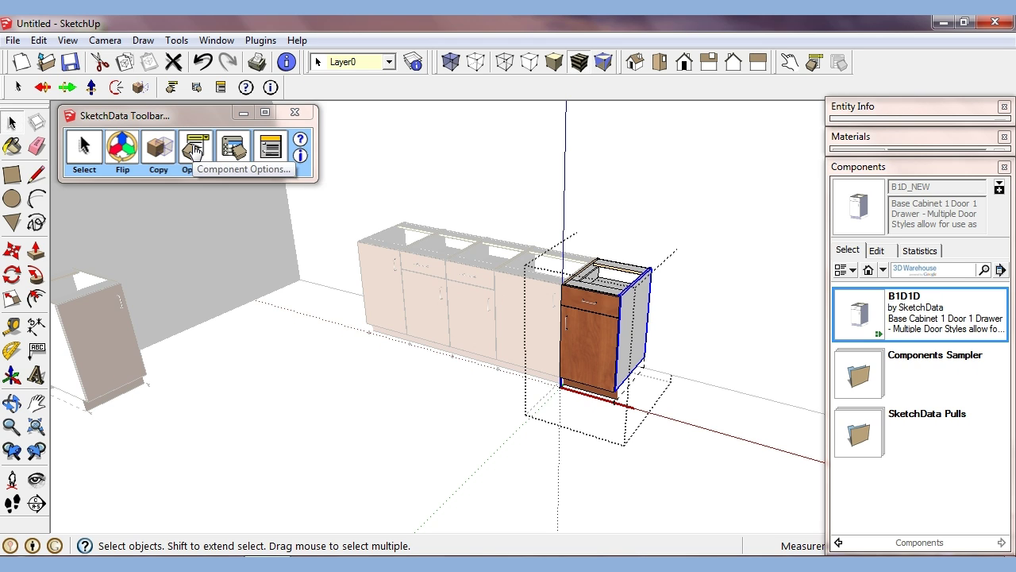
Glance at the end panel's attribute values list, then bring up the SketchData Tools window.
{"action": "left_click", "coordinate": [234, 154]}
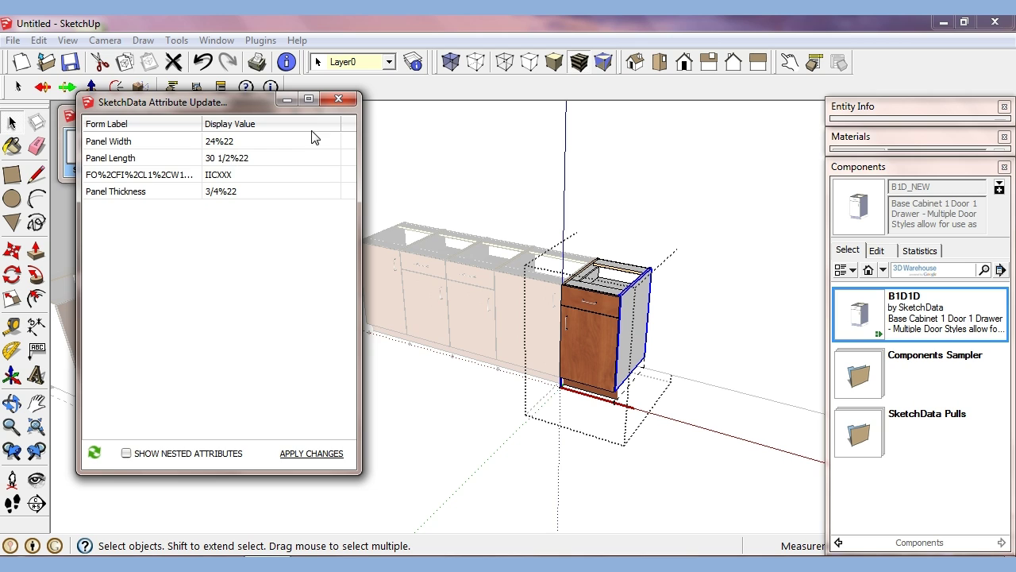
{"action": "left_click", "coordinate": [333, 103]}
{"action": "left_click", "coordinate": [270, 153]}
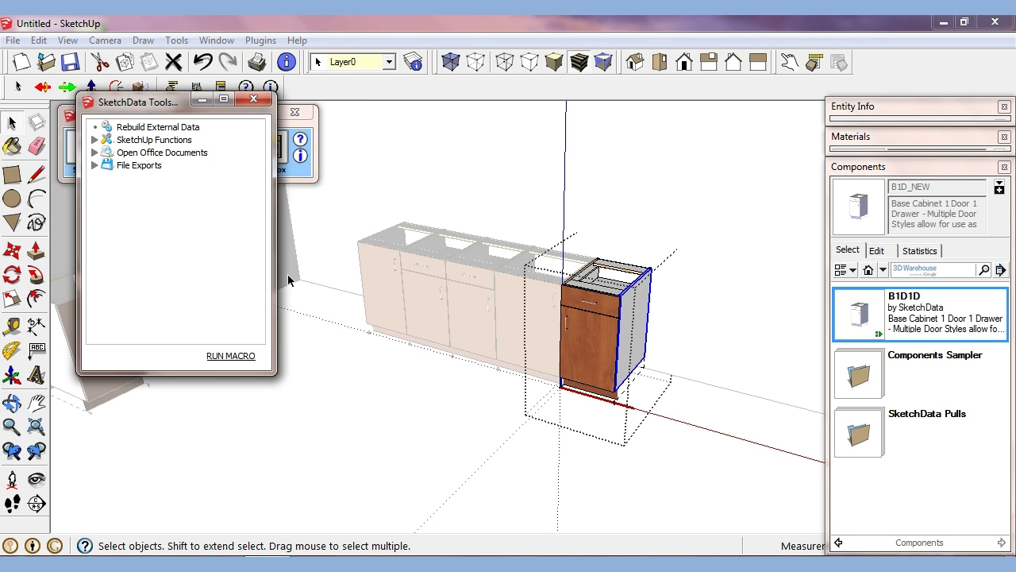